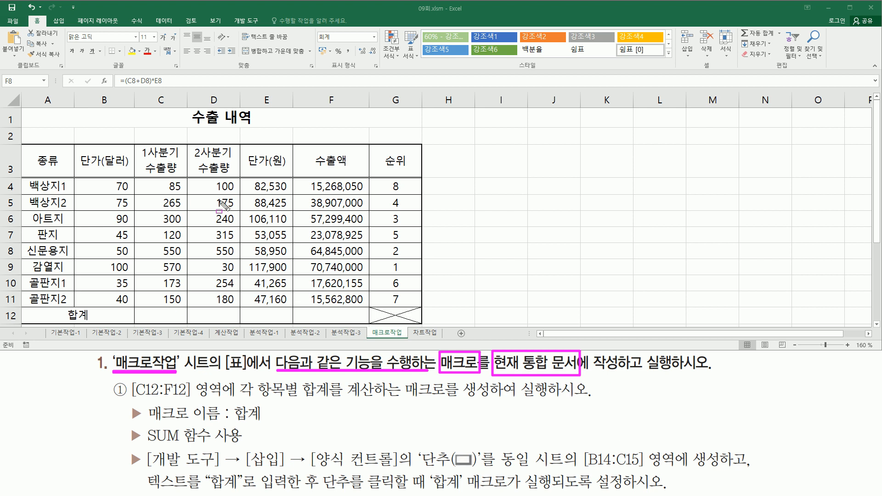
left_click_drag(21, 109, 423, 321)
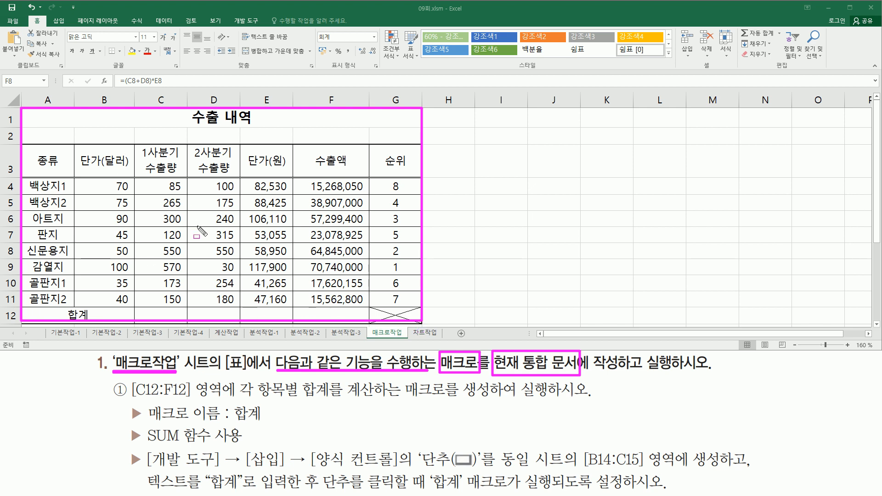
key("e")
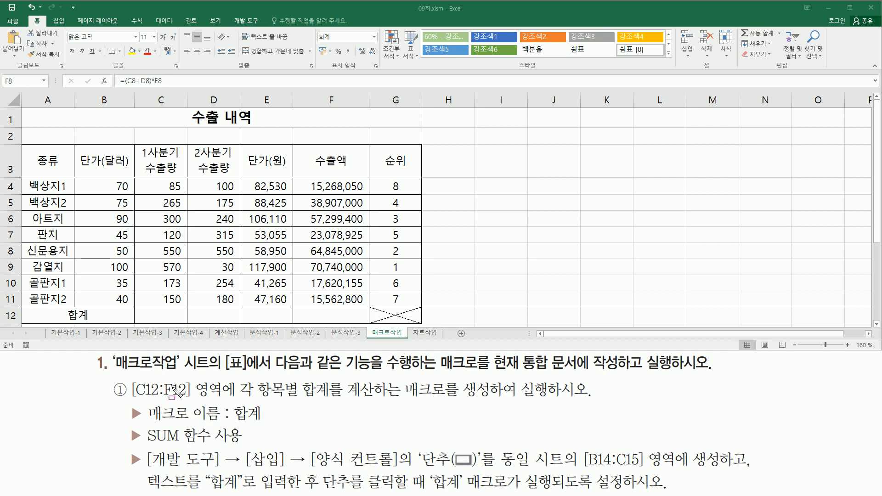
left_click_drag(133, 399, 225, 401)
mouse_move(141, 308)
left_mouse_down()
mouse_move(142, 317)
mouse_move(175, 322)
mouse_move(363, 322)
left_mouse_up()
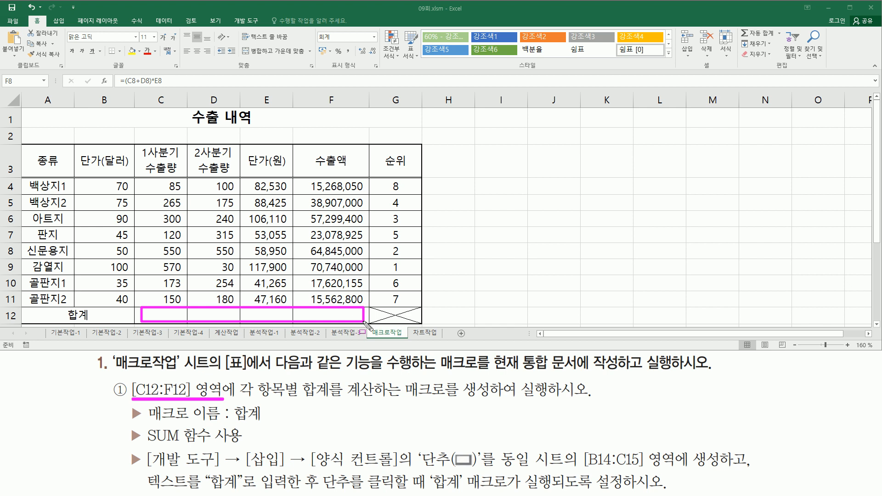
mouse_move(238, 373)
left_mouse_down()
mouse_move(255, 398)
mouse_move(333, 399)
left_mouse_up()
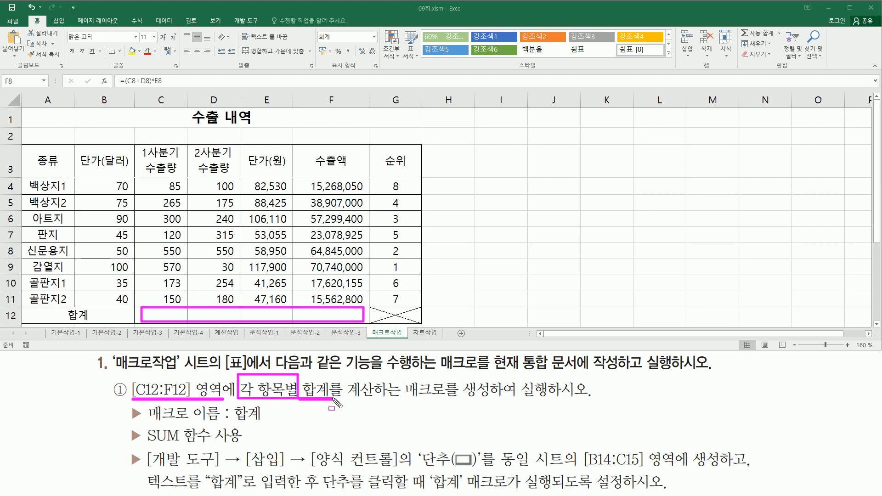
mouse_move(400, 376)
left_mouse_down()
mouse_move(423, 399)
mouse_move(445, 406)
mouse_move(595, 405)
left_mouse_up()
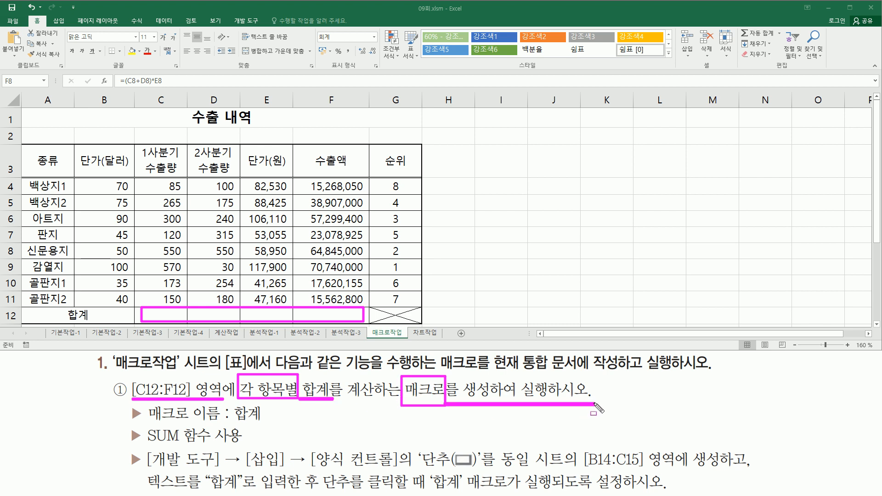
left_click_drag(233, 422, 260, 422)
left_click_drag(144, 427, 243, 445)
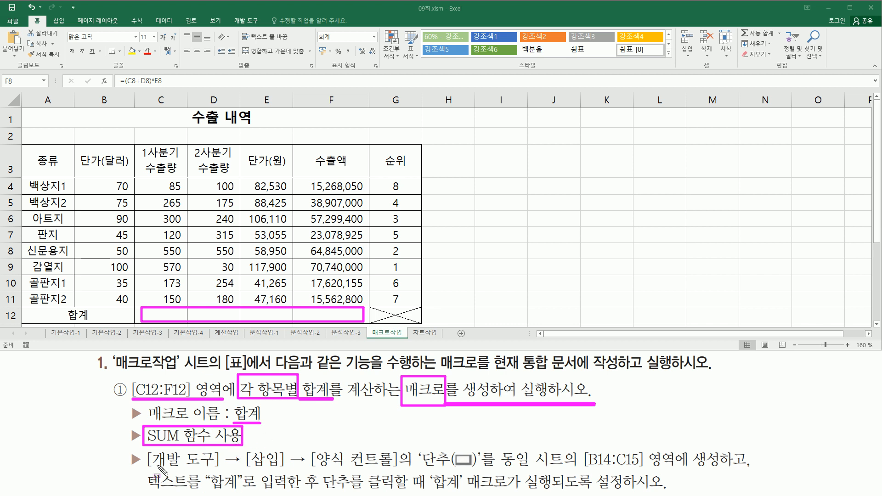
mouse_move(146, 470)
left_mouse_down()
mouse_move(398, 471)
mouse_move(478, 443)
mouse_move(495, 454)
mouse_move(496, 469)
mouse_move(716, 473)
mouse_move(730, 471)
mouse_move(726, 448)
left_mouse_up()
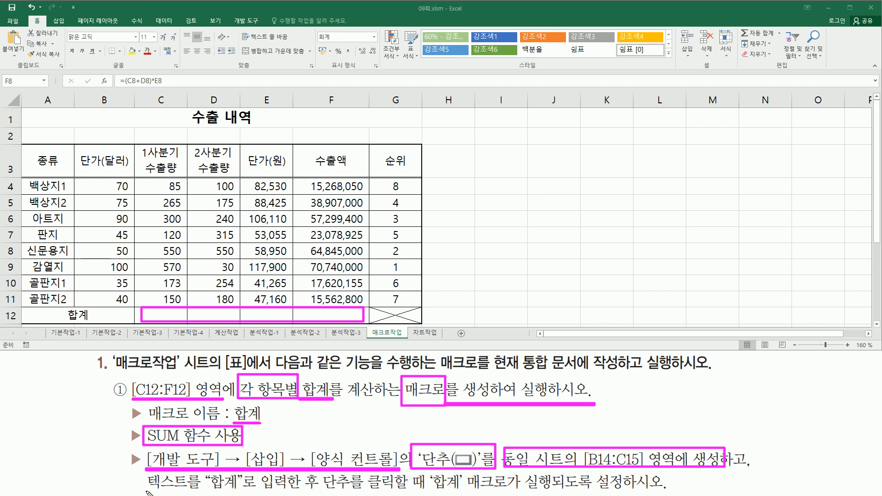
left_click_drag(149, 493, 574, 492)
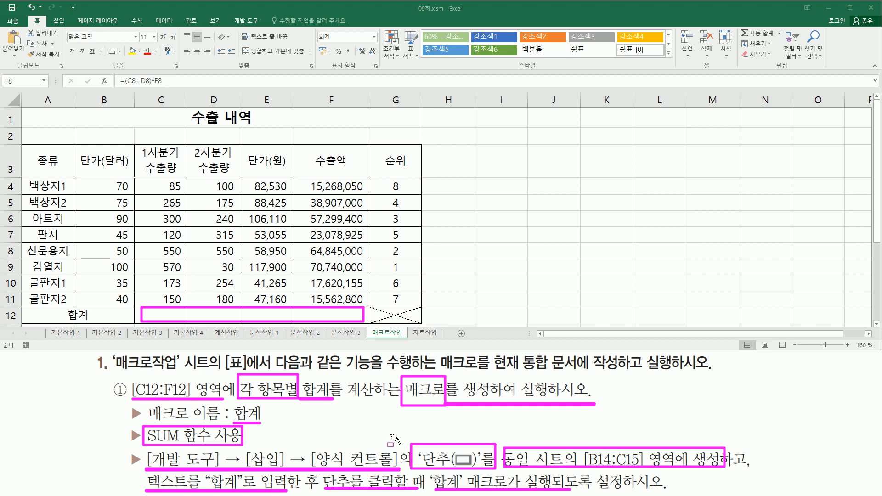
key("Escape")
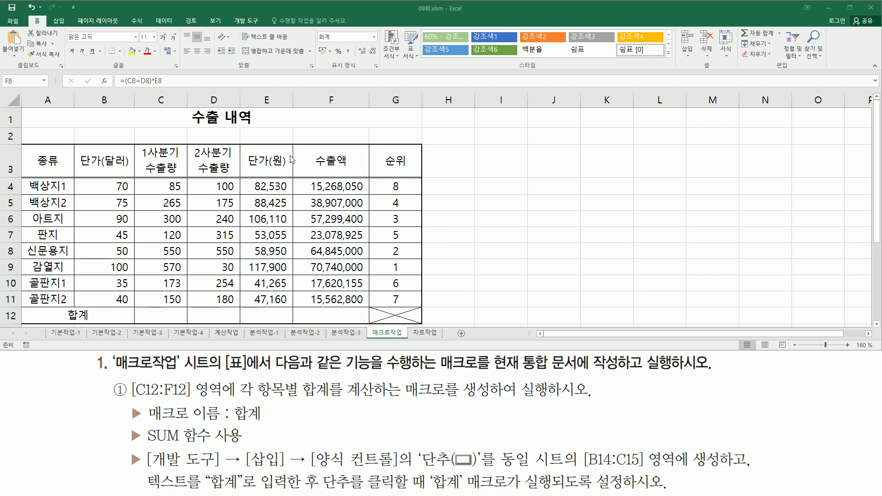
Insert a form control button covering cells B14:C15 below the table on the 매크로작업 sheet.
left_click(215, 234)
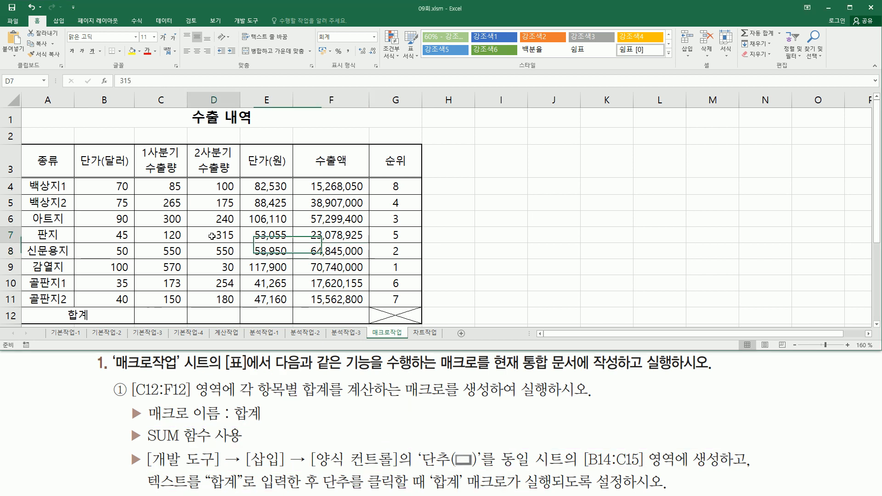
scroll(125, 227, "down", 3)
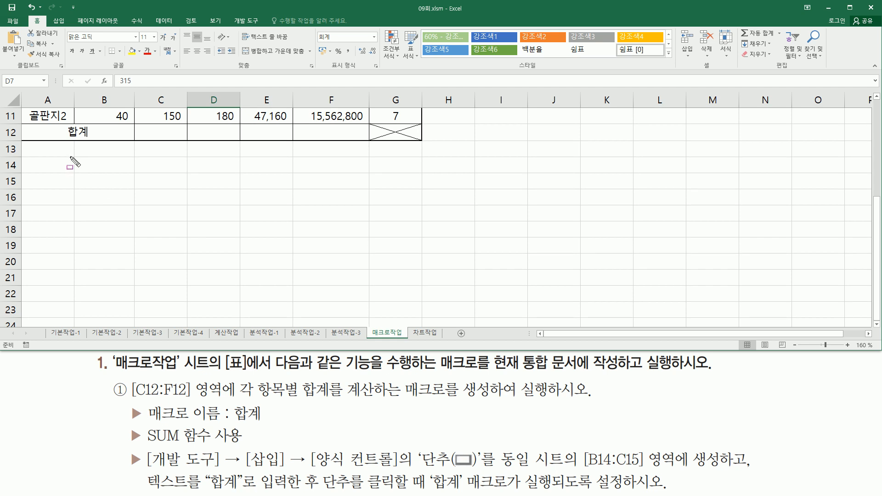
mouse_move(74, 157)
left_mouse_down()
mouse_move(121, 188)
mouse_move(187, 188)
left_mouse_up()
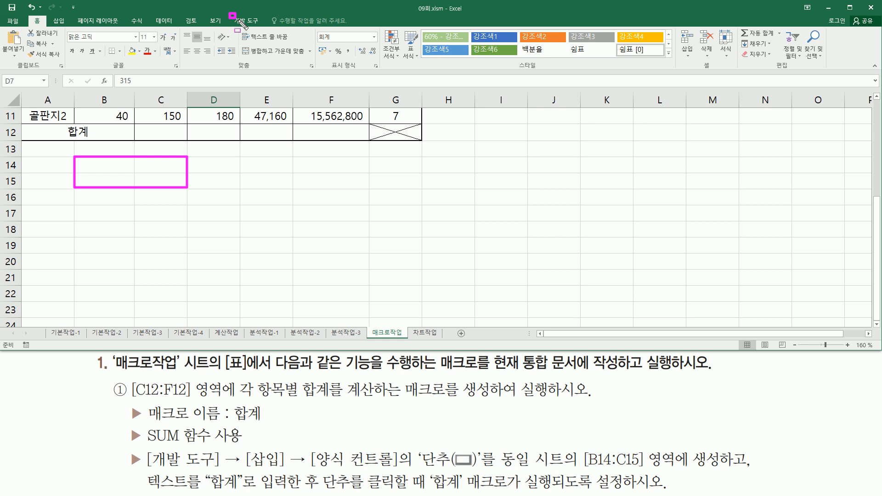
key("Escape")
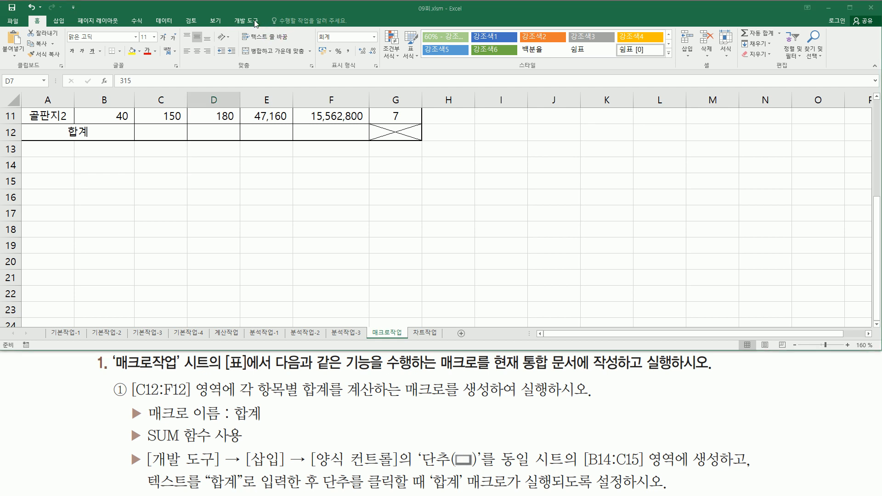
left_click(240, 23)
key("ctrl+2")
left_click_drag(201, 70, 231, 70)
mouse_move(171, 34)
left_mouse_down()
mouse_move(186, 61)
mouse_move(169, 31)
left_mouse_up()
key("Escape")
left_click(180, 48)
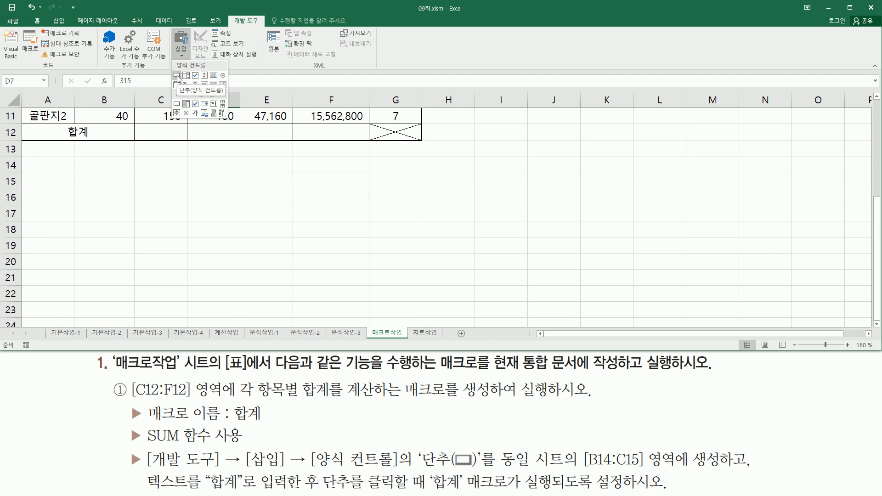
left_click(177, 75)
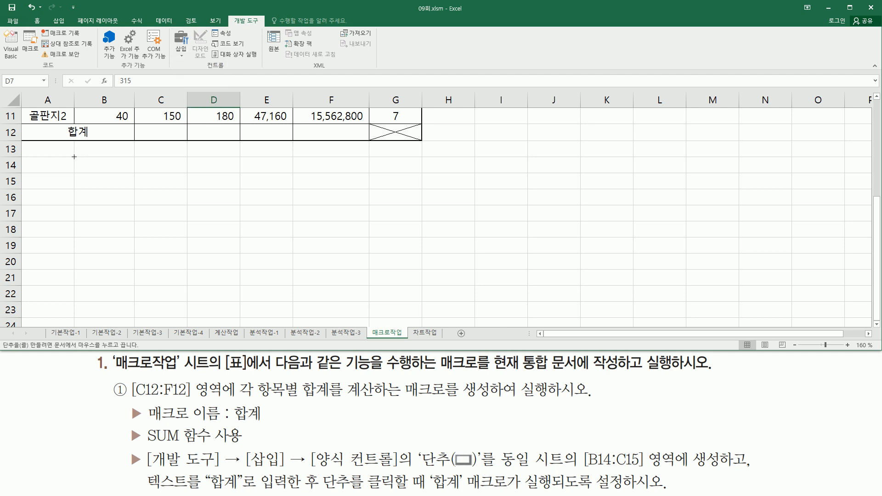
left_click_drag(74, 157, 180, 189)
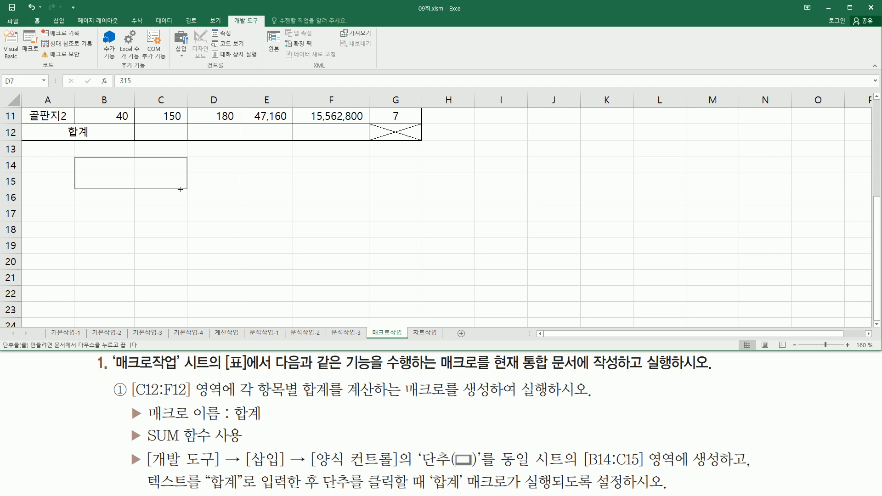
left_click_drag(181, 189, 181, 188)
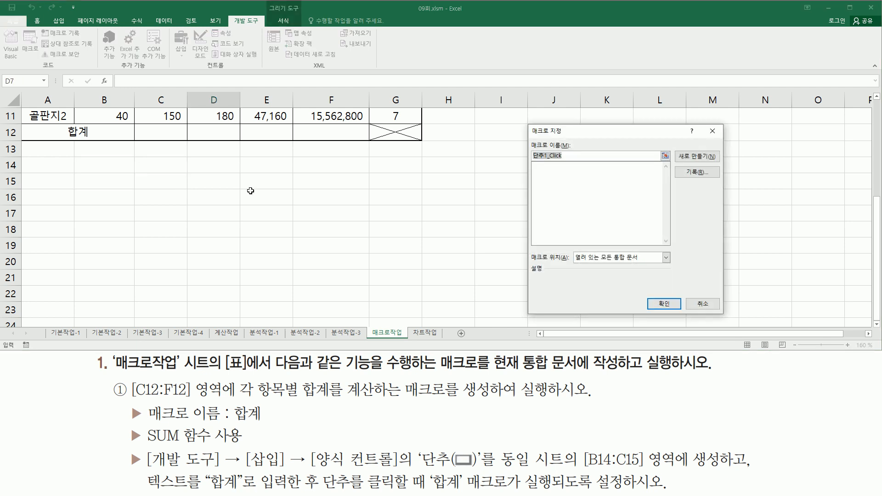
Enter 합계 as the name of the macro assigned to the new button.
mouse_move(526, 122)
left_mouse_down()
mouse_move(707, 315)
mouse_move(724, 316)
left_mouse_up()
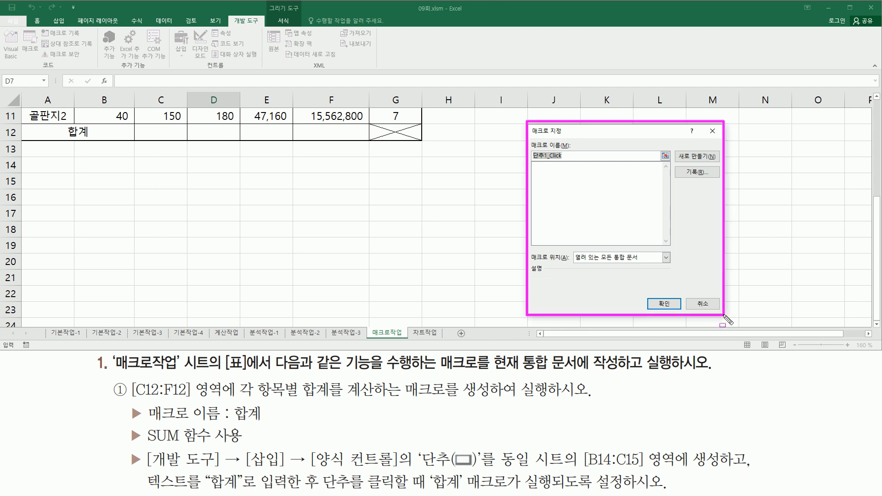
left_click_drag(532, 160, 568, 160)
mouse_move(147, 398)
left_mouse_down()
mouse_move(158, 422)
mouse_move(260, 430)
mouse_move(265, 423)
left_mouse_up()
key("Escape")
type("ㅎ")
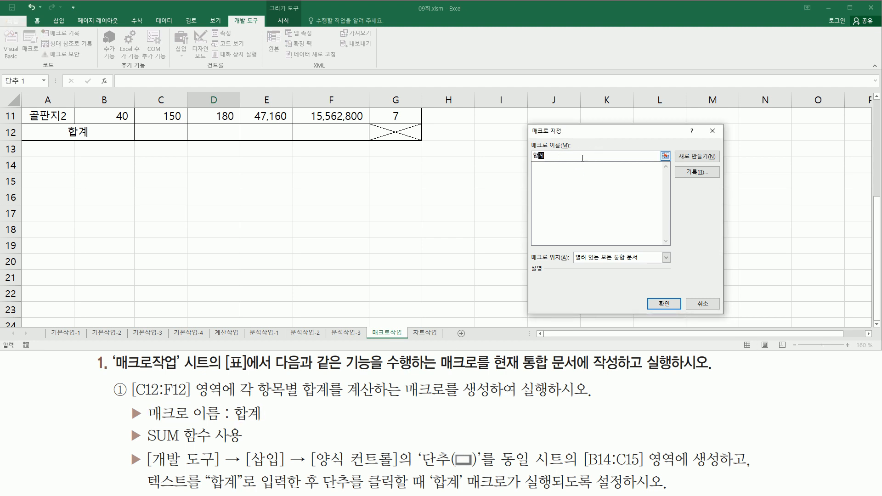
left_click_drag(680, 166, 710, 180)
left_click_drag(530, 161, 546, 161)
key("Escape")
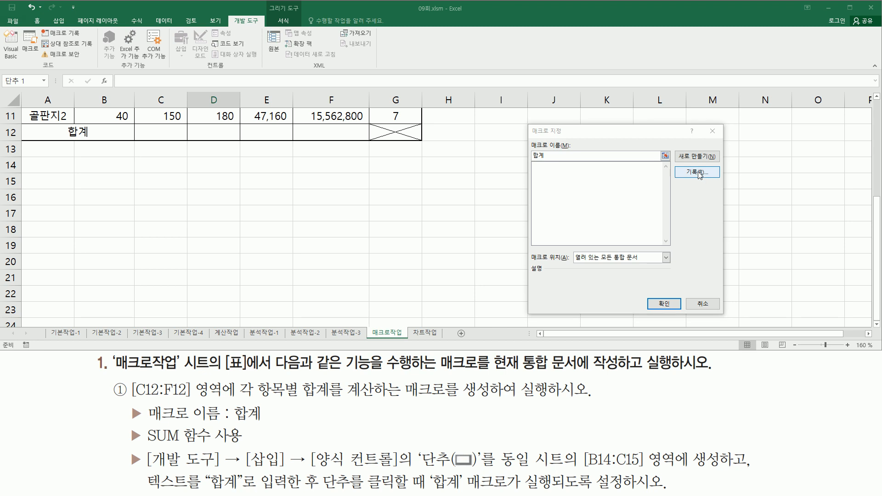
Start recording the 합계 macro, storing it in the current workbook.
left_click(698, 173)
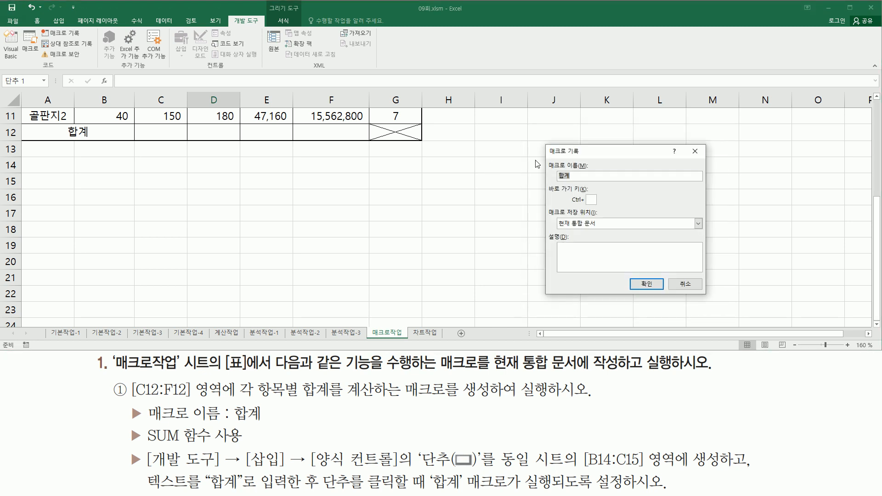
mouse_move(545, 140)
left_mouse_down()
mouse_move(545, 183)
mouse_move(681, 304)
mouse_move(710, 301)
left_mouse_up()
mouse_move(549, 158)
left_mouse_down()
mouse_move(551, 170)
mouse_move(590, 180)
left_mouse_up()
mouse_move(547, 204)
left_mouse_down()
mouse_move(548, 230)
mouse_move(607, 231)
left_mouse_up()
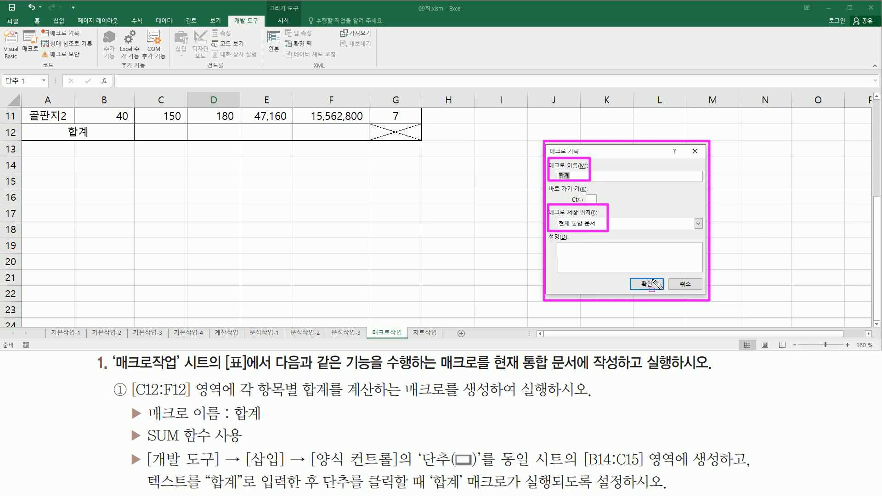
mouse_move(642, 271)
left_mouse_down()
mouse_move(647, 297)
mouse_move(657, 300)
left_mouse_up()
left_click(648, 283)
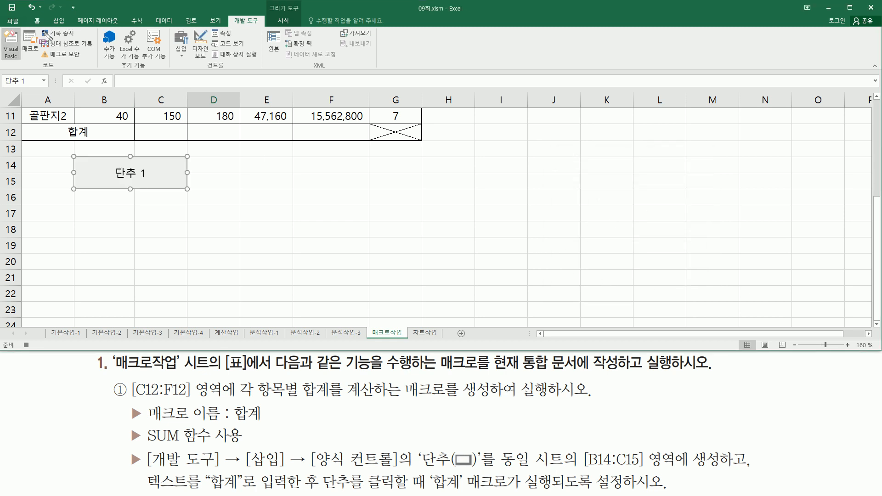
left_click_drag(37, 25, 85, 45)
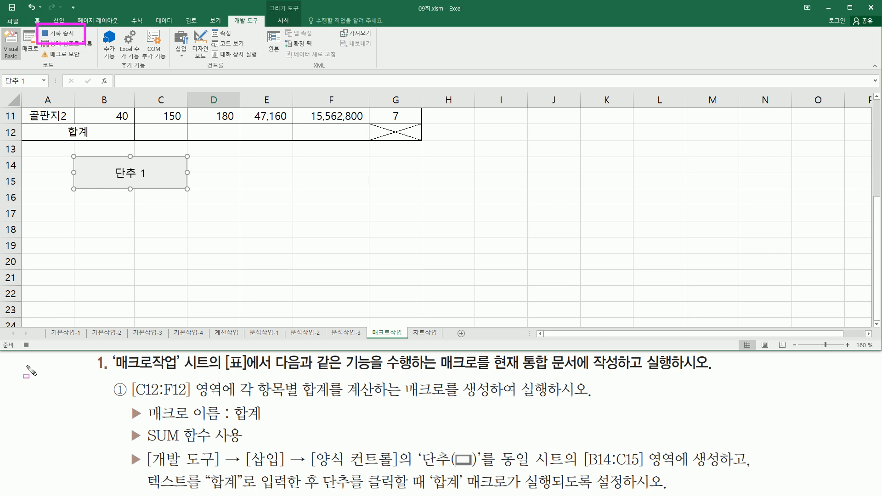
left_click_drag(19, 337, 35, 353)
left_click_drag(234, 420, 261, 420)
left_click_drag(140, 425, 252, 455)
key("Escape")
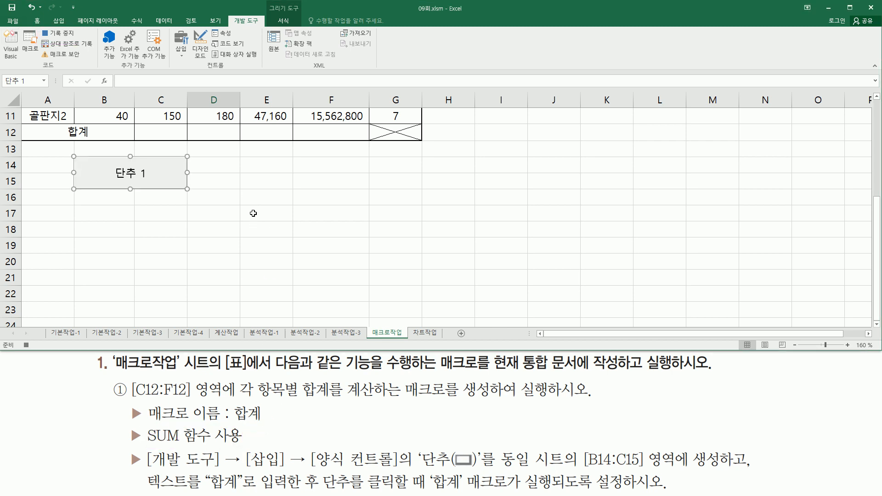
Total C4:C11 with a SUM formula in C12 and fill it across to F12.
scroll(253, 213, "up", 4)
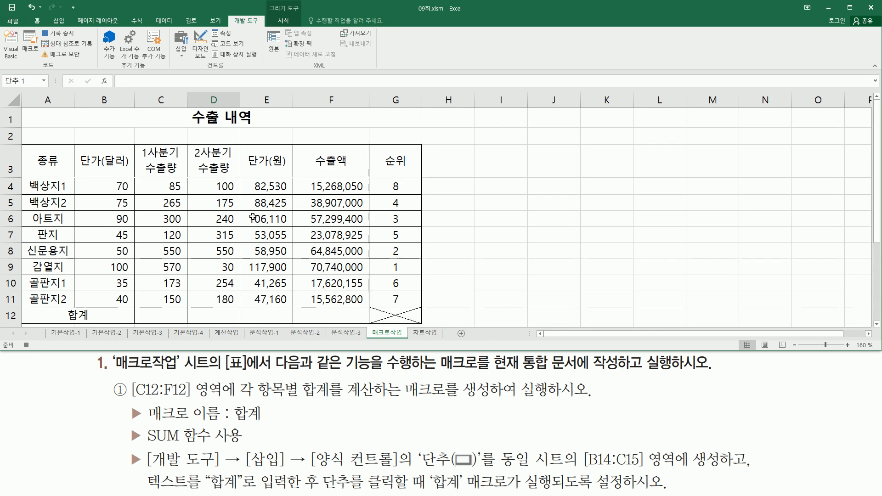
left_click(159, 314)
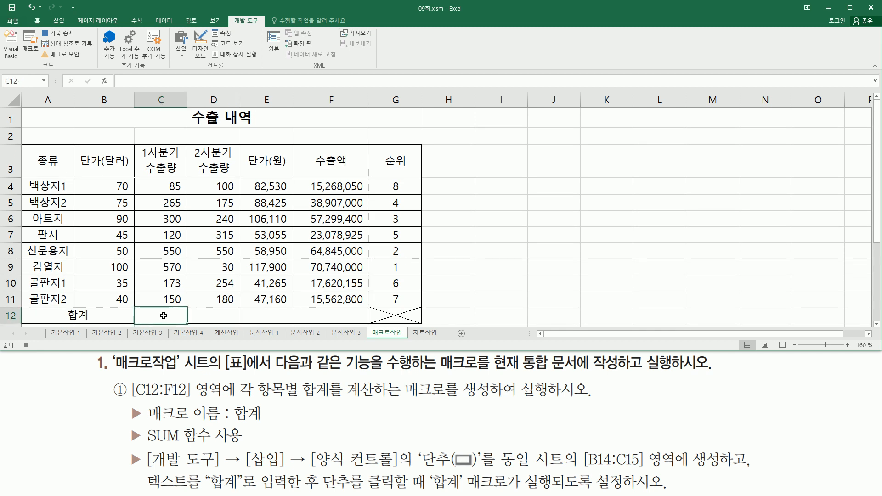
type("=sum(")
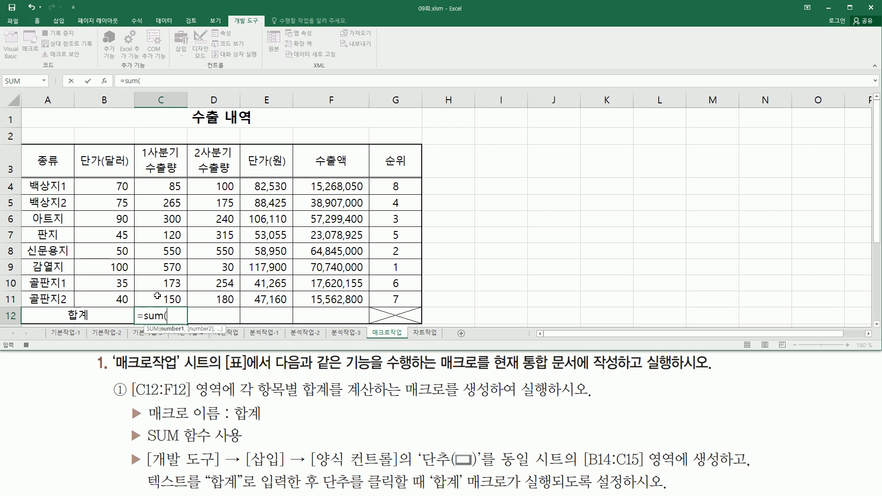
left_click_drag(175, 187, 174, 297)
type(")")
key("Return")
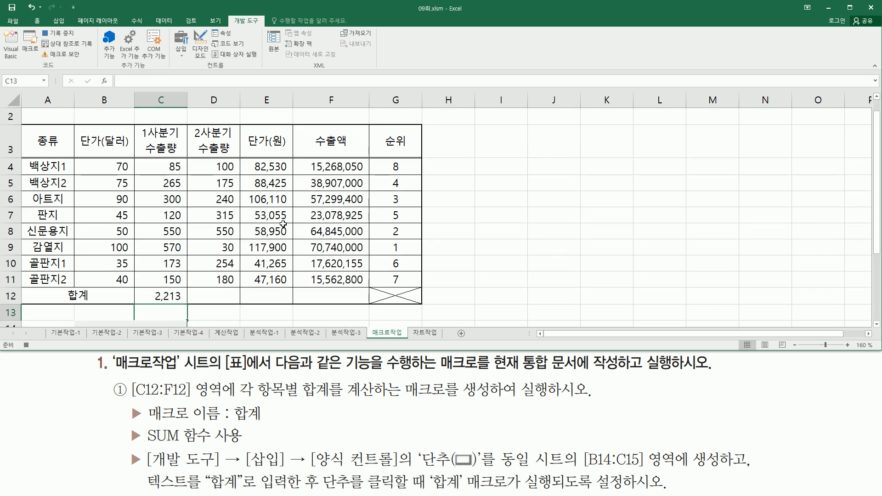
left_click(175, 293)
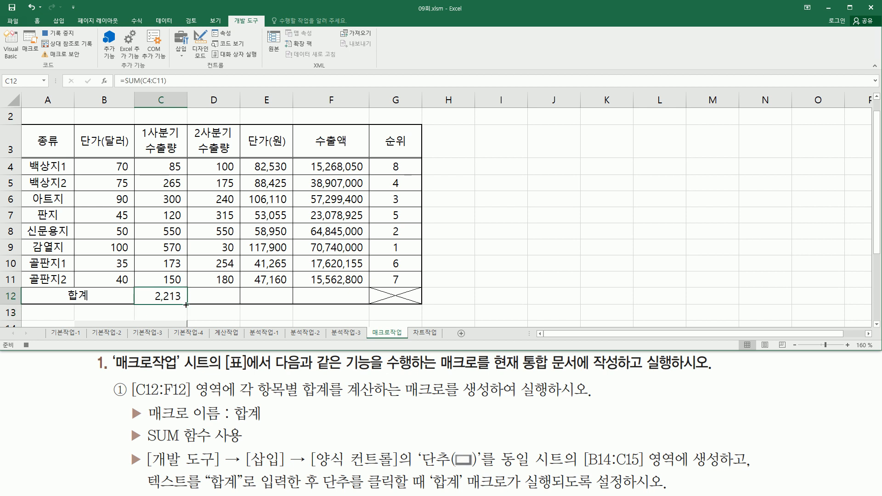
left_click_drag(186, 305, 361, 300)
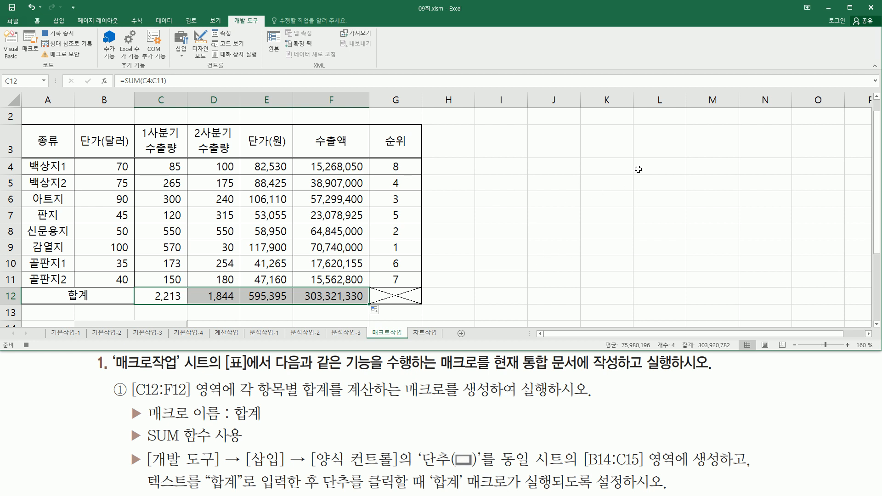
Deselect the totals by selecting an empty cell and stop recording the 합계 macro.
left_click(654, 142)
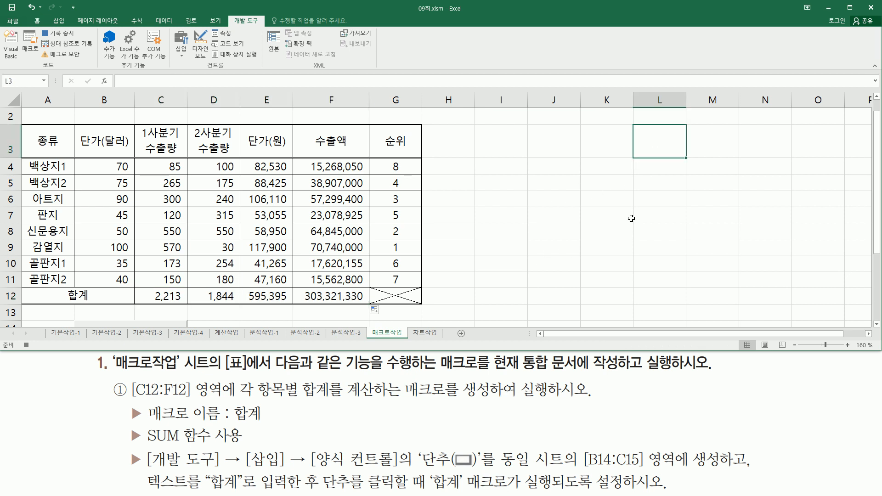
left_click(59, 36)
left_click(539, 225)
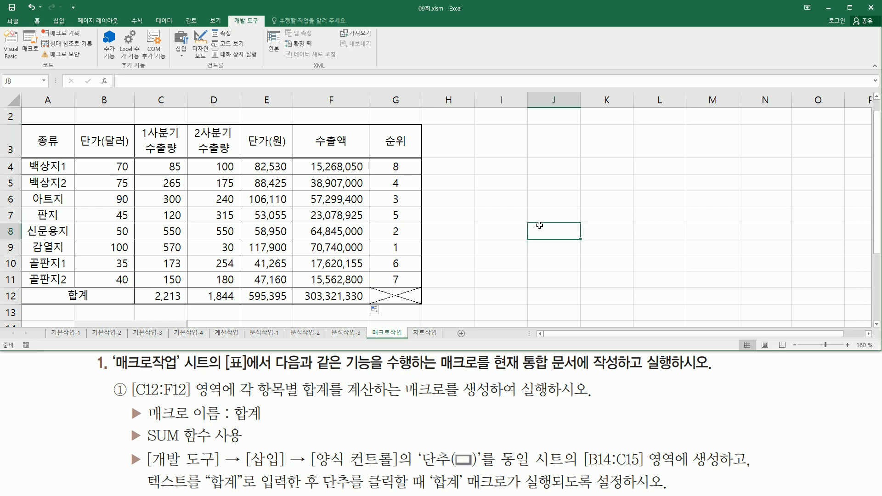
Change the label of the form button over B14:C15 to 합계 and deselect the button.
scroll(534, 224, "down", 3)
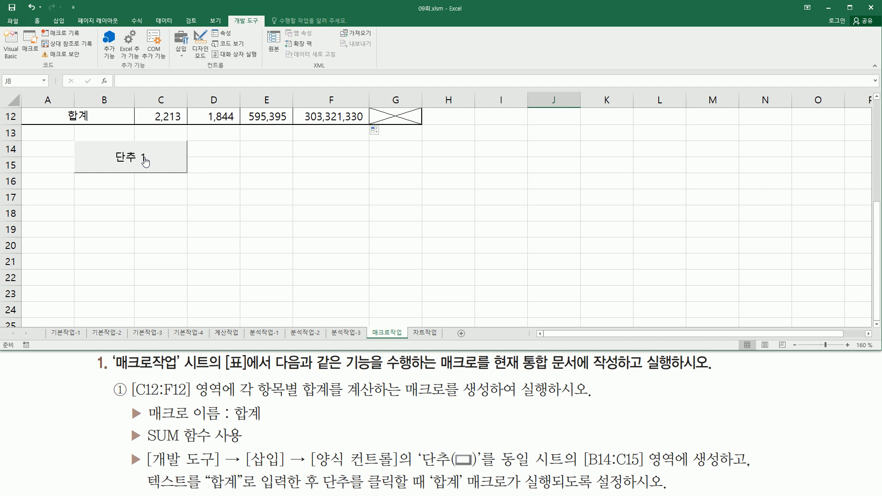
right_click(180, 162)
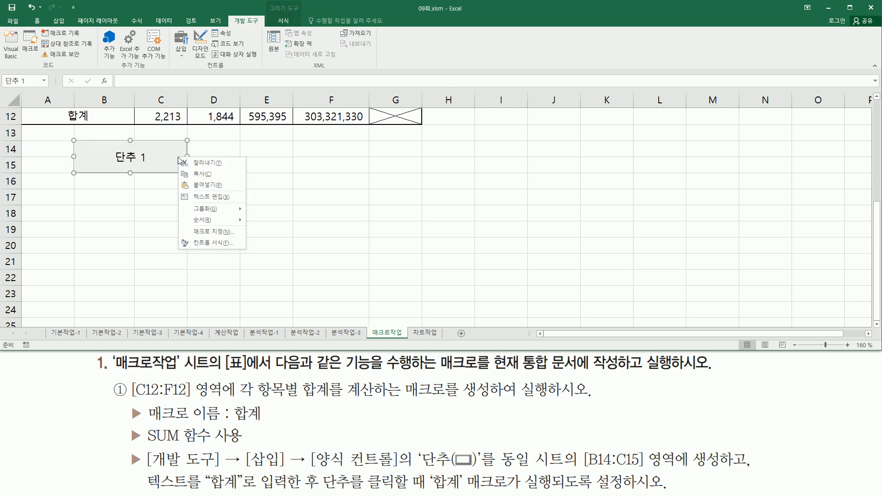
left_click(210, 196)
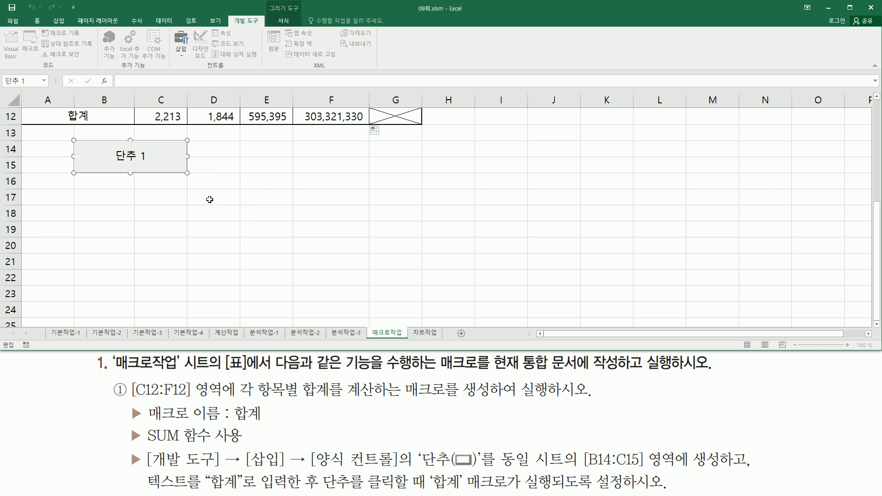
key("Delete")
key("Delete")
key("Delete")
type("gk")
key("BackSpace")
key("BackSpace")
key("Hangul")
type("합계")
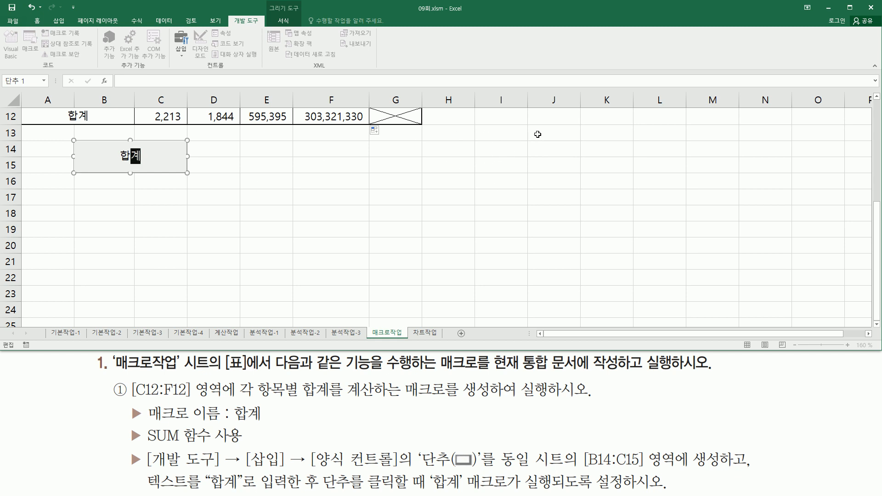
left_click(577, 135)
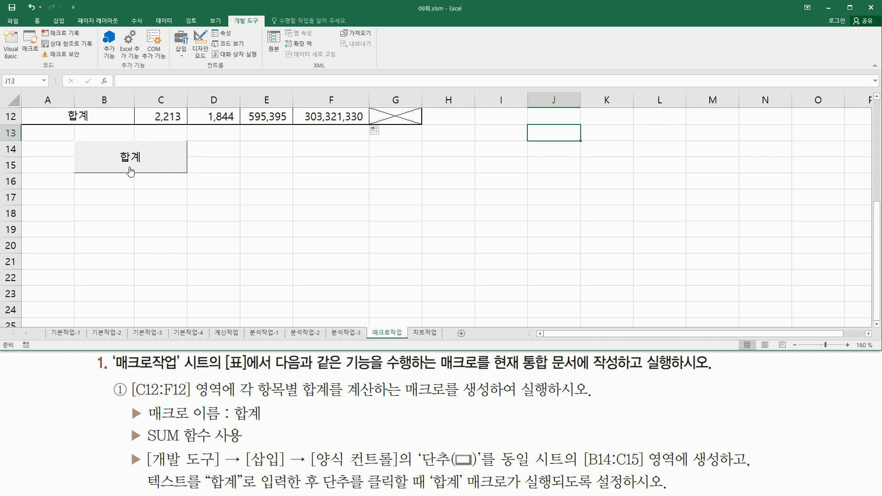
Examine the table ranges B4:B11 and E4:F12 and the area E14:F15 against the 서식 macro requirements.
scroll(317, 177, "up", 3)
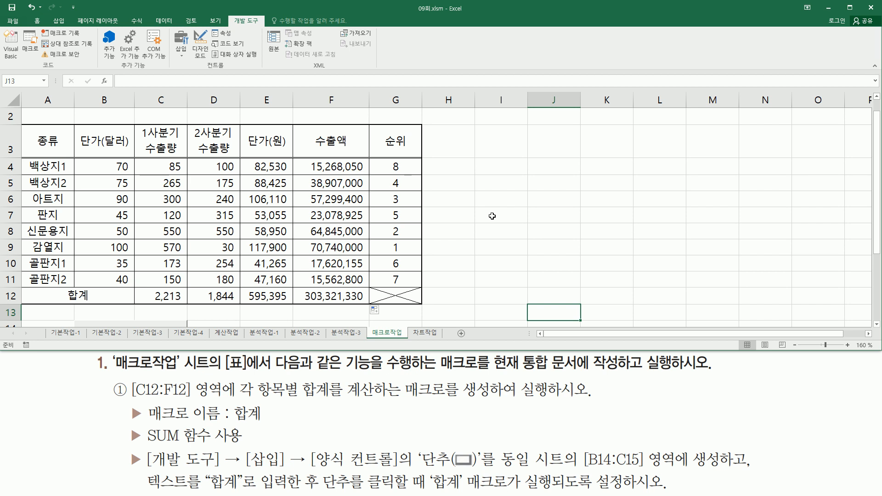
scroll(491, 216, "up", 1)
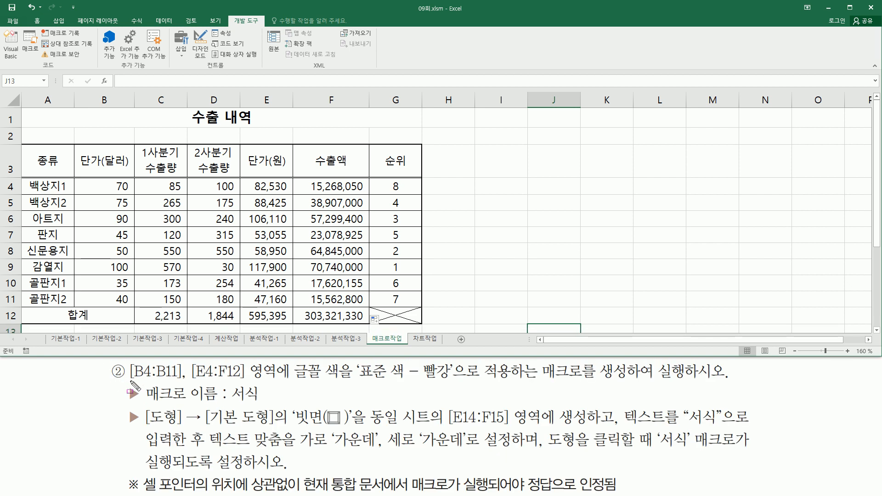
left_click_drag(130, 381, 180, 382)
mouse_move(99, 178)
left_mouse_down()
mouse_move(139, 193)
mouse_move(134, 307)
left_mouse_up()
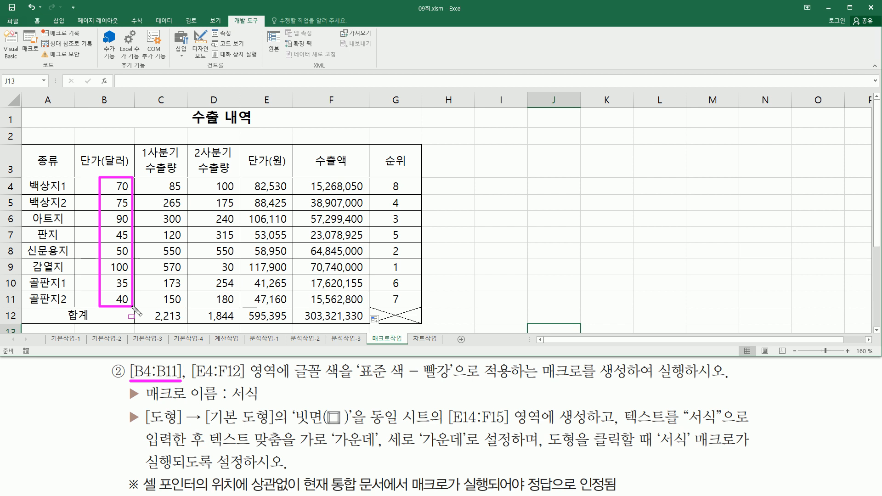
left_click_drag(190, 380, 245, 382)
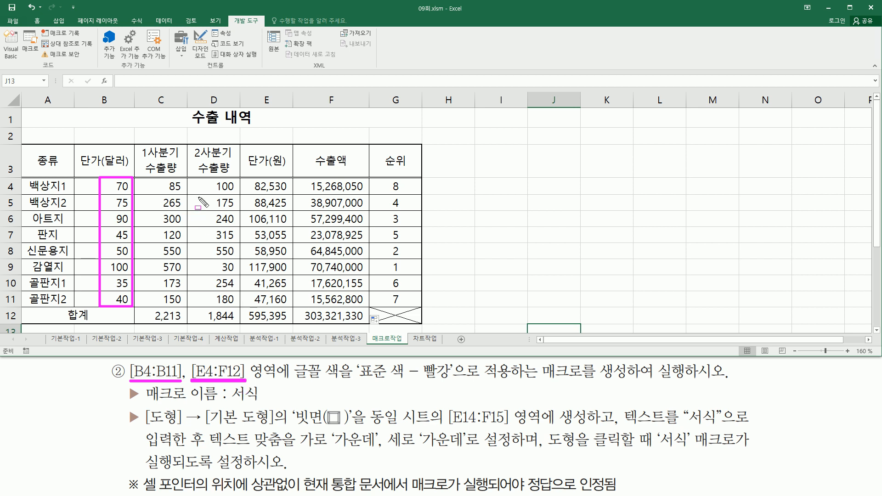
mouse_move(251, 188)
left_mouse_down()
mouse_move(254, 180)
mouse_move(289, 183)
mouse_move(365, 327)
left_mouse_up()
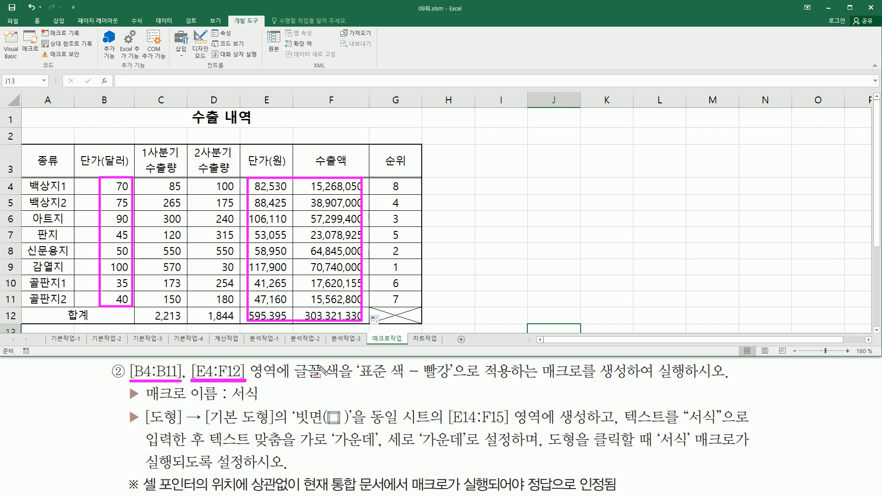
left_click_drag(288, 383, 455, 384)
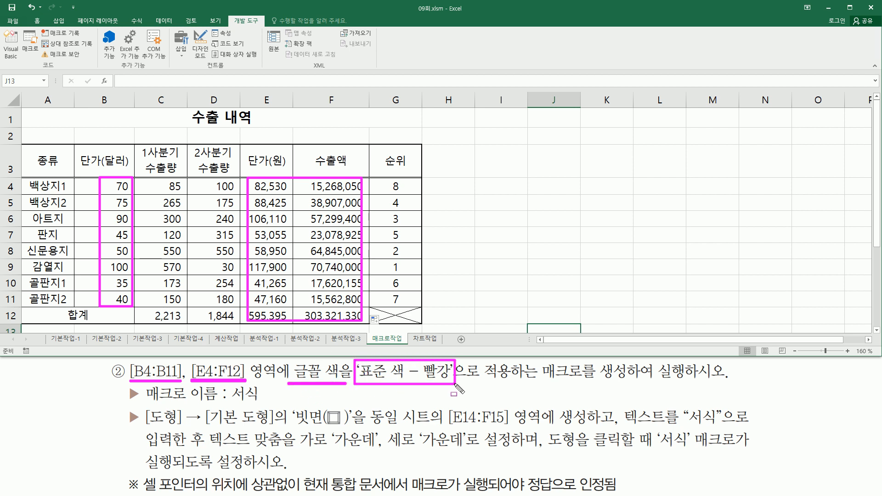
left_click_drag(531, 385, 688, 382)
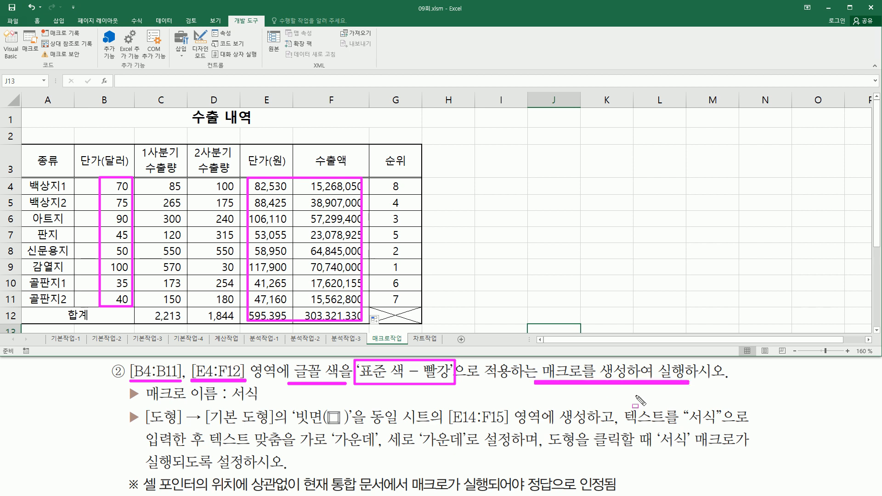
left_click_drag(227, 401, 262, 402)
left_click_drag(142, 428, 351, 430)
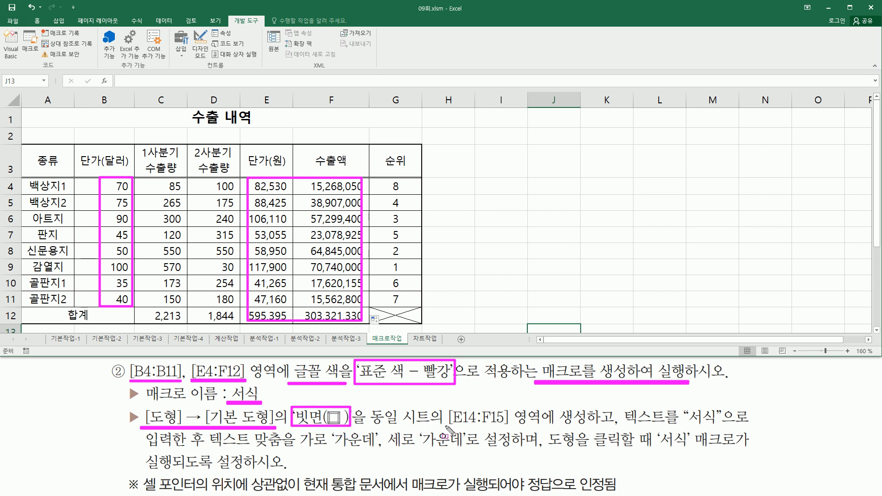
left_click_drag(448, 426, 726, 424)
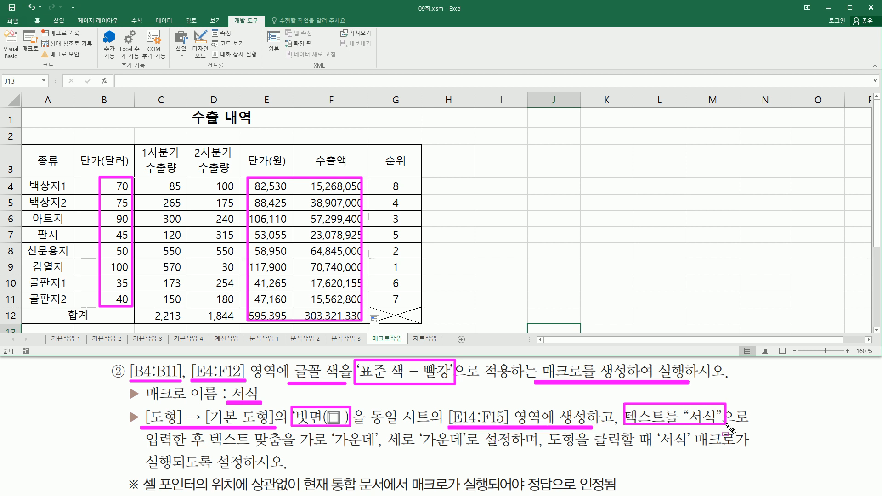
left_click_drag(212, 446, 467, 450)
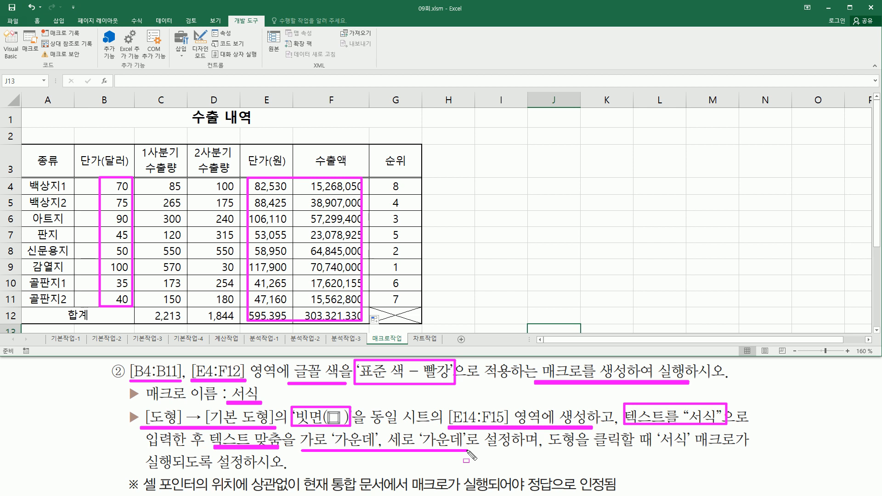
mouse_move(550, 449)
left_mouse_down()
mouse_move(658, 451)
mouse_move(689, 429)
mouse_move(692, 452)
left_mouse_up()
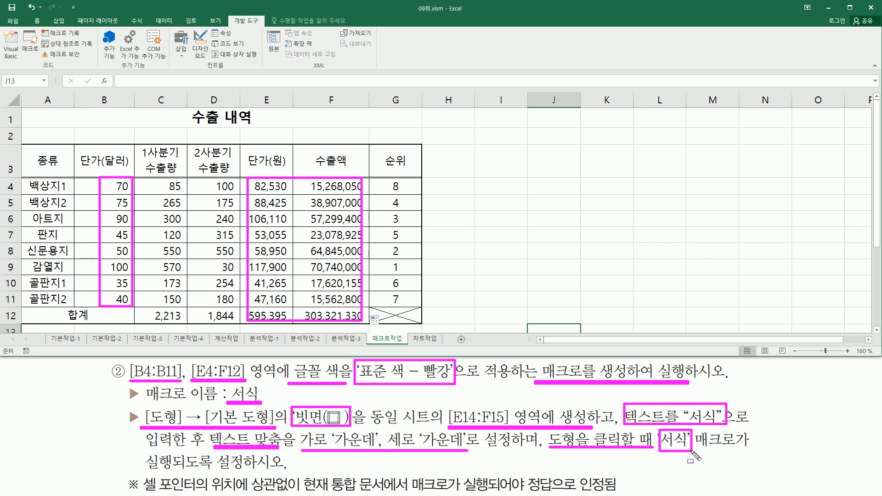
left_click_drag(146, 468, 269, 469)
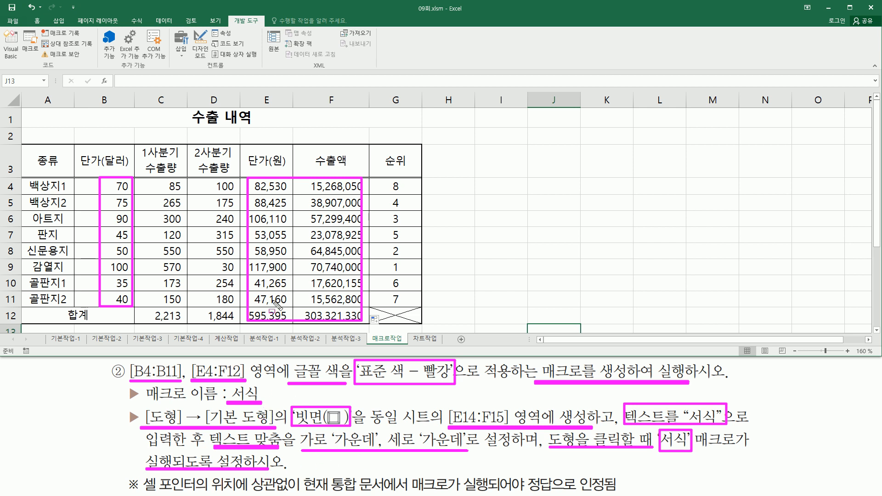
key("Escape")
scroll(218, 231, "down", 4)
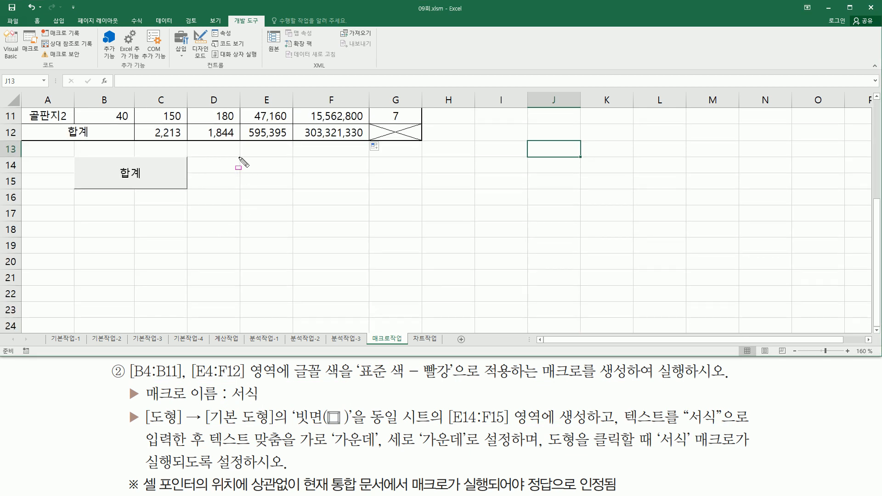
mouse_move(239, 157)
left_mouse_down()
mouse_move(300, 181)
mouse_move(369, 190)
left_mouse_up()
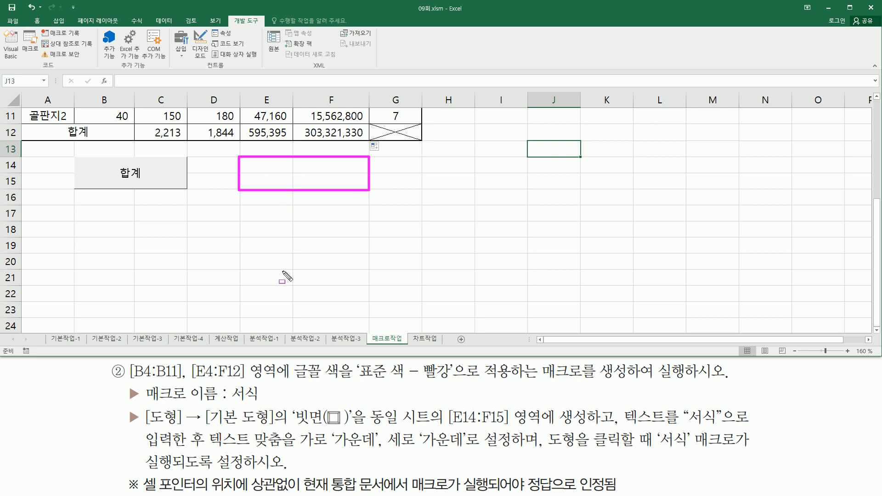
left_click_drag(297, 428, 340, 428)
left_click_drag(440, 428, 508, 428)
key("Escape")
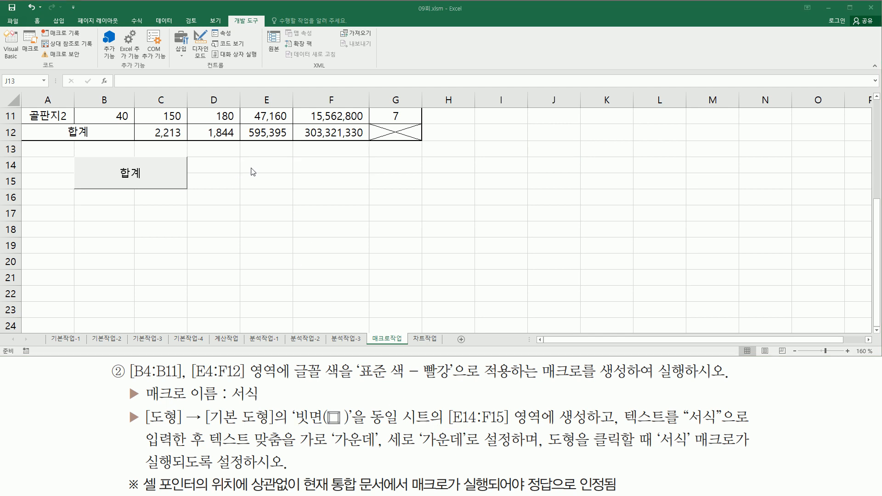
Insert a bevel (빗면) basic shape covering E14:F15 on the 매크로작업 sheet.
left_click(58, 21)
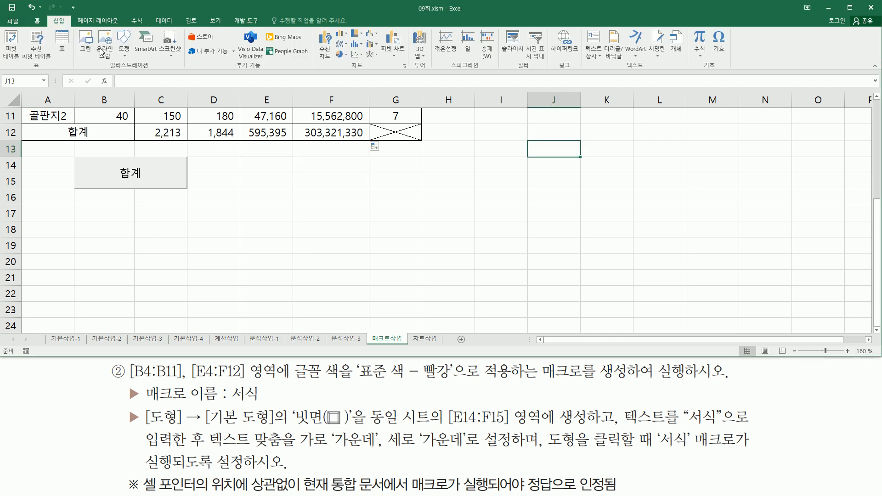
left_click(121, 46)
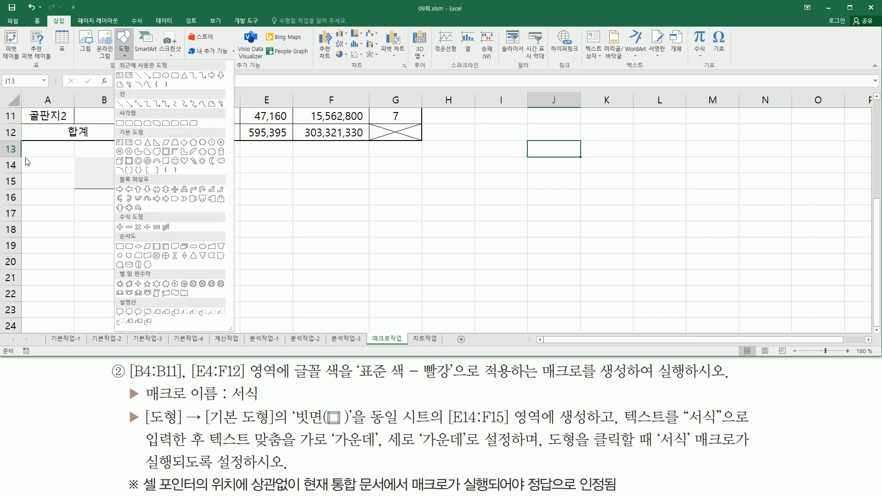
left_click(129, 162)
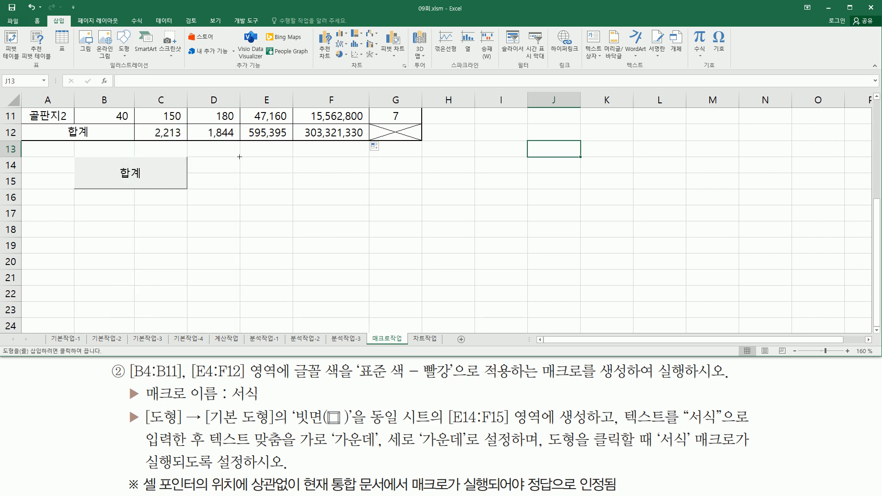
mouse_move(240, 157)
left_mouse_down()
mouse_move(269, 173)
mouse_move(369, 189)
left_mouse_up()
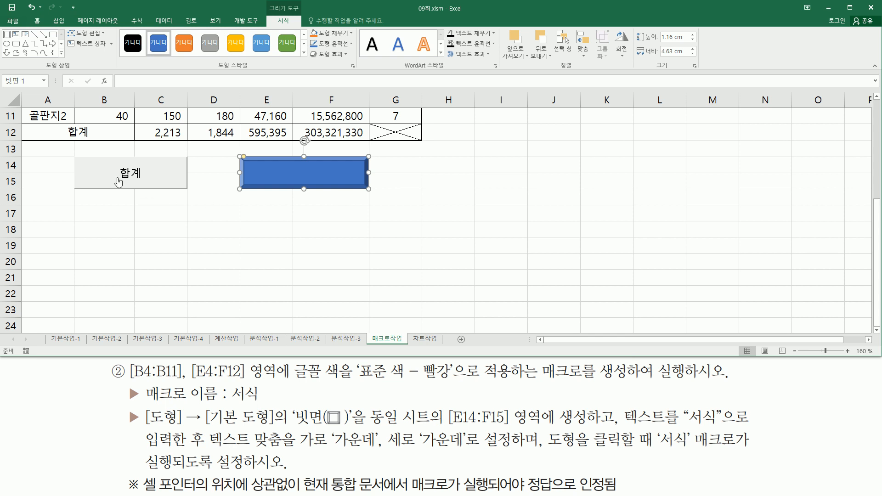
mouse_move(69, 148)
left_mouse_down()
mouse_move(87, 188)
mouse_move(194, 201)
left_mouse_up()
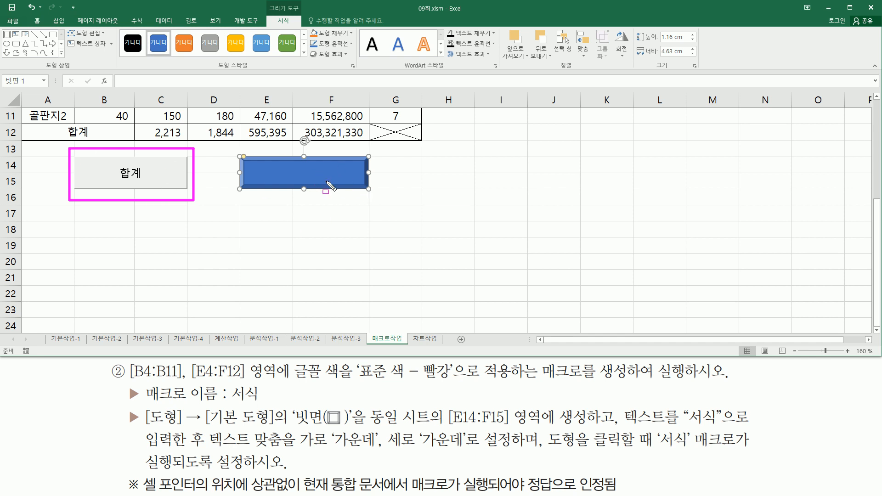
key("Escape")
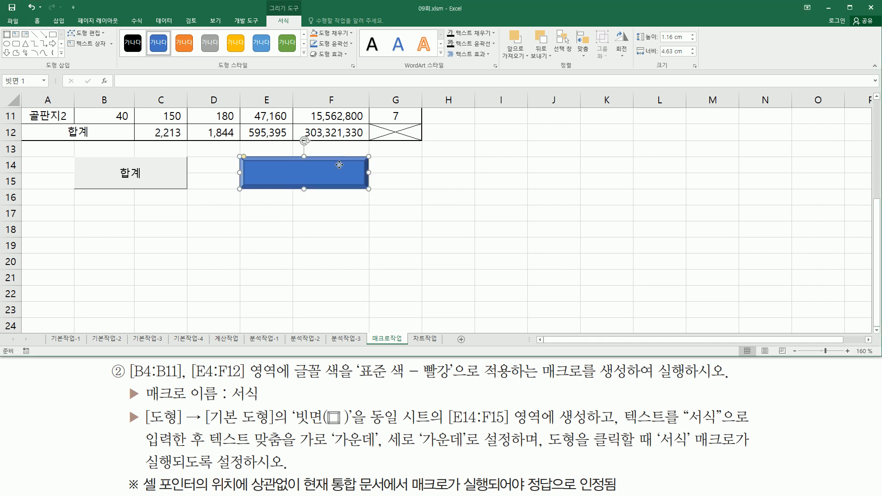
Enter 서식 as the name of the macro assigned to the bevel shape.
right_click(339, 167)
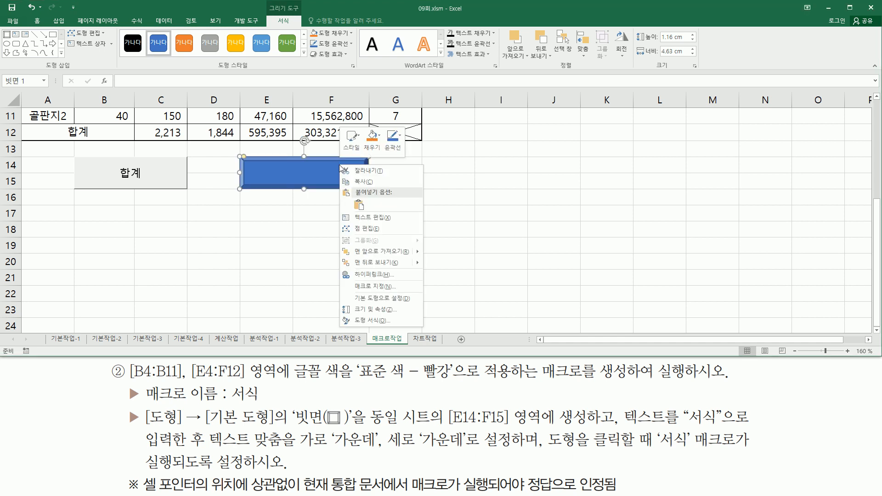
left_click(407, 288)
left_click_drag(387, 199, 539, 139)
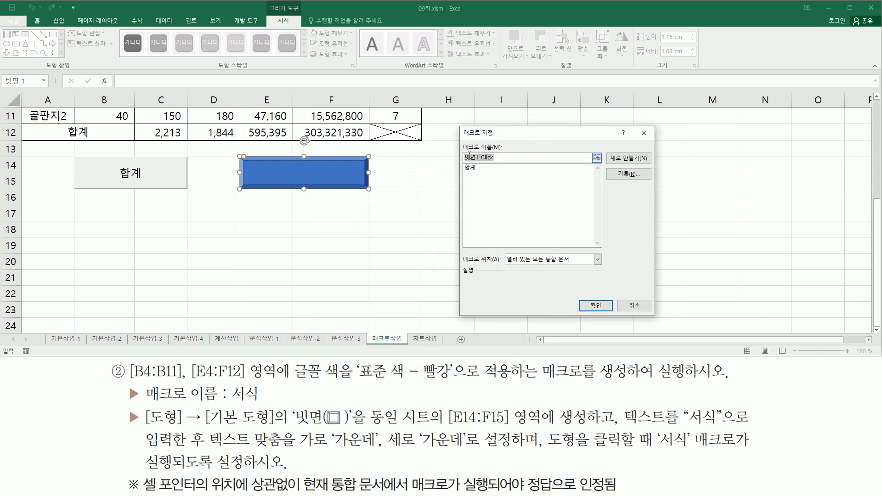
left_click_drag(461, 141, 503, 164)
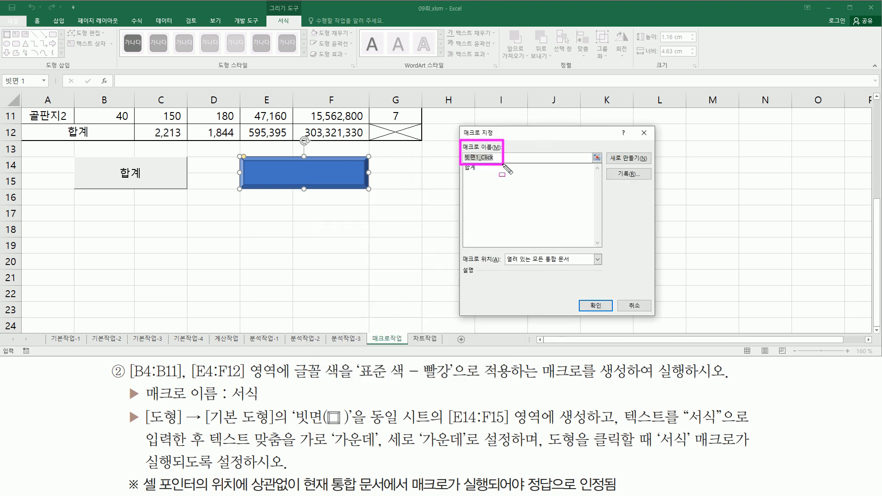
left_click_drag(228, 405, 265, 404)
key("Escape")
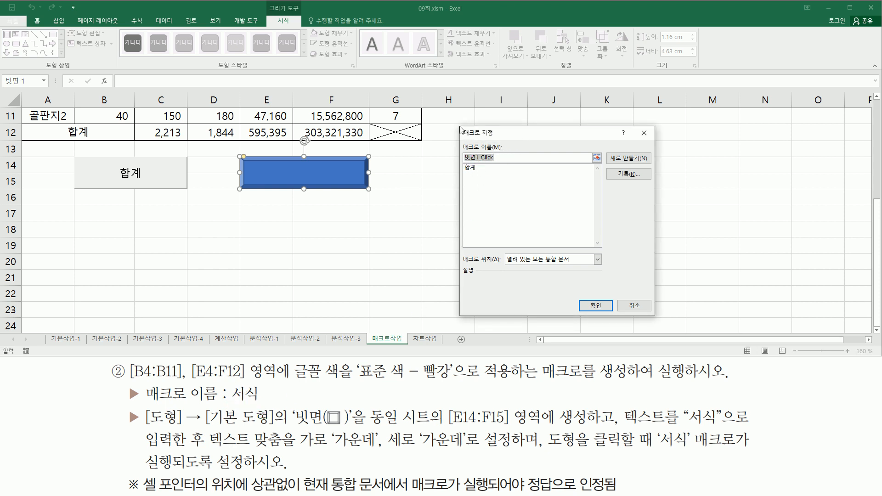
type("ㅅ")
left_click_drag(462, 144, 498, 162)
left_click_drag(605, 166, 646, 182)
key("Escape")
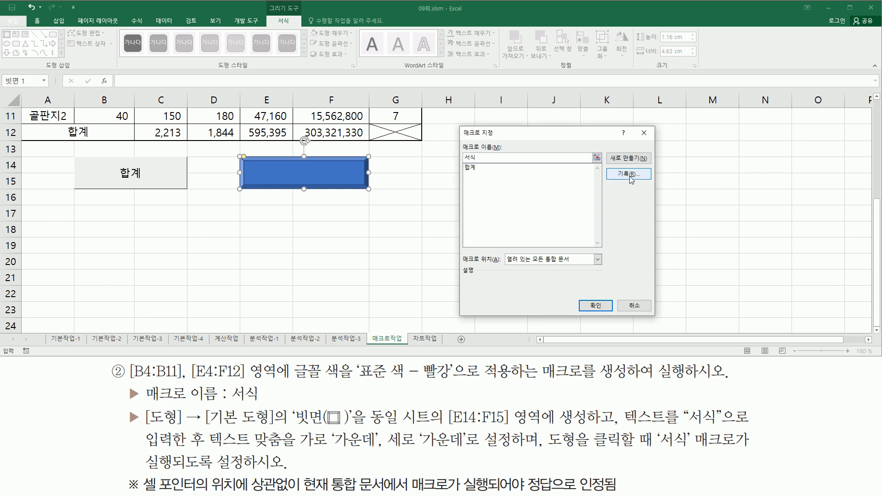
Start recording the 서식 macro for the bevel shape, stored in 현재 통합 문서.
left_click(629, 175)
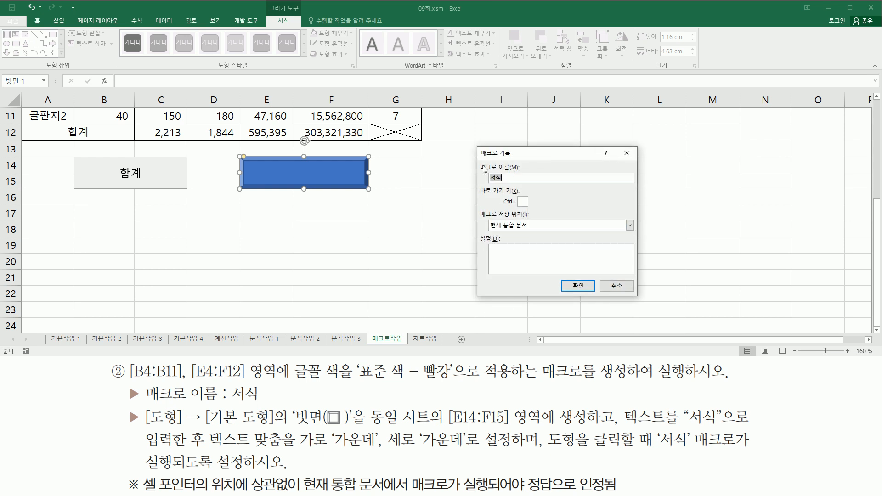
left_click_drag(478, 180, 524, 183)
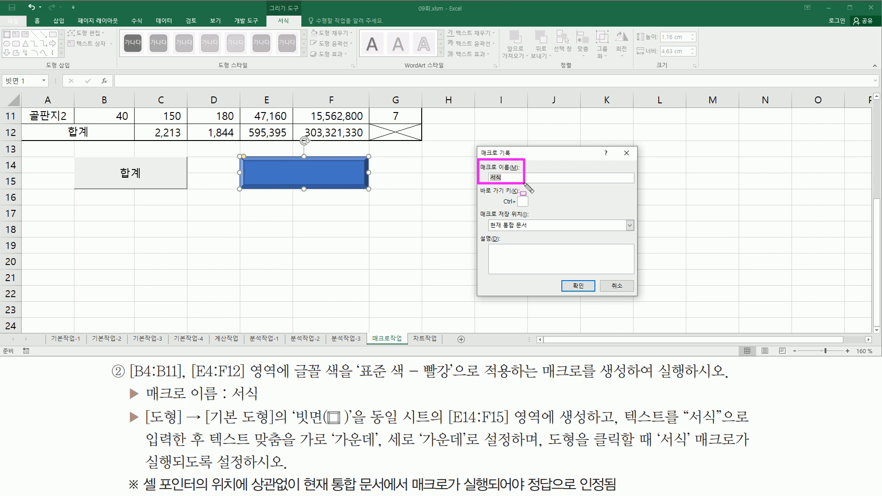
mouse_move(476, 209)
left_mouse_down()
mouse_move(493, 229)
mouse_move(541, 232)
left_mouse_up()
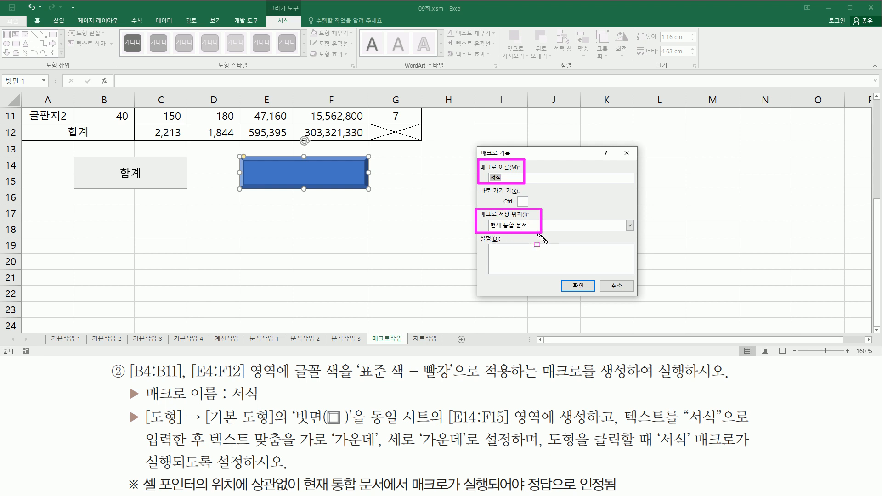
left_click_drag(565, 276, 591, 299)
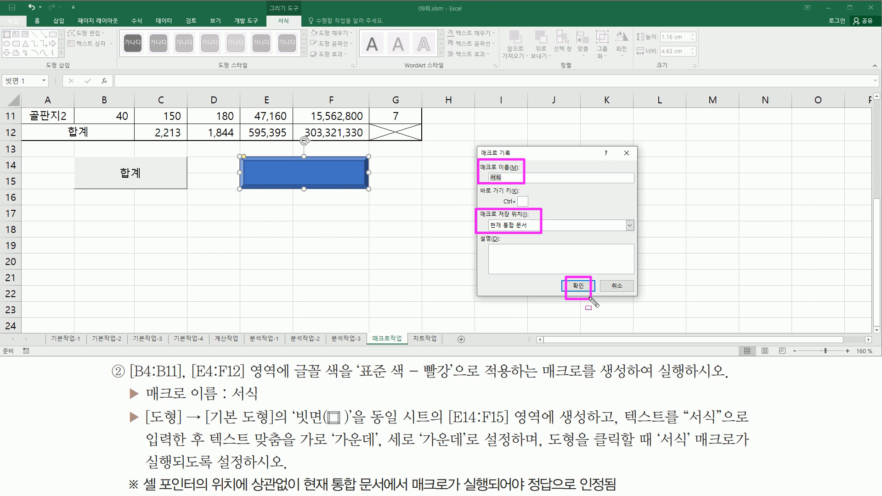
key("Escape")
left_click(579, 286)
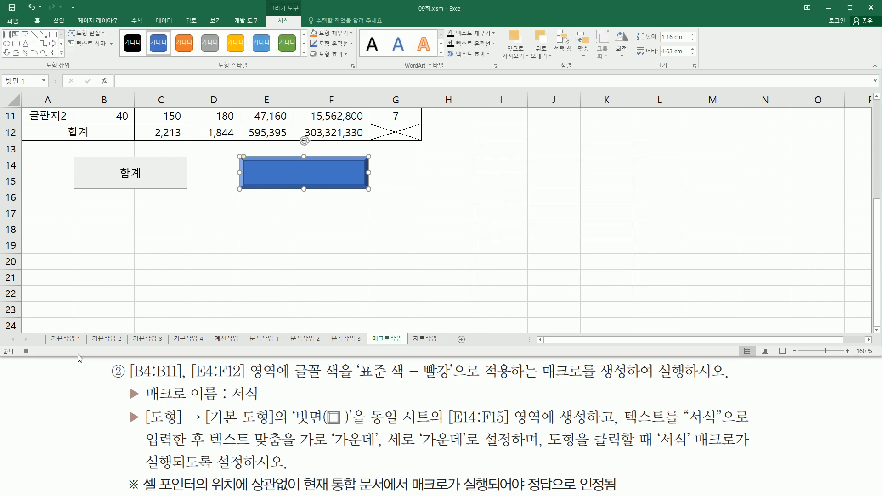
left_click_drag(18, 342, 37, 359)
key("Escape")
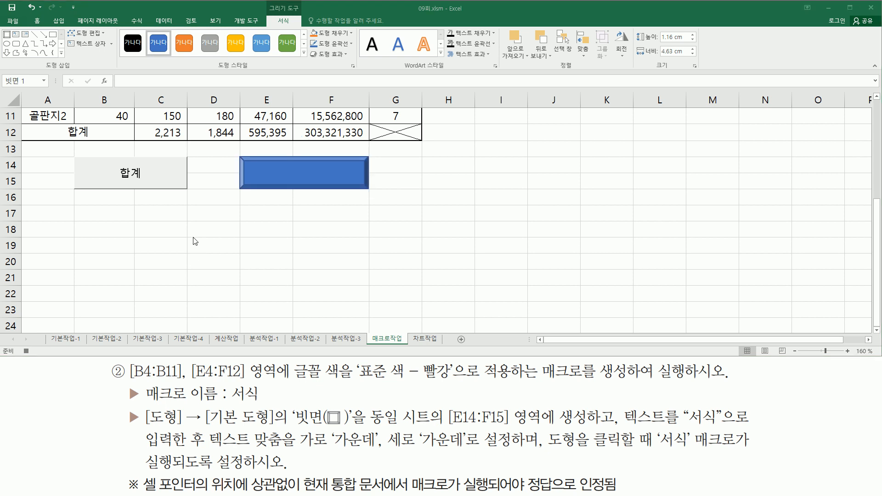
Apply the standard red (빨강) font color to B4:B11 and E4:F12, deselect the ranges and stop the macro recording.
scroll(193, 237, "up", 4)
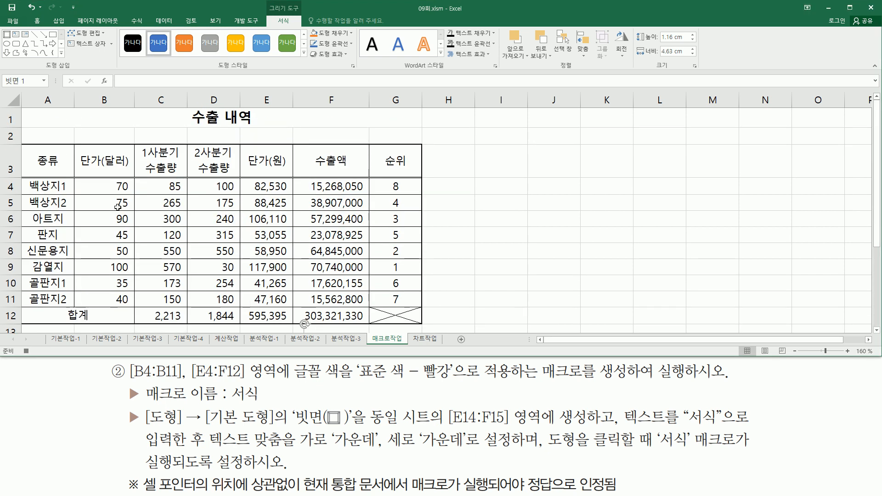
left_click(111, 185)
left_click_drag(103, 185, 95, 297)
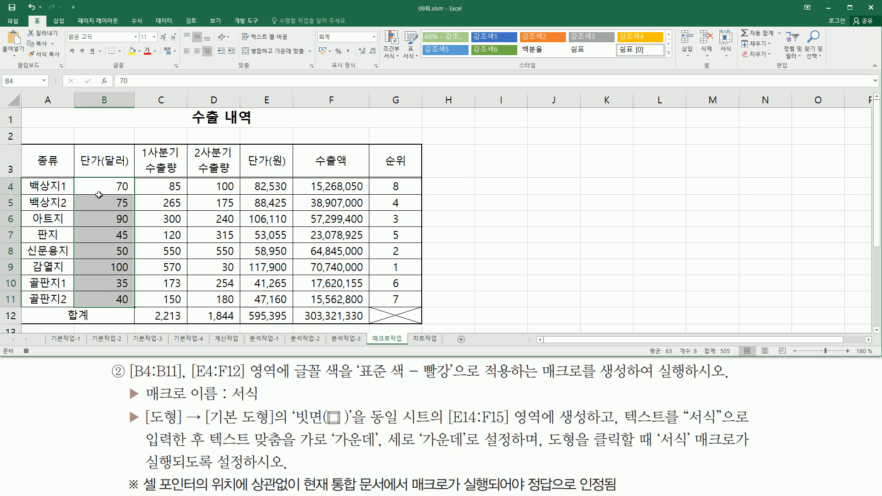
left_click_drag(256, 185, 341, 317, "ctrl")
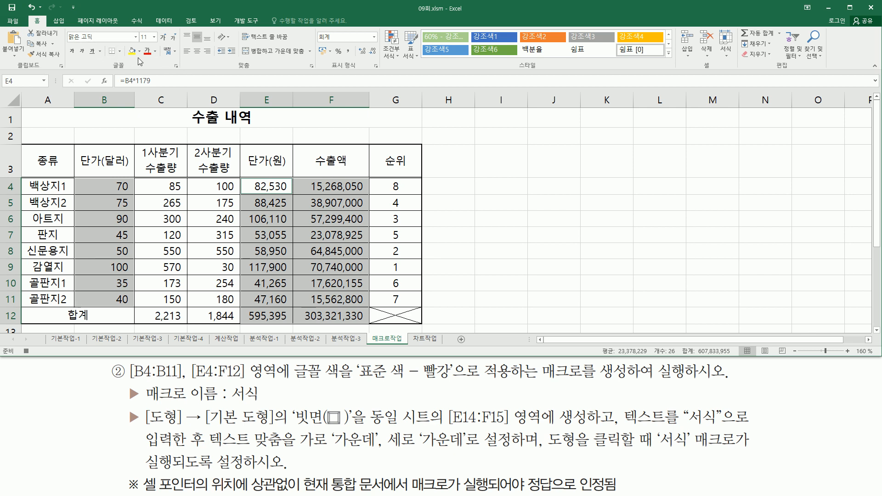
left_click(156, 52)
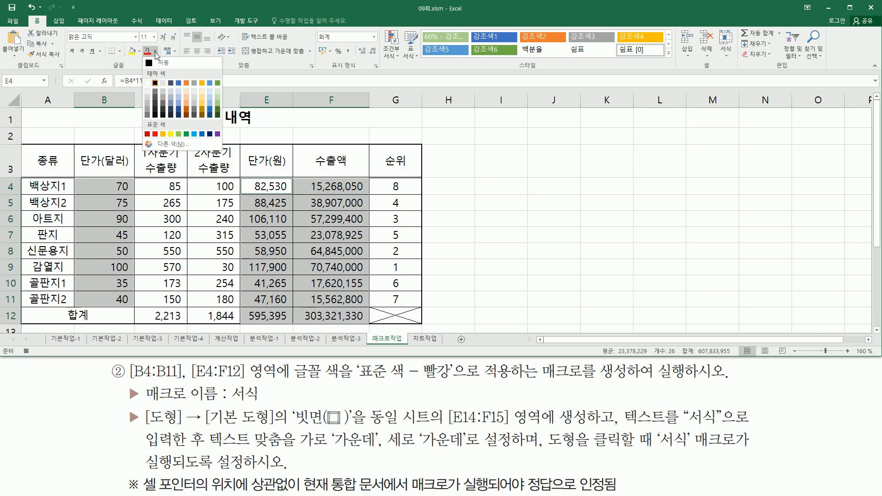
left_click(156, 134)
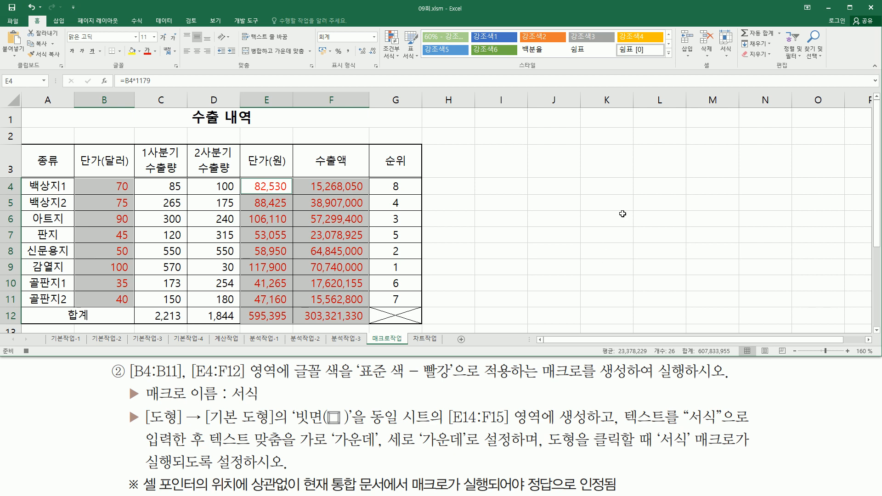
left_click(663, 189)
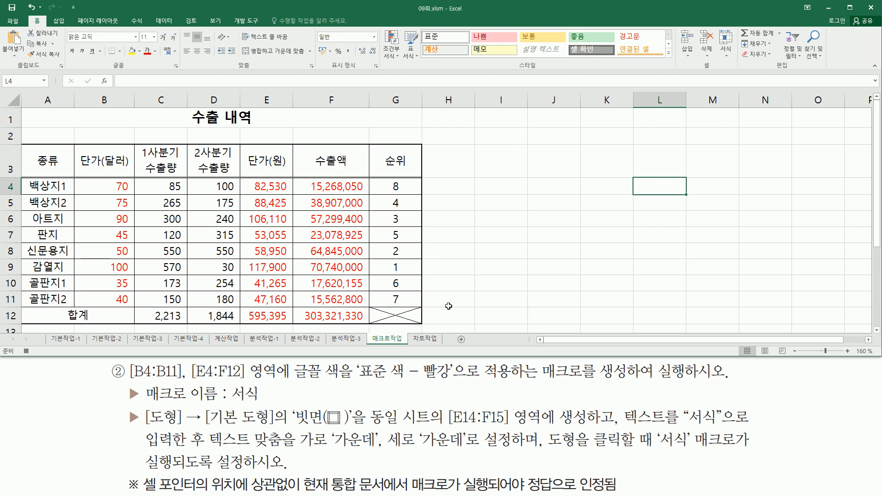
left_click(26, 351)
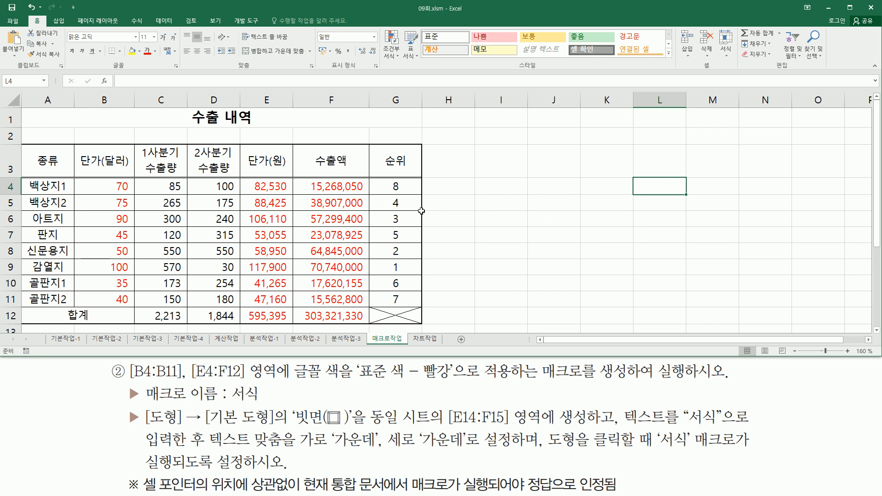
Enter the text 서식 in the bevel shape over E14:F15 and deselect the shape.
scroll(421, 210, "down", 3)
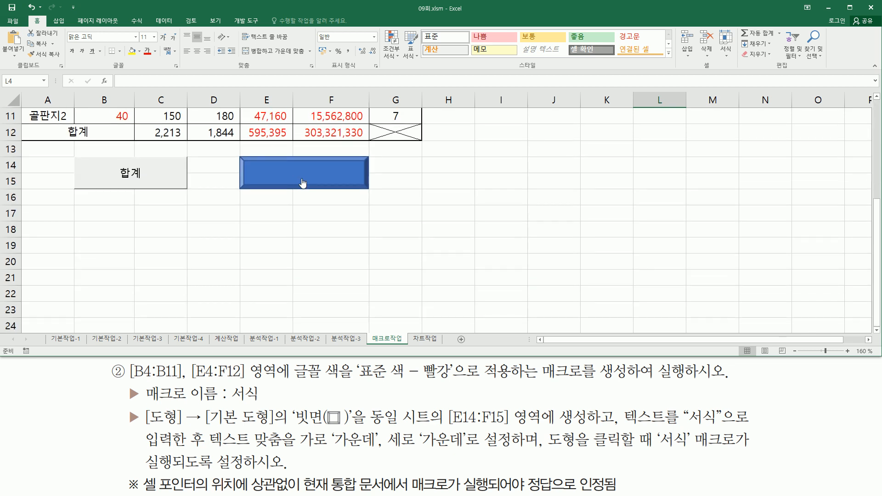
right_click(270, 171)
right_click(269, 170)
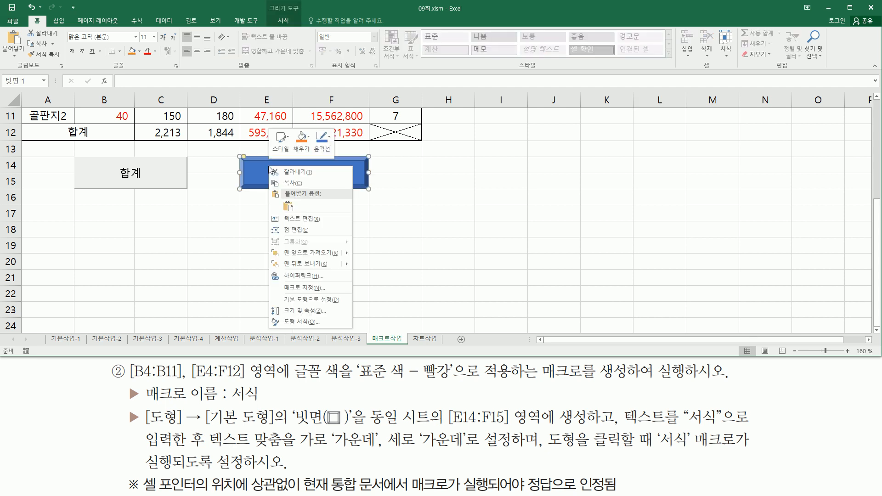
left_click(302, 218)
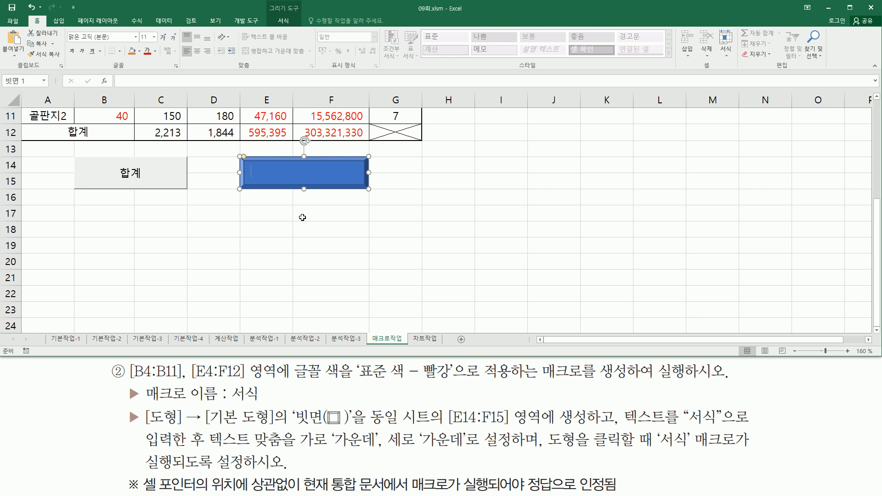
type("서식")
left_click(322, 215)
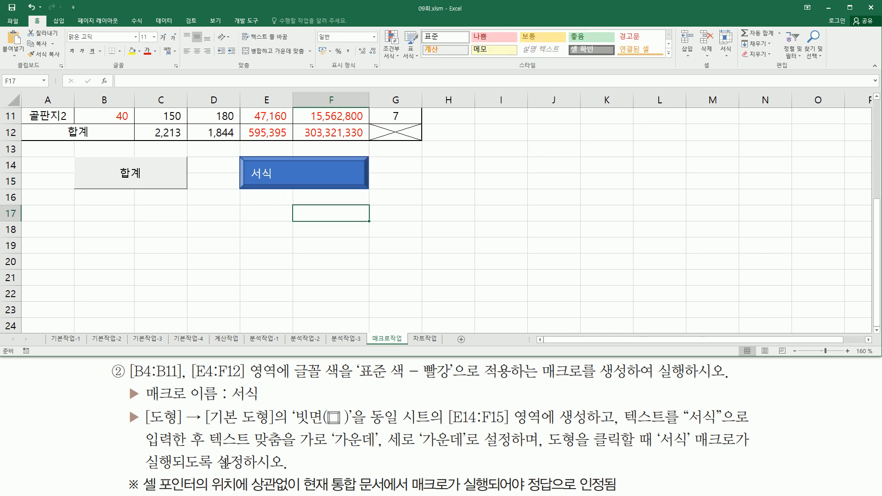
Center the bevel shape's 서식 text both horizontally and vertically.
left_click_drag(676, 419, 753, 419)
mouse_move(135, 450)
left_mouse_down()
mouse_move(220, 441)
mouse_move(473, 451)
left_mouse_up()
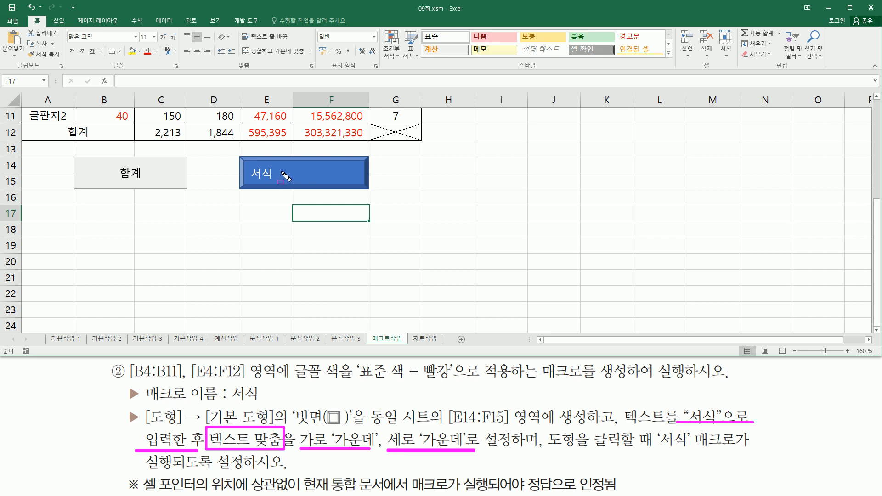
key("Escape")
right_click(276, 162)
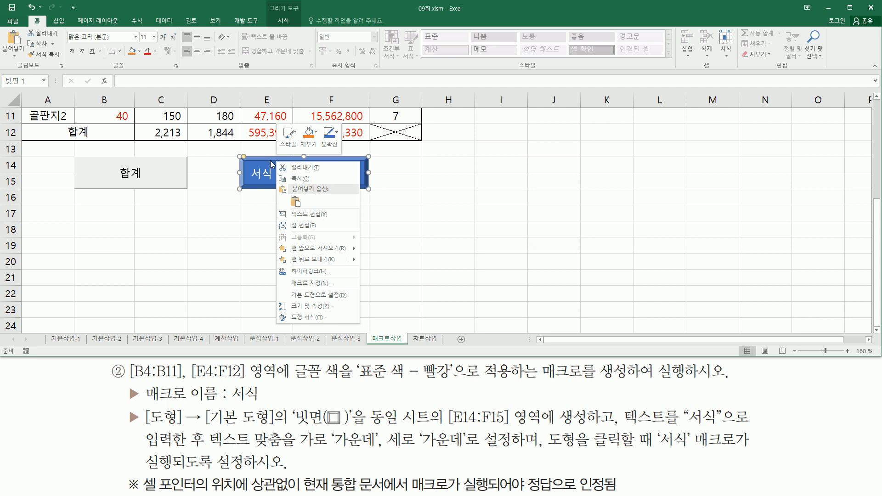
key("Escape")
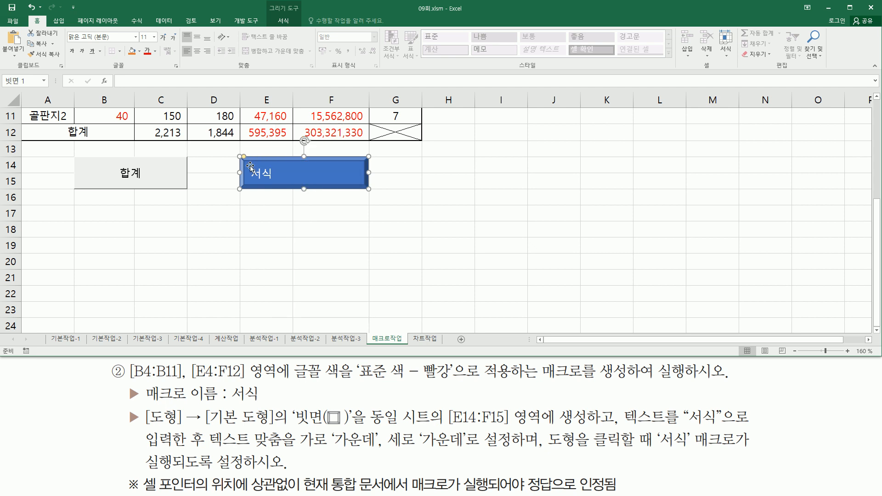
key("ctrl+2")
left_click_drag(30, 14, 44, 29)
left_click_drag(192, 28, 202, 61)
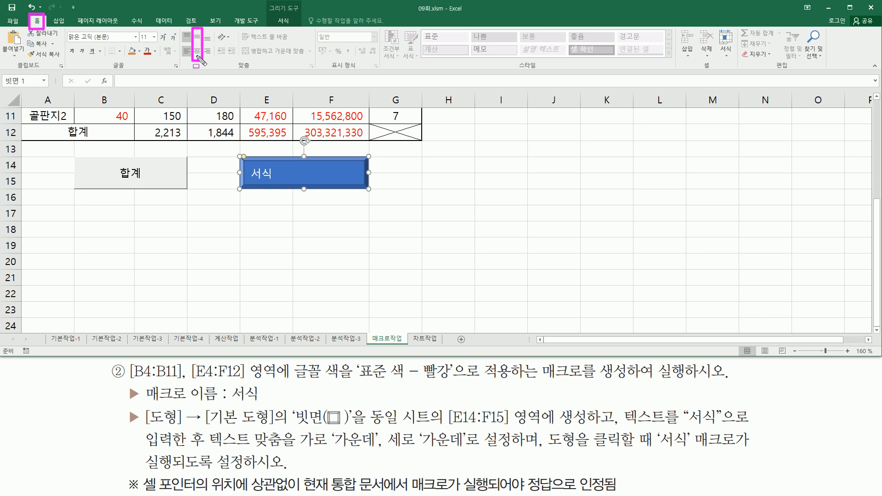
key("Escape")
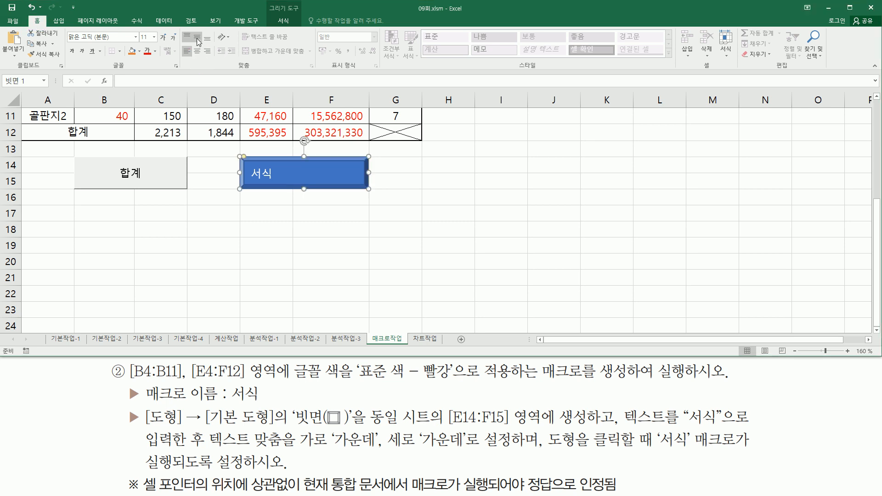
left_click(198, 40)
left_click(199, 51)
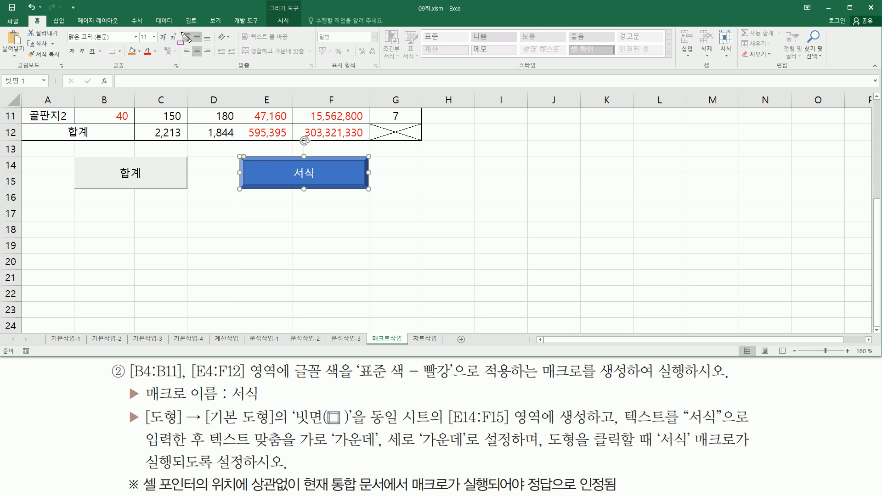
mouse_move(177, 24)
left_mouse_down()
mouse_move(197, 62)
mouse_move(215, 63)
left_mouse_up()
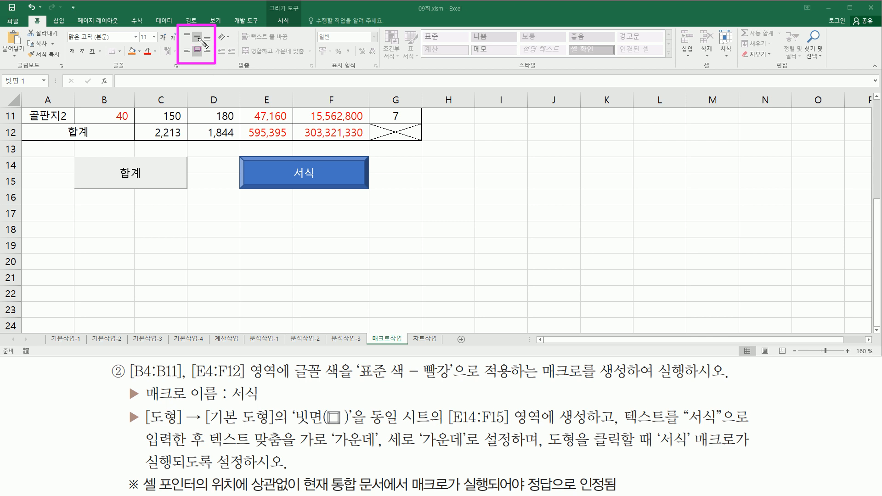
left_click_drag(191, 31, 202, 58)
key("Escape")
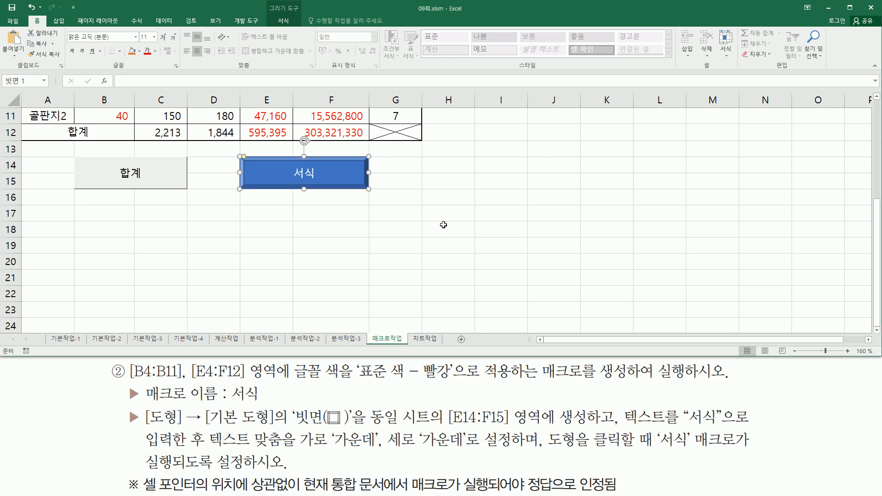
Deselect the bevel shape and clear the totals in C12:F12 to prepare for testing the macros.
scroll(423, 240, "up", 4)
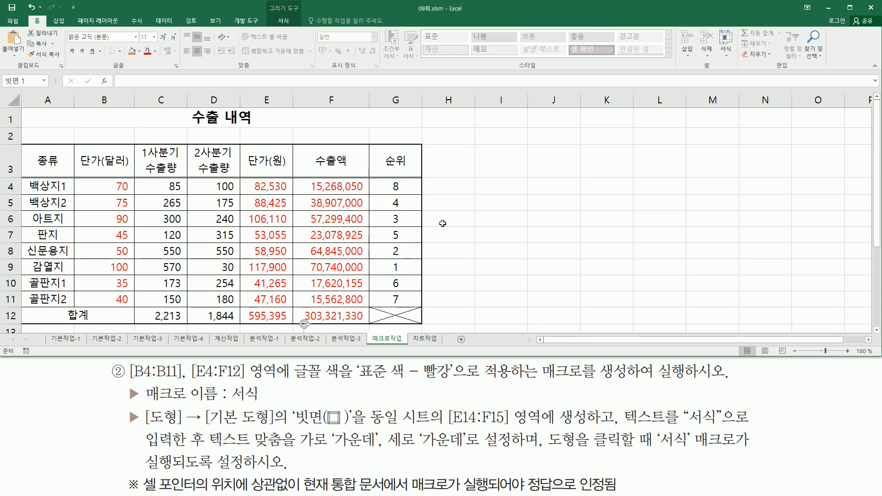
left_click(479, 216)
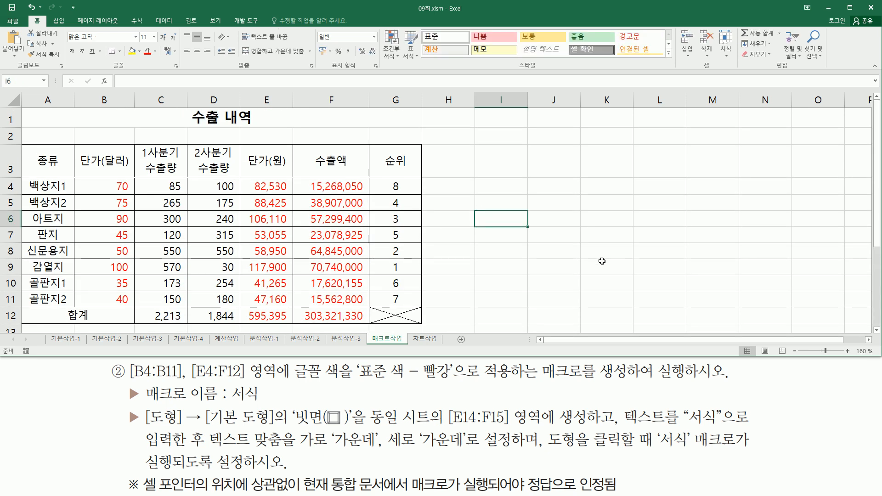
mouse_move(140, 471)
left_mouse_down()
mouse_move(146, 489)
mouse_move(623, 491)
left_mouse_up()
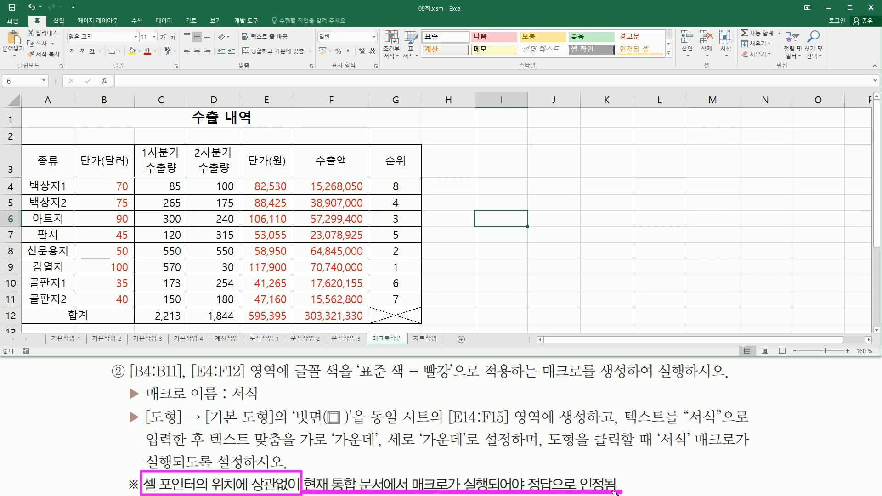
key("Escape")
left_click_drag(168, 320, 329, 318)
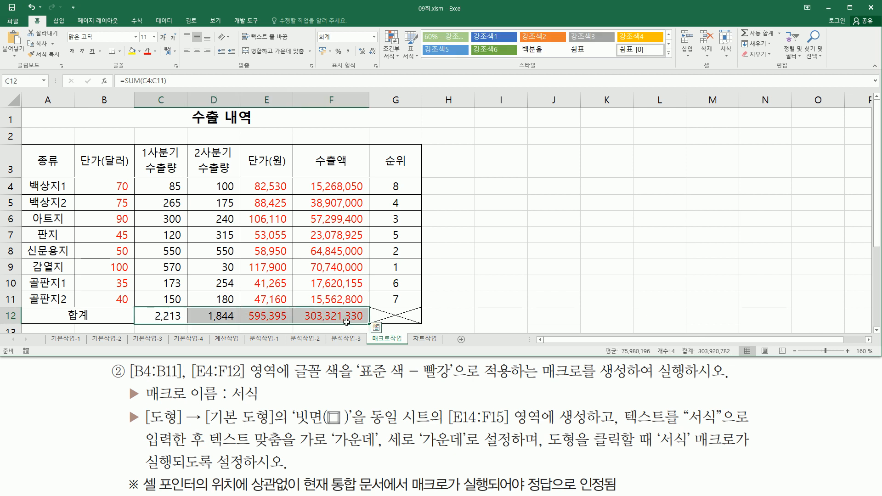
key("Delete")
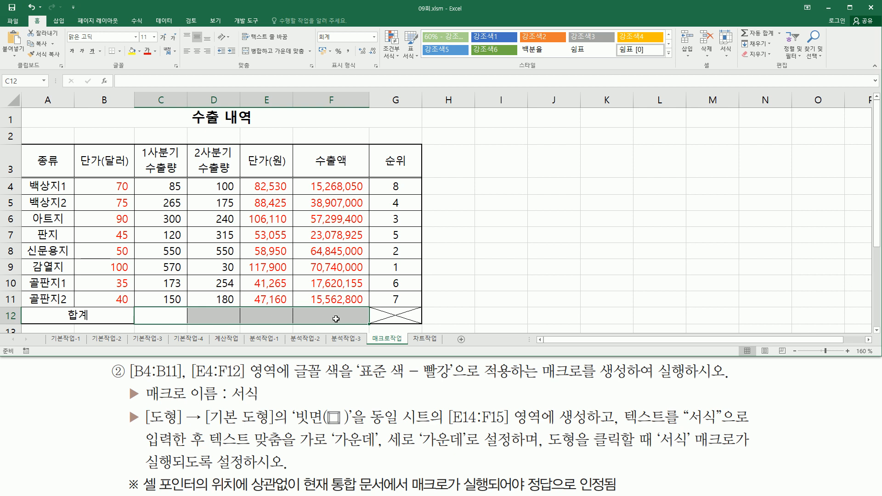
Reset the font color of B4:B11 and E4:F12 to black (검정, 텍스트 1) and deselect the ranges.
left_click_drag(124, 188, 120, 297)
left_click_drag(264, 182, 340, 317)
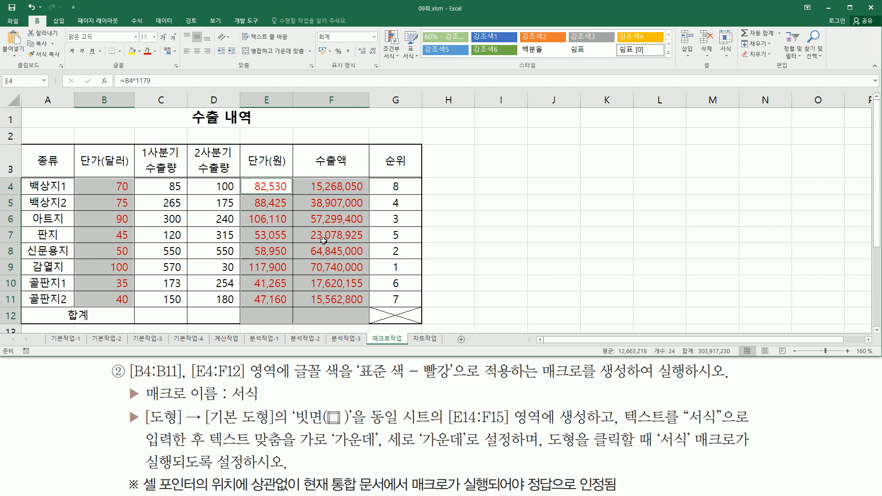
left_click(155, 51)
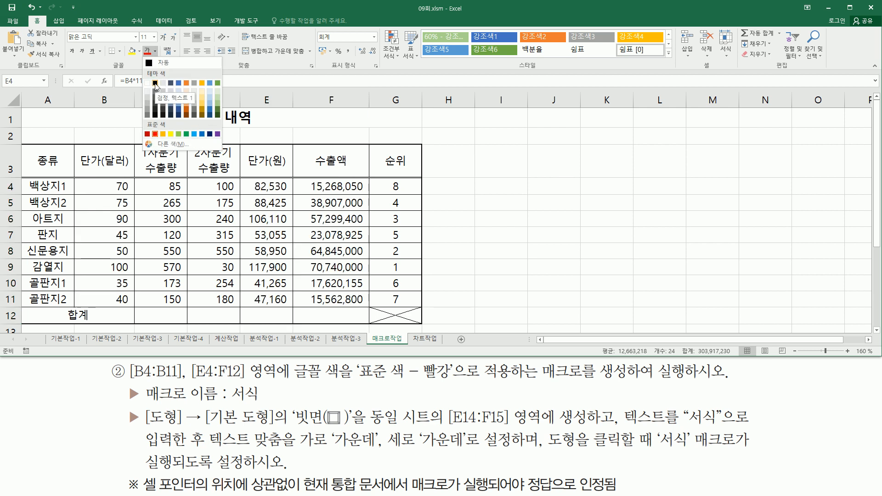
left_click(155, 83)
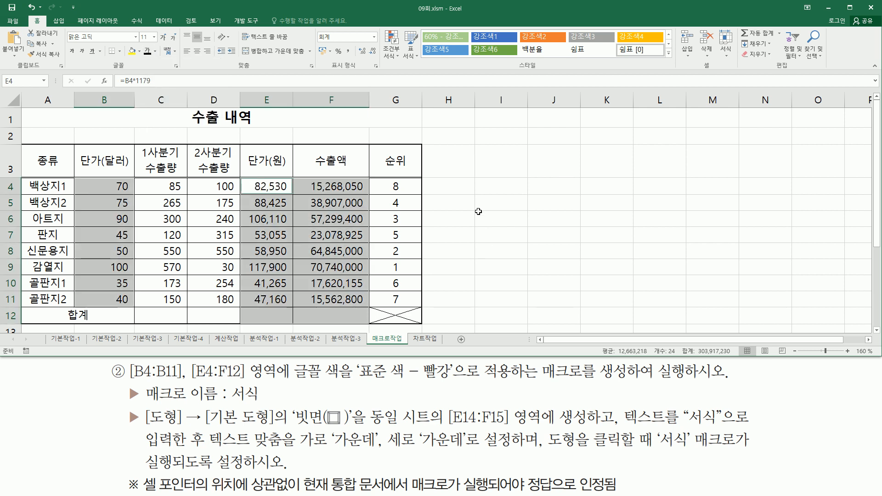
left_click(478, 212)
scroll(473, 234, "down", 3)
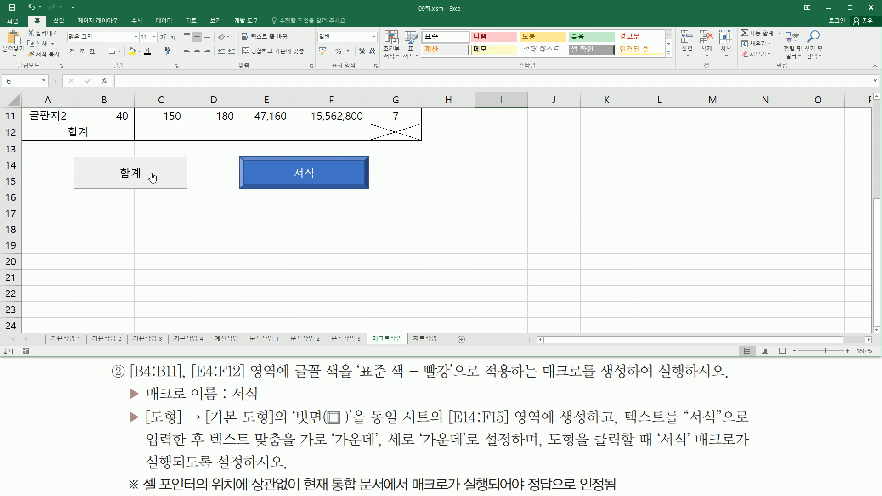
left_click(162, 204)
left_click(220, 247)
left_click(367, 271)
left_click(459, 220)
left_click(223, 246)
left_click(247, 303)
left_click(371, 267)
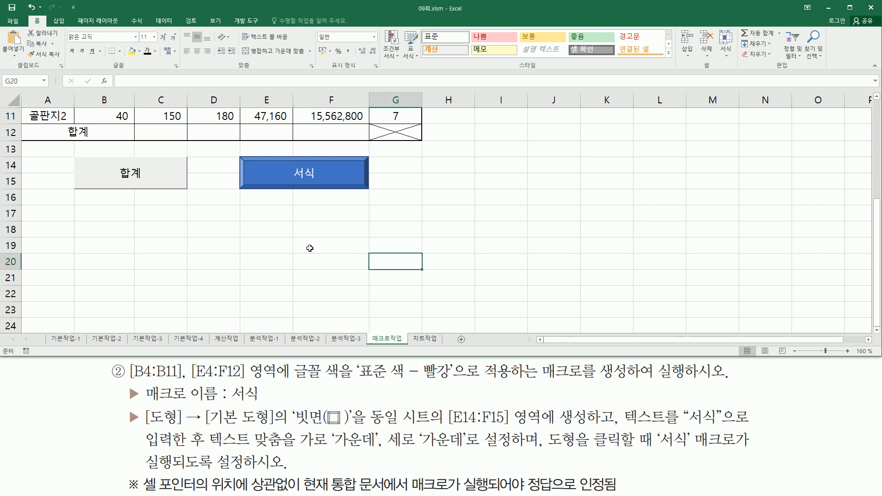
Run the 합계 macro from its form button and check the totals in C12:F12.
left_click(133, 177)
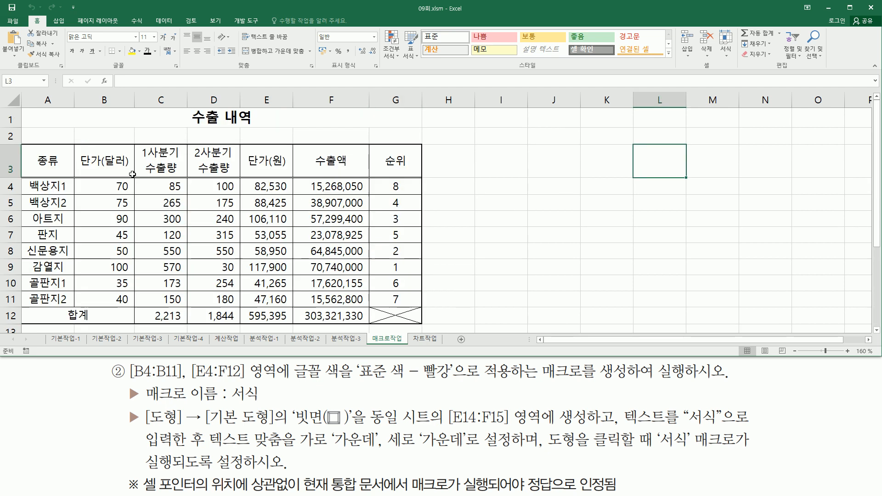
left_click_drag(139, 307, 371, 324)
key("Escape")
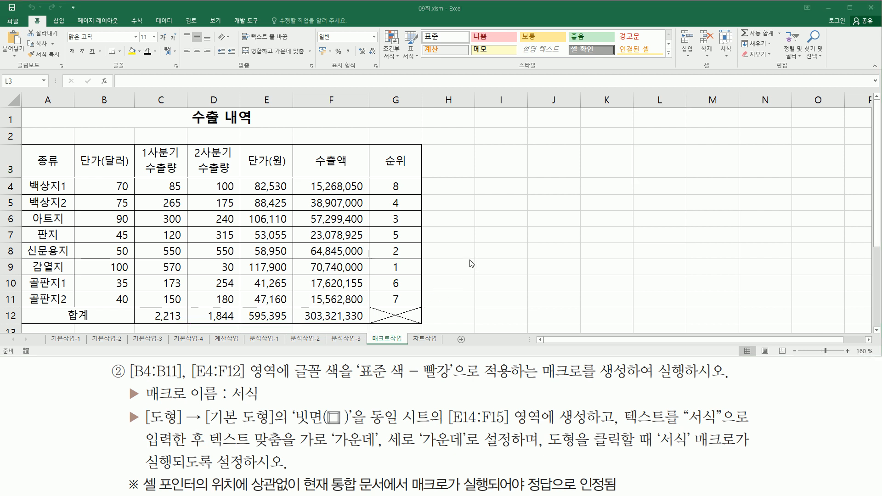
left_click(506, 273)
left_click(368, 272)
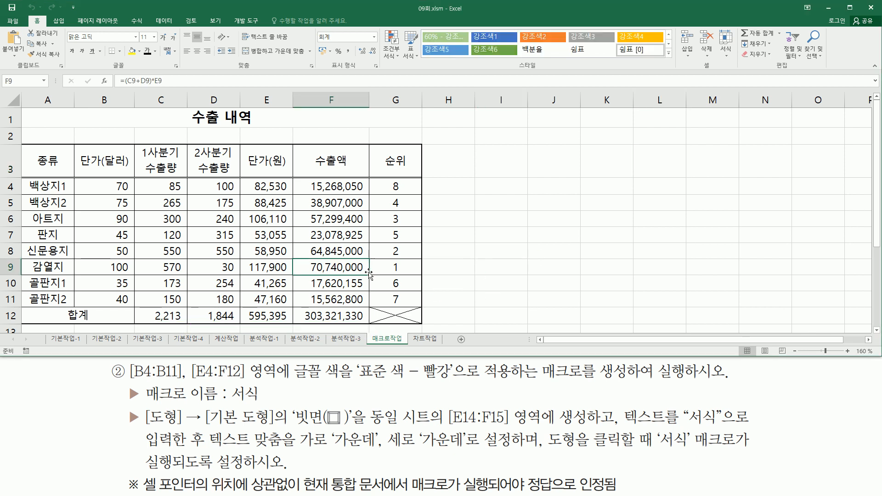
Select cell D12, run the 서식 macro from the bevel shape, and check the font color in B4:B11 and E4:F12.
scroll(369, 272, "down", 3)
left_click(472, 258)
left_click(331, 278)
left_click(190, 133)
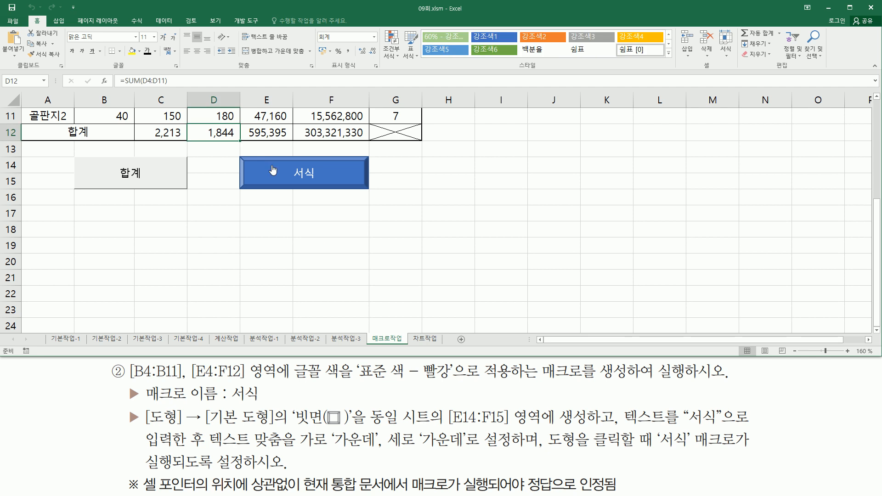
left_click(281, 175)
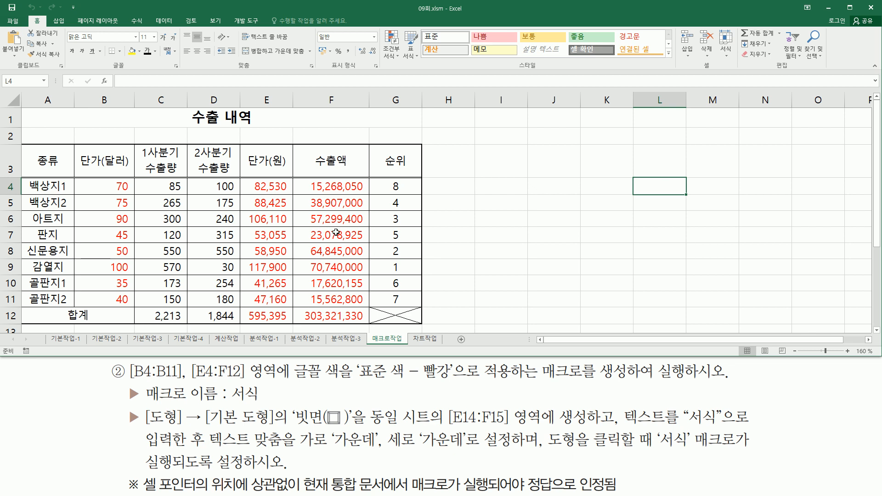
left_click(482, 224)
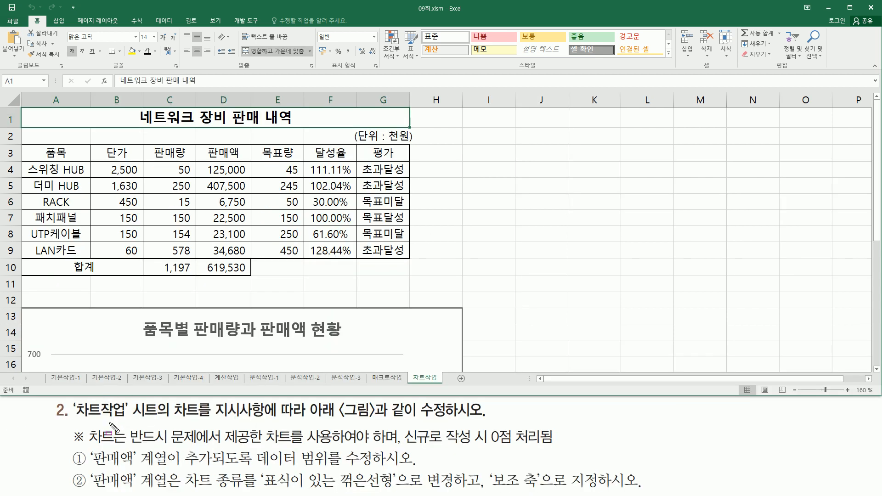
Examine the 차트작업 instructions, the target chart picture and the 네트워크 장비 판매 내역 table.
mouse_move(73, 420)
left_mouse_down()
mouse_move(125, 420)
mouse_move(127, 404)
mouse_move(479, 421)
left_mouse_up()
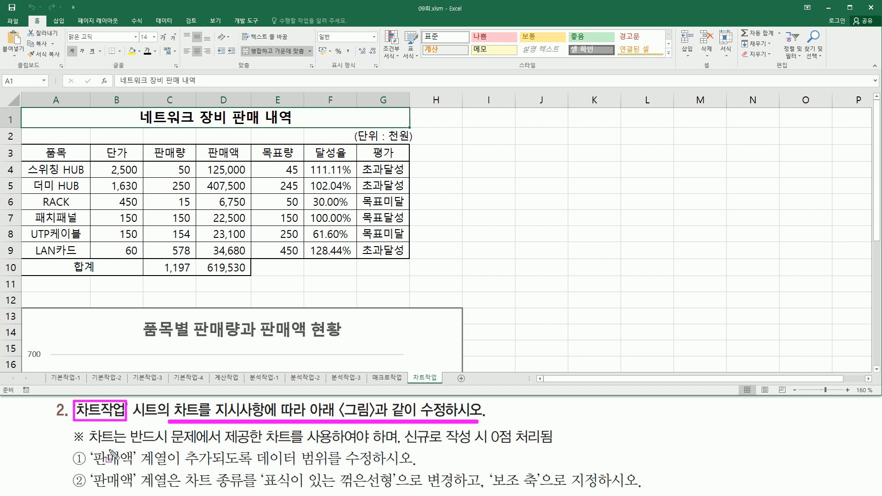
left_click_drag(89, 445, 334, 445)
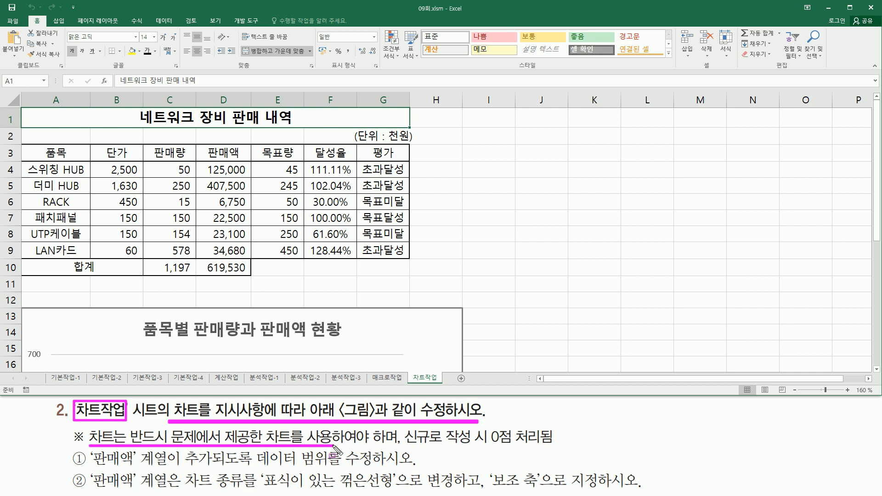
mouse_move(397, 444)
left_mouse_down()
mouse_move(593, 444)
mouse_move(557, 427)
left_mouse_up()
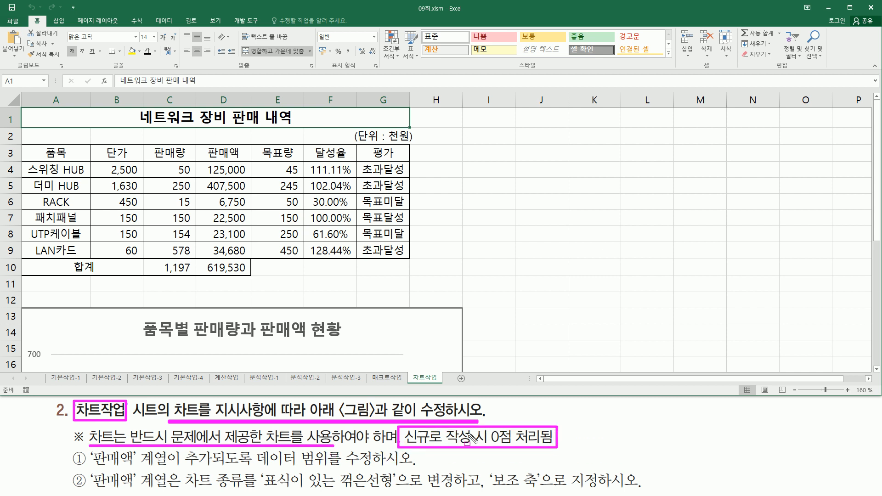
key("Escape")
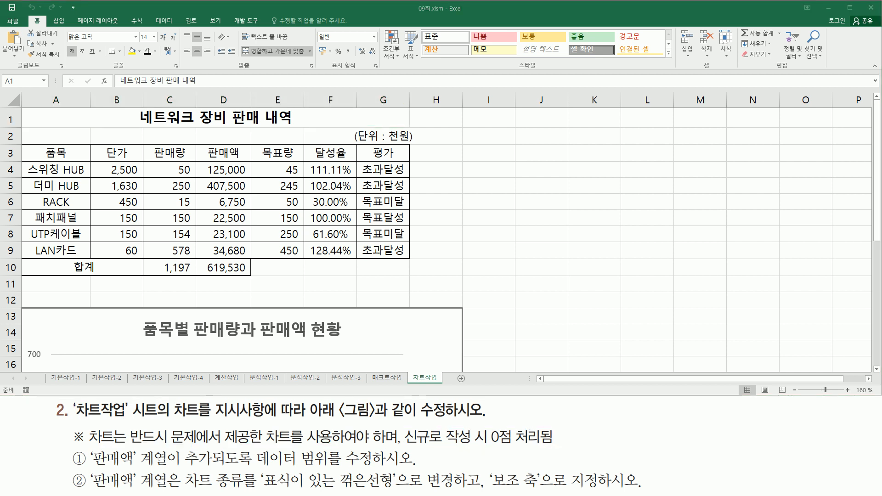
key("Right")
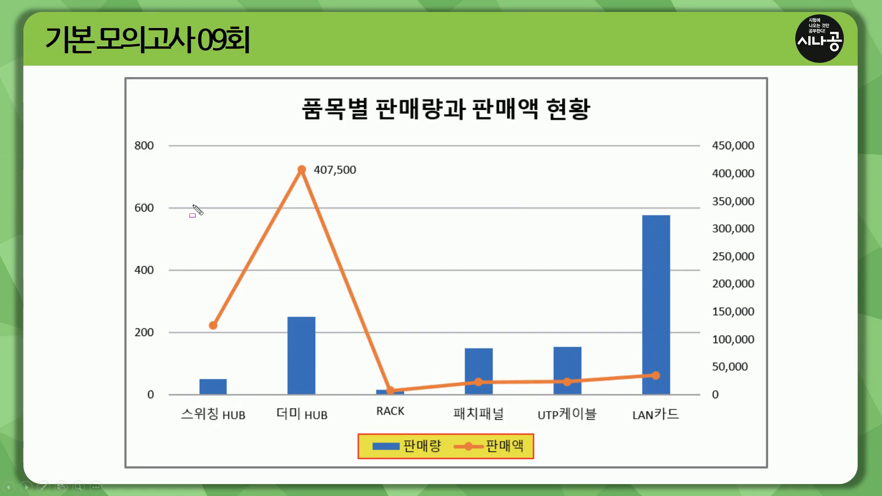
key("ctrl+p")
mouse_move(125, 73)
left_mouse_down()
mouse_move(675, 375)
mouse_move(771, 469)
left_mouse_up()
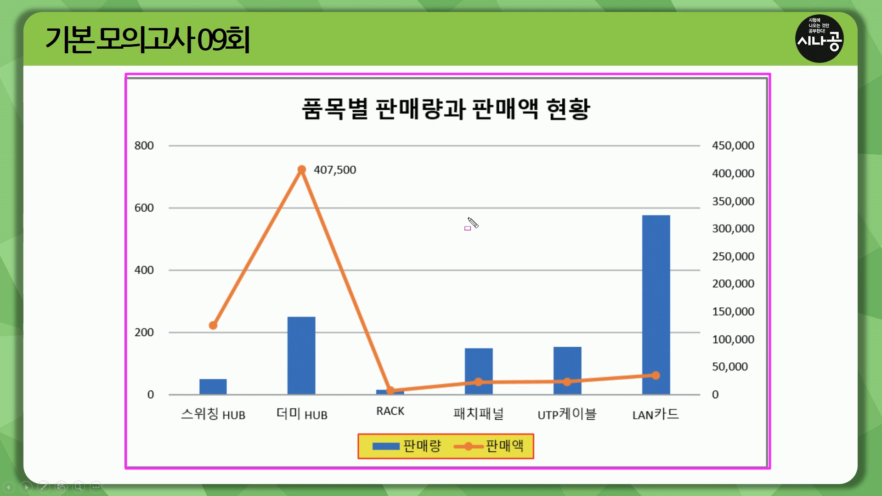
key("e")
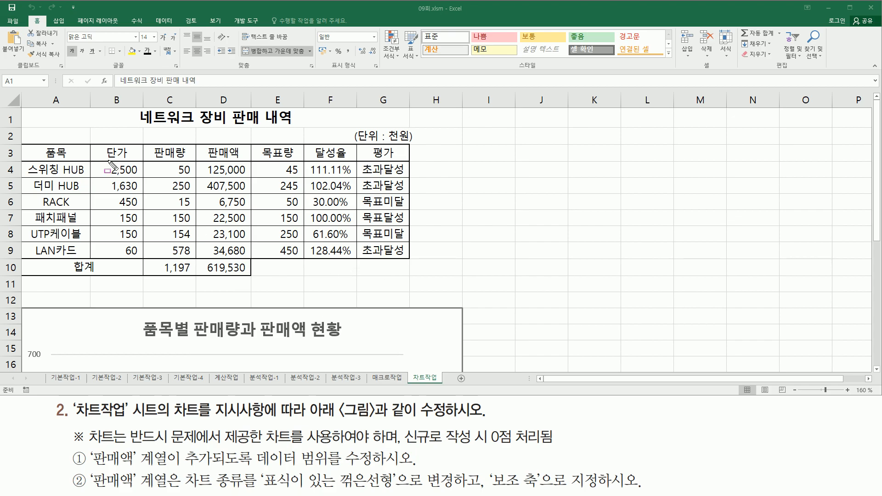
mouse_move(24, 107)
left_mouse_down()
mouse_move(183, 224)
mouse_move(385, 246)
mouse_move(417, 272)
left_mouse_up()
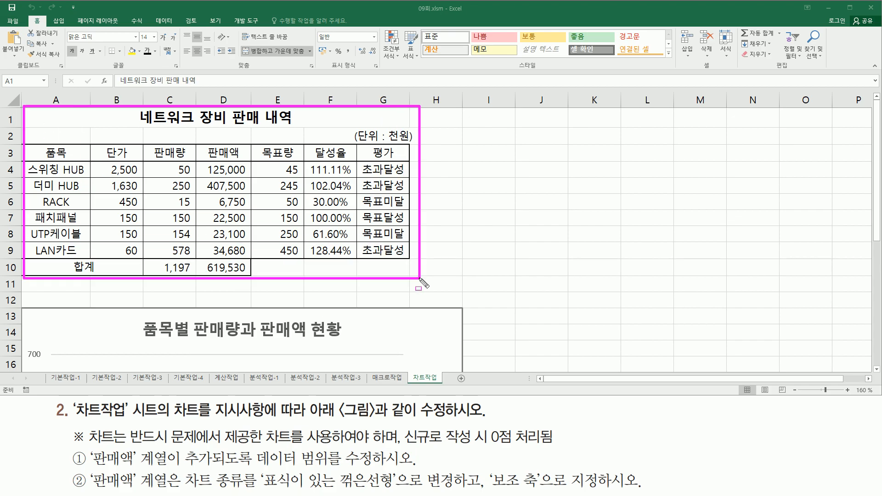
Examine the existing chart's item axis and legend against instruction ① about adding the 판매액 series.
left_click(539, 265)
scroll(539, 266, "down", 3)
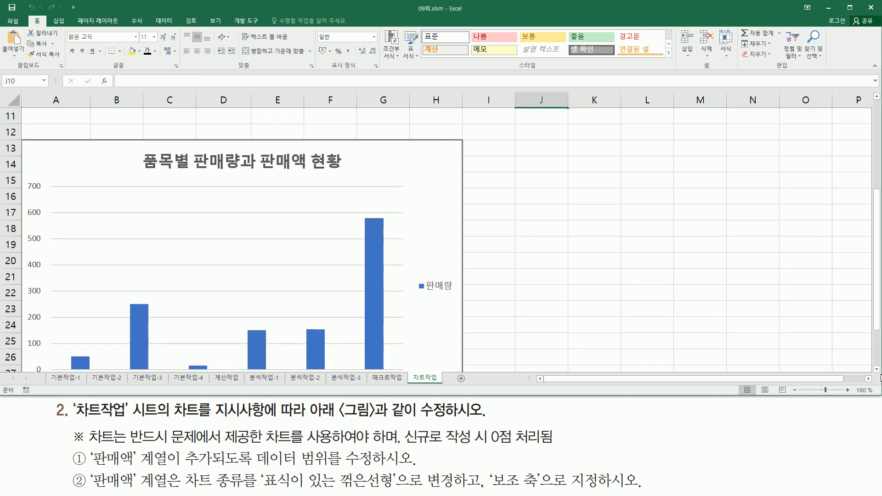
scroll(877, 373, "down", 3)
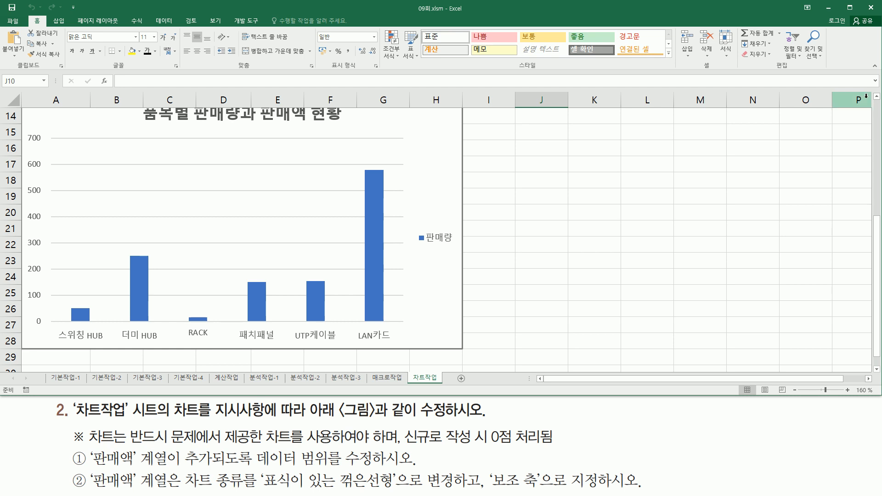
left_click(877, 97)
left_click(876, 97)
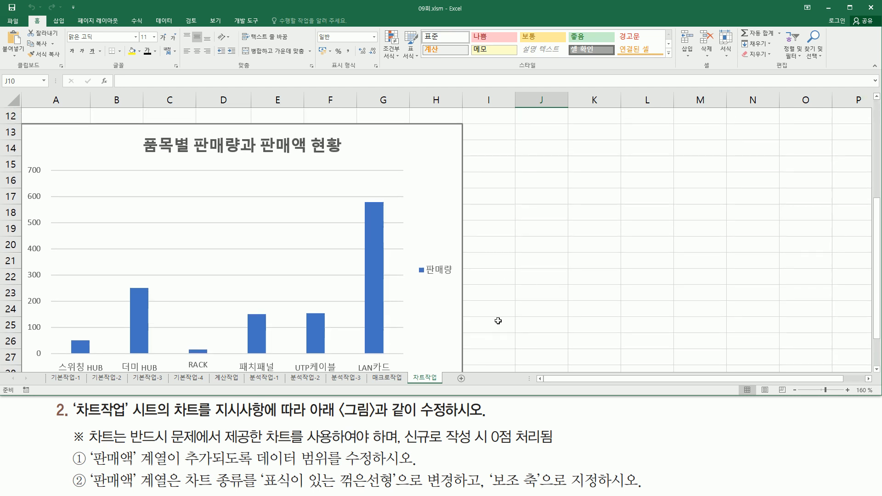
mouse_move(87, 448)
left_mouse_down()
mouse_move(176, 473)
mouse_move(415, 469)
left_mouse_up()
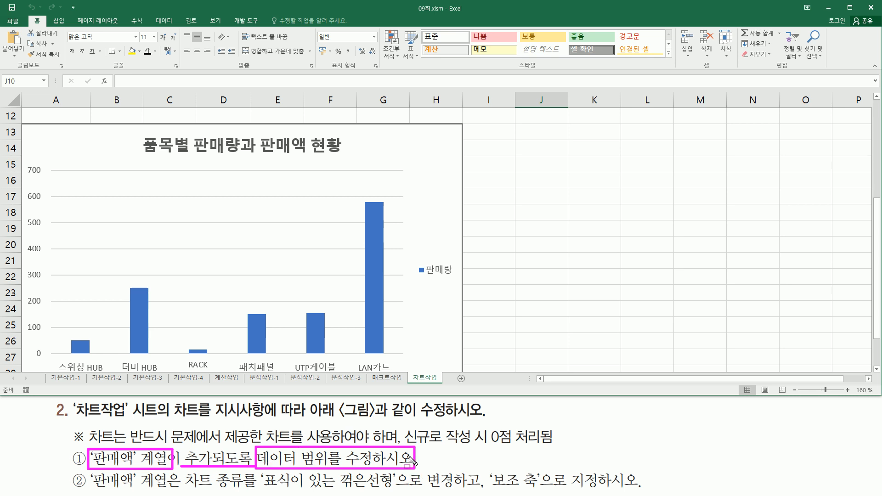
mouse_move(51, 357)
left_mouse_down()
mouse_move(69, 371)
mouse_move(404, 371)
left_mouse_up()
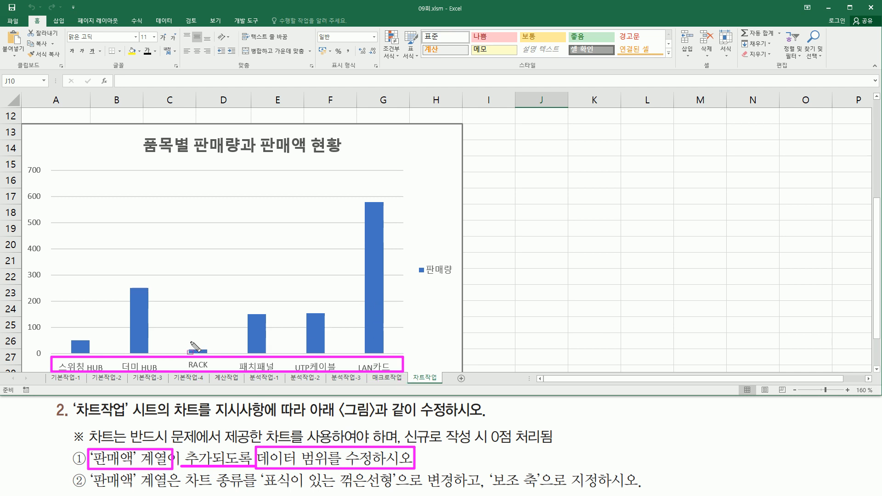
left_click_drag(414, 259, 457, 283)
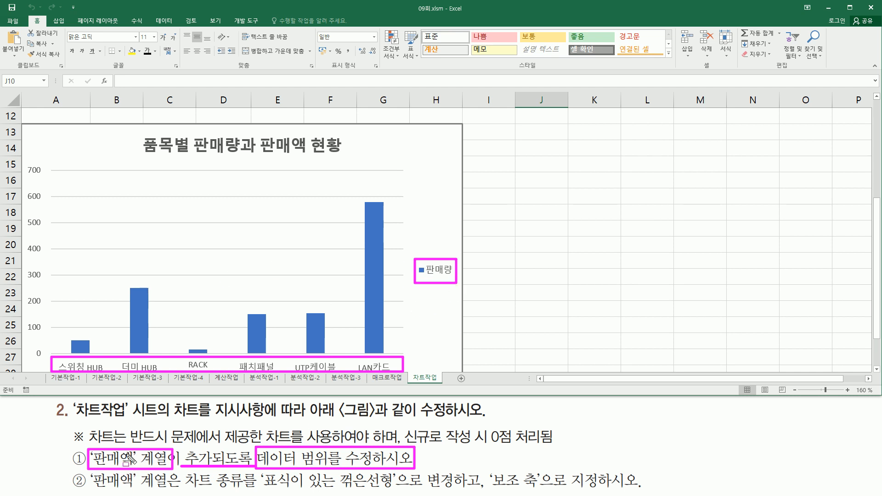
key("Escape")
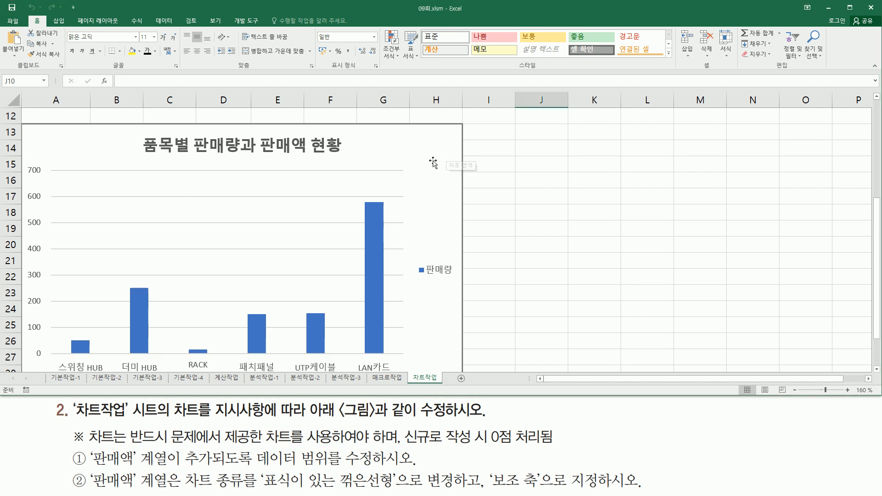
Select the chart and compare its source ranges in the 품목 and 판매량 columns with the 판매액 column.
left_click(433, 140)
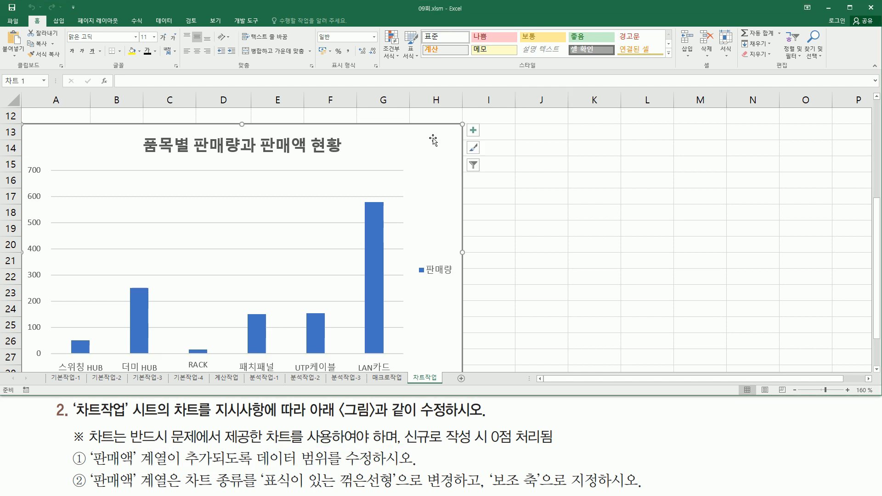
scroll(264, 212, "up", 4)
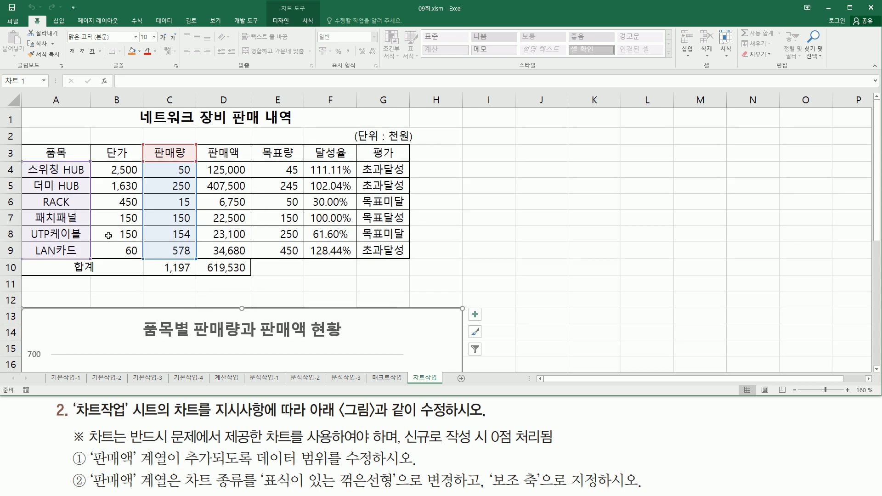
left_click_drag(45, 181, 90, 262)
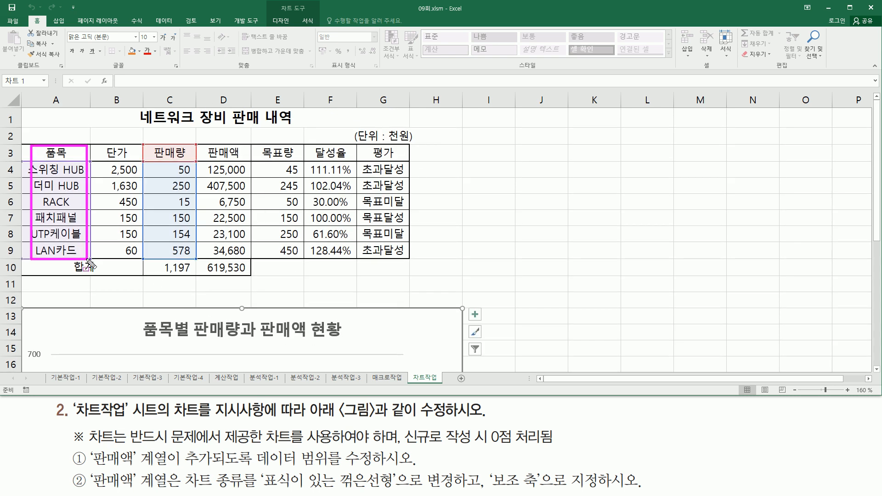
mouse_move(159, 147)
left_mouse_down()
mouse_move(172, 151)
mouse_move(196, 260)
left_mouse_up()
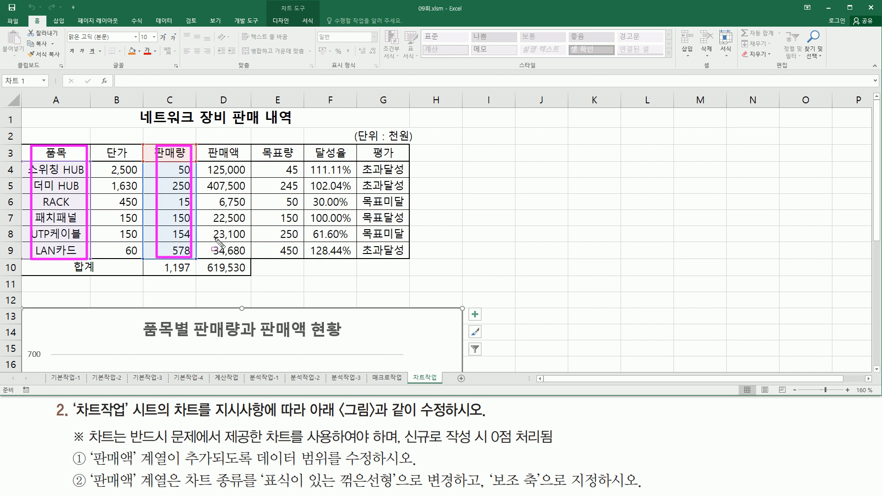
left_click_drag(209, 142, 250, 257)
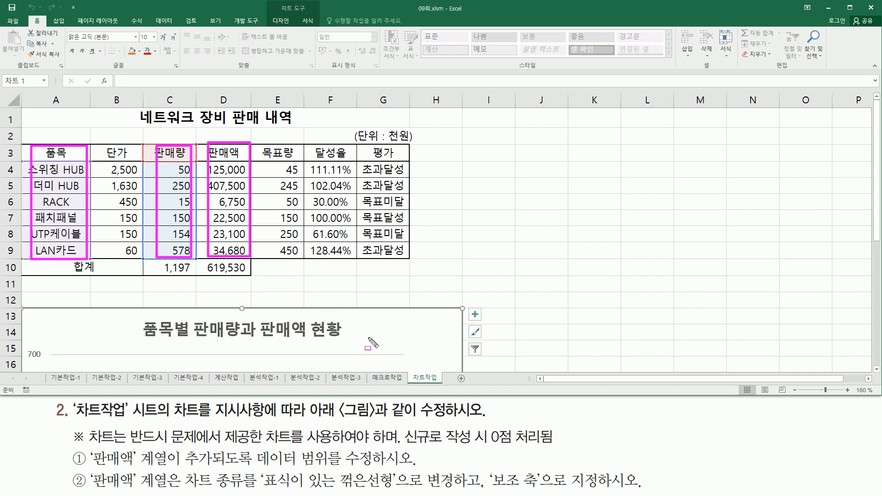
Add the 판매액 series to the chart by copying D3:D9 and pasting it into the chart area.
key("Escape")
left_click(234, 153)
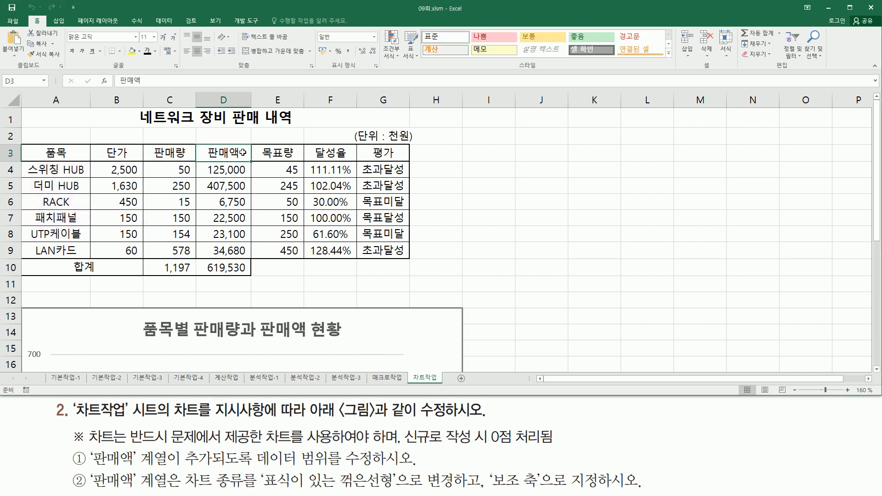
left_click_drag(234, 153, 229, 250)
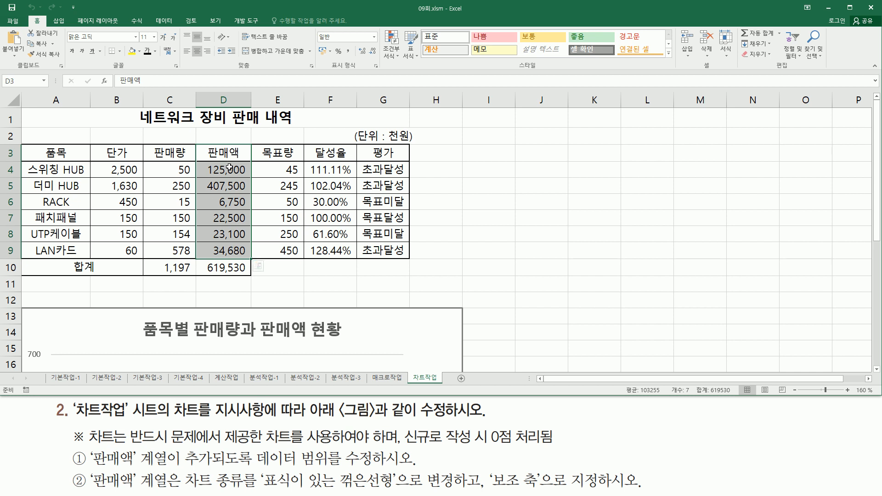
key("ctrl+c")
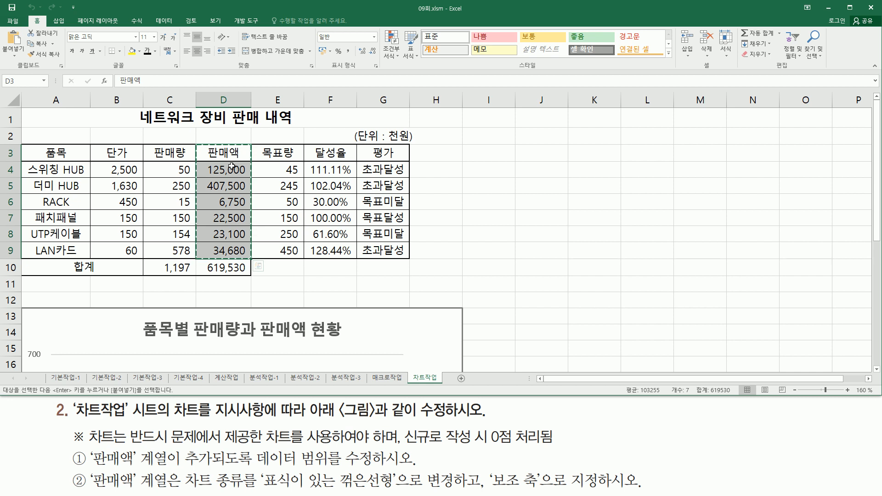
left_click(436, 326)
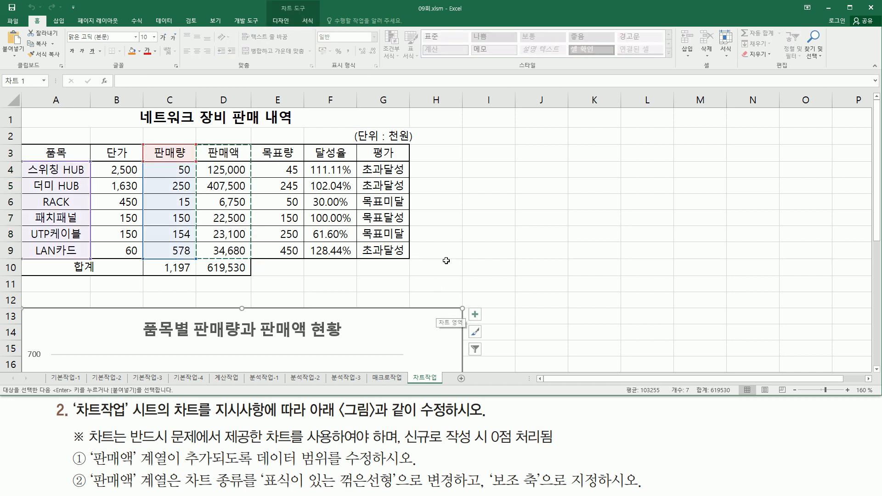
key("ctrl+v")
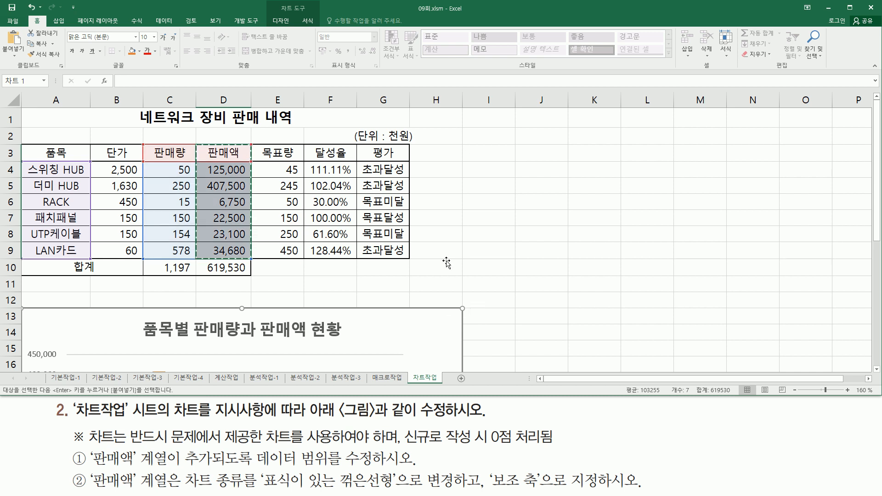
Examine the chart's legend and columns for the added 판매액 series.
scroll(446, 260, "down", 3)
scroll(485, 256, "down", 3)
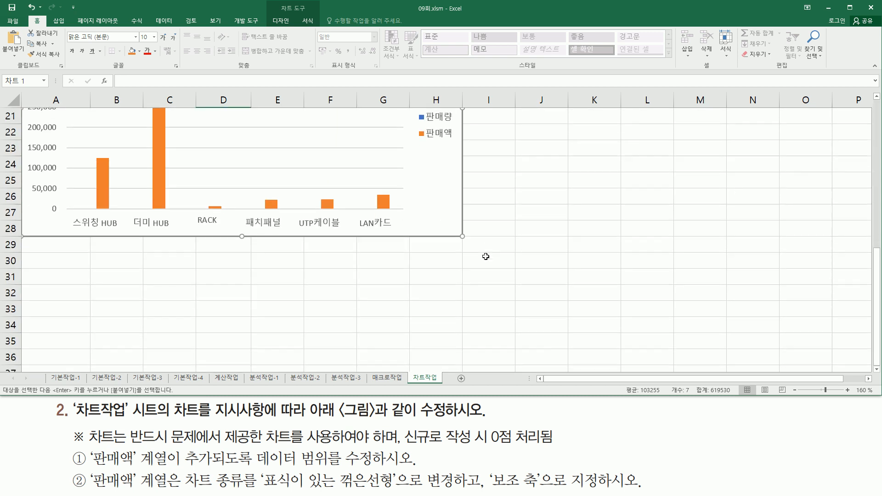
scroll(474, 187, "up", 3)
key("ctrl+2")
left_click_drag(415, 261, 457, 307)
key("Escape")
left_click(877, 369)
left_click(877, 369)
left_click(876, 369)
left_click(876, 370)
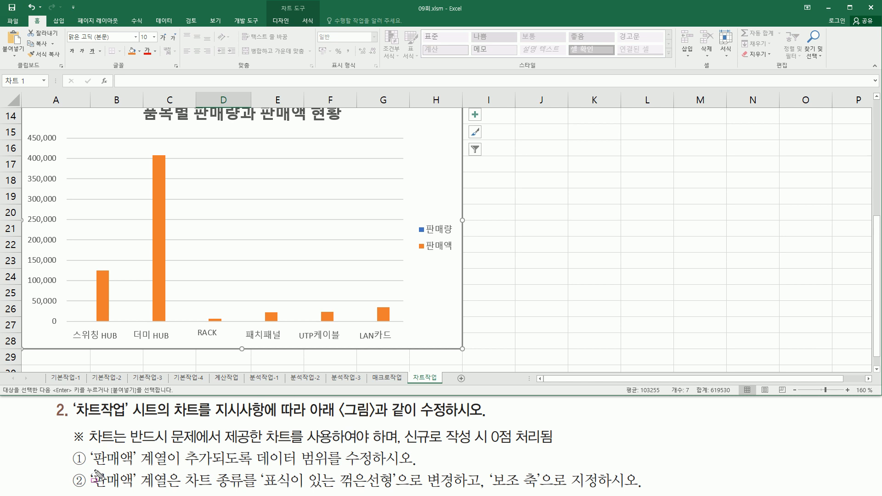
Change the chart type of the 판매액 series to 표식이 있는 꺾은선형, following instruction ②.
mouse_move(88, 467)
left_mouse_down()
mouse_move(103, 486)
mouse_move(170, 493)
left_mouse_up()
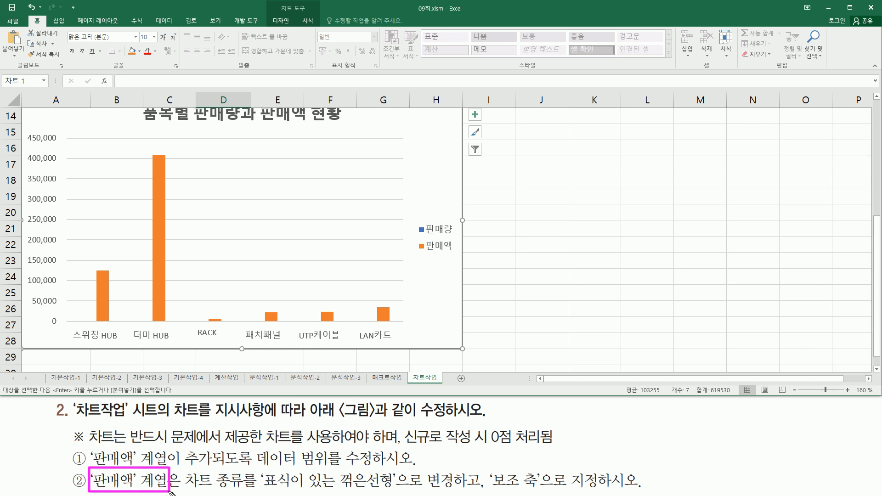
left_click_drag(416, 252, 456, 254)
mouse_move(183, 466)
left_mouse_down()
mouse_move(255, 488)
mouse_move(397, 486)
left_mouse_up()
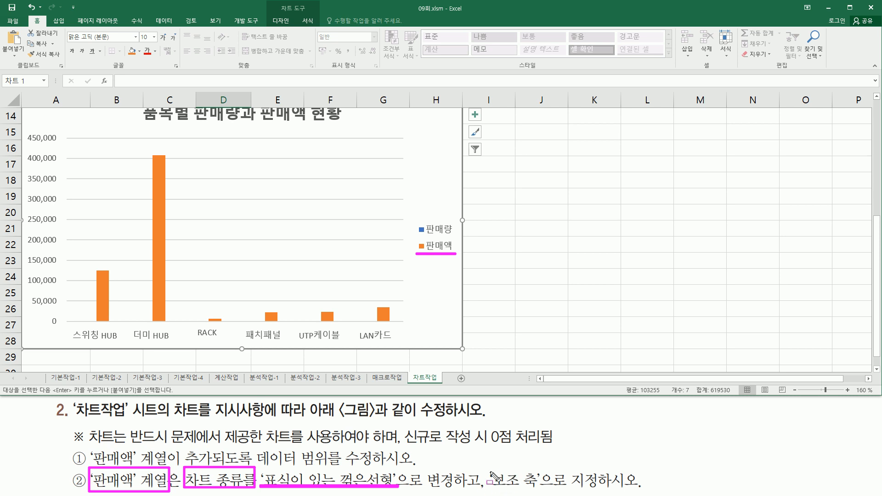
left_click_drag(490, 469, 541, 492)
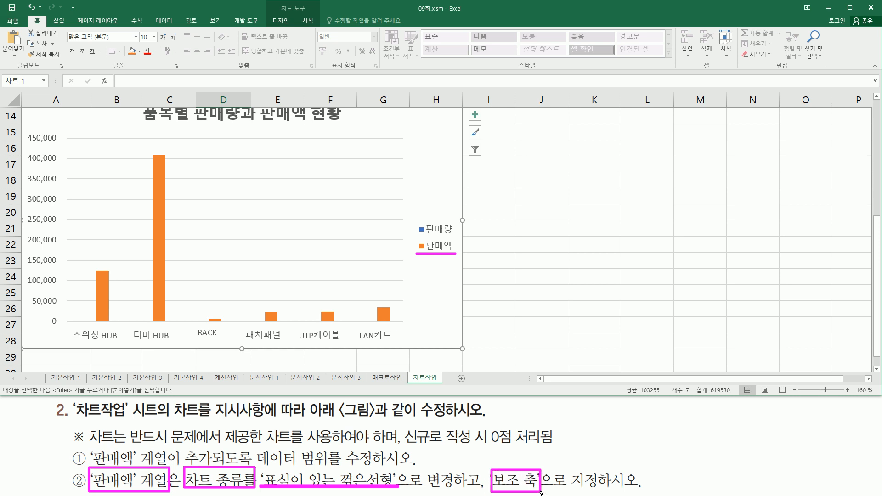
key("Escape")
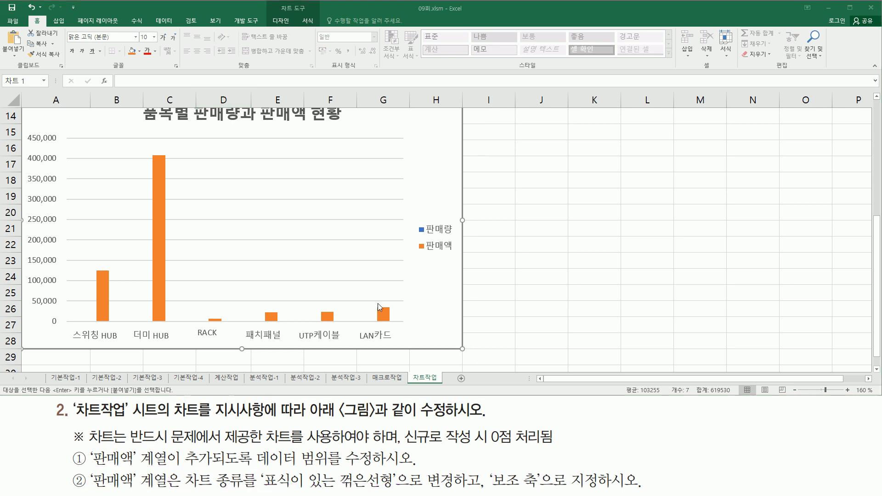
left_click(161, 164)
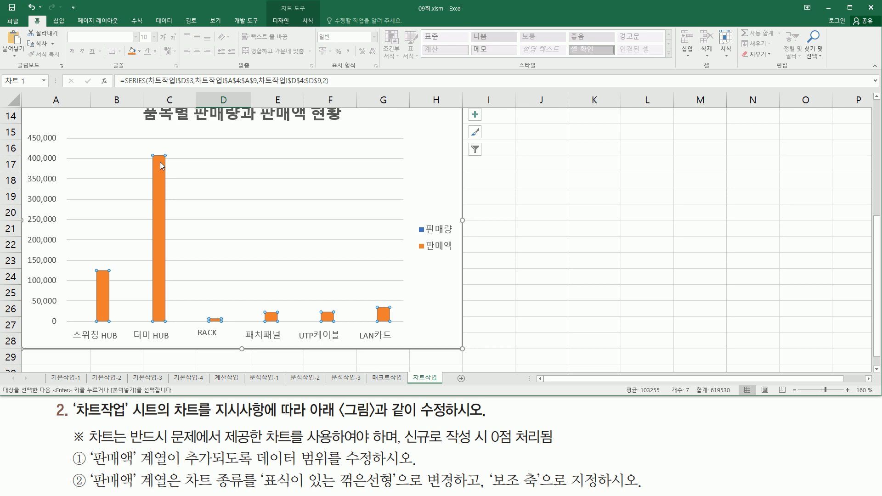
right_click(161, 164)
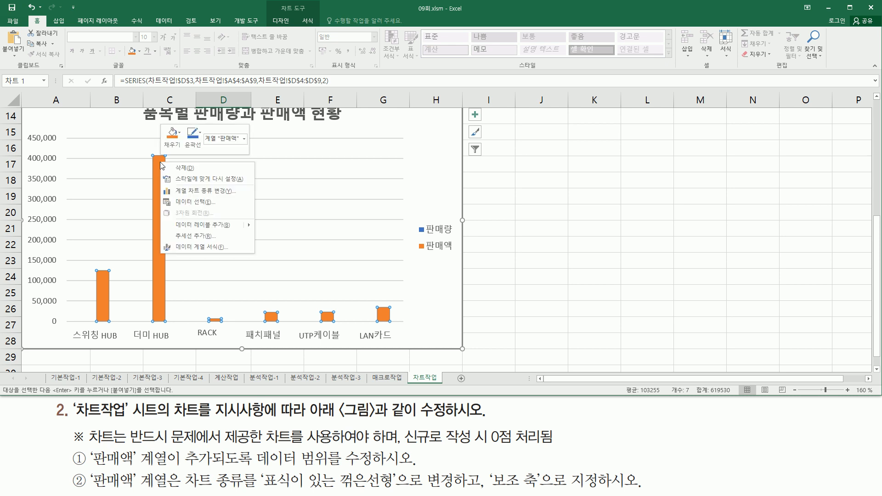
left_click(192, 194)
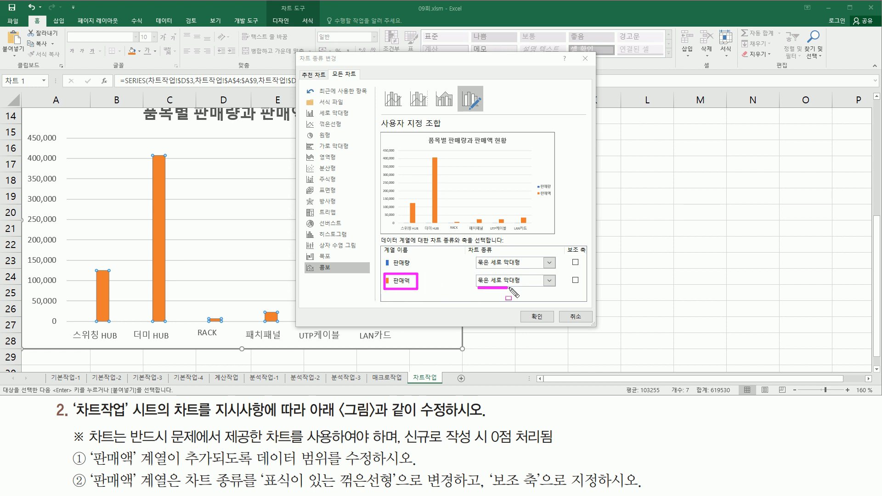
left_click(530, 281)
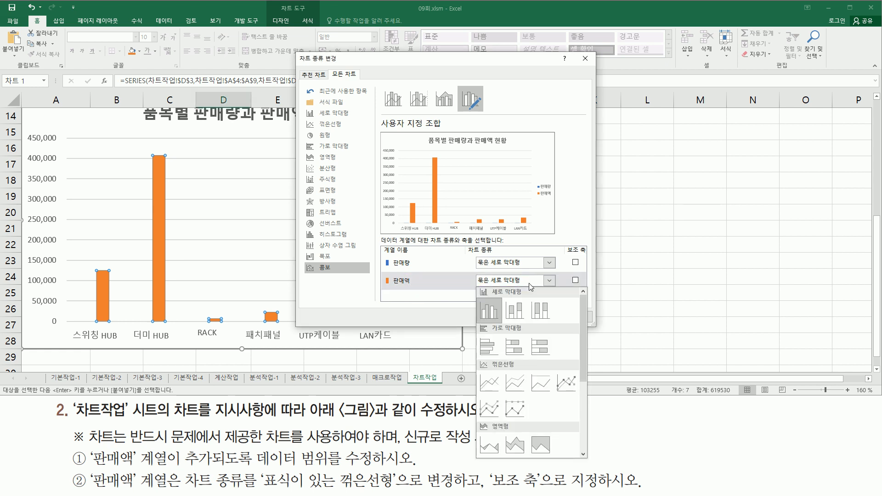
left_click(566, 381)
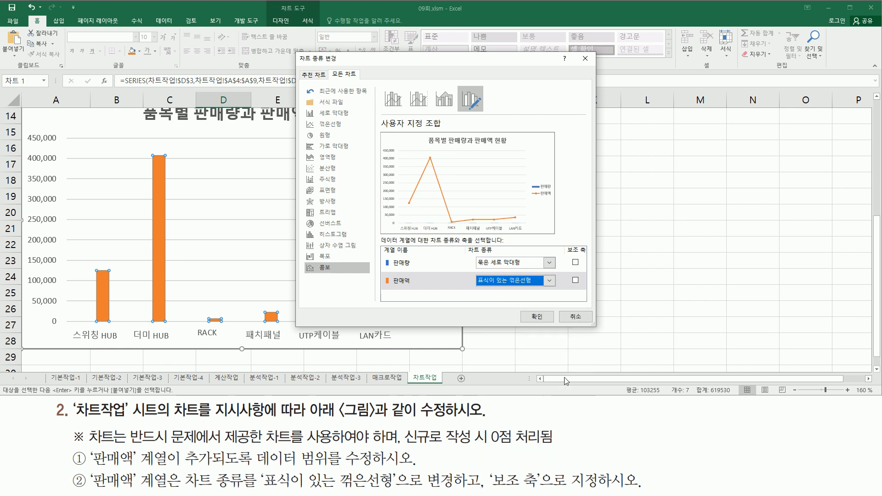
Assign the 판매액 series to the secondary axis (보조 축) and apply the combo chart settings.
key("ctrl+2")
left_click_drag(412, 285, 556, 291)
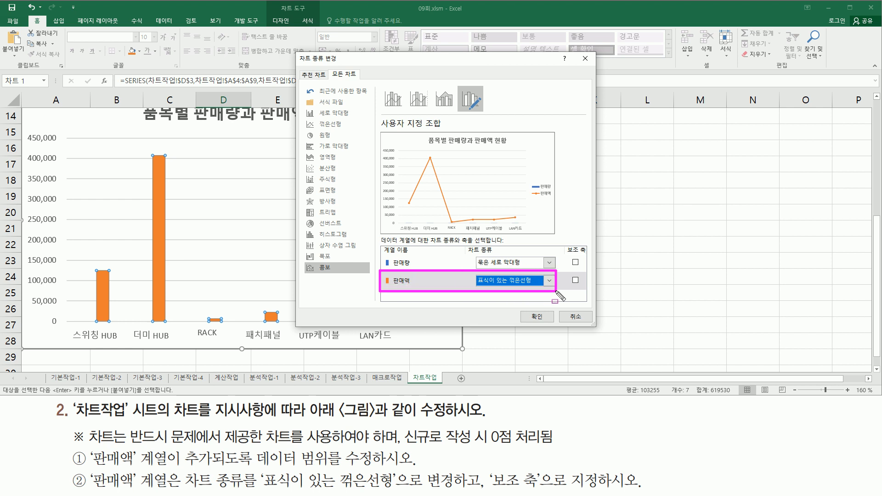
left_click_drag(565, 242, 588, 257)
left_click_drag(568, 283, 587, 292)
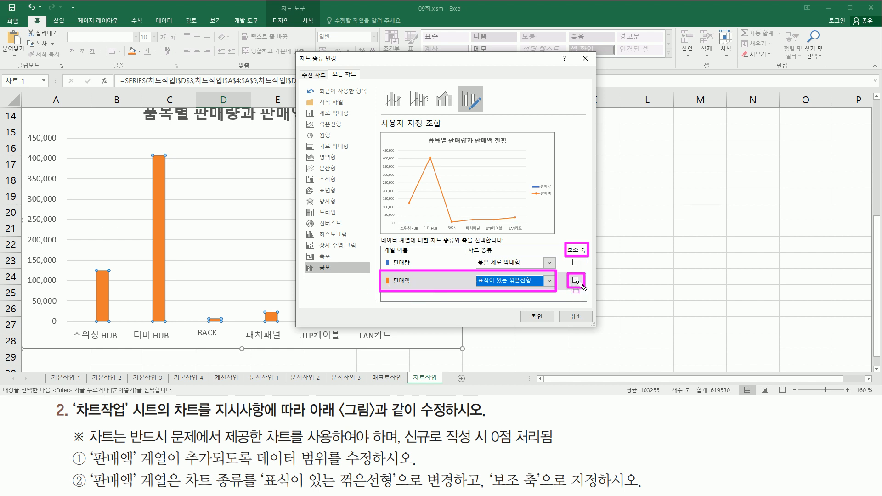
key("Escape")
left_click(575, 281)
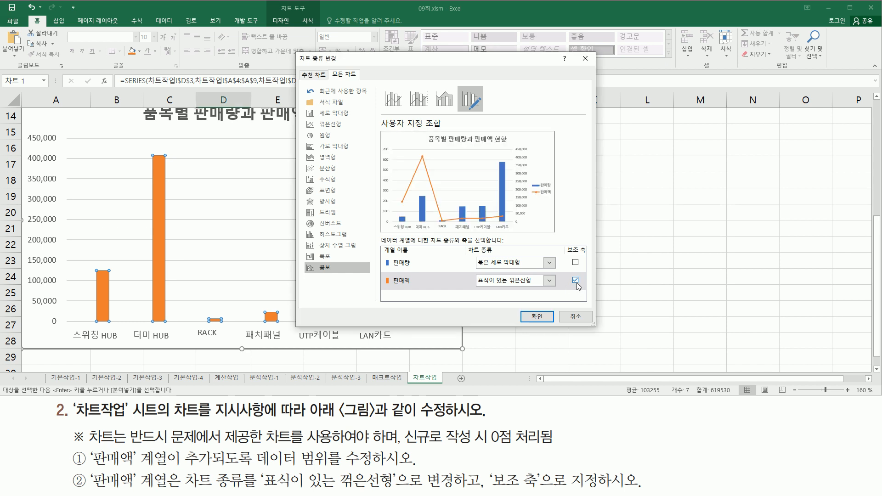
left_click_drag(382, 272, 414, 289)
mouse_move(468, 269)
left_mouse_down()
mouse_move(483, 284)
mouse_move(560, 302)
mouse_move(557, 291)
mouse_move(583, 290)
left_mouse_up()
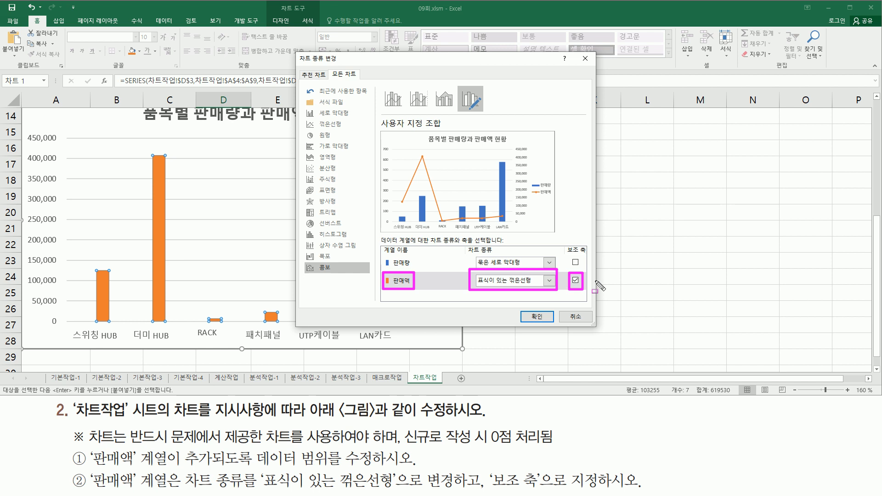
left_click(534, 316)
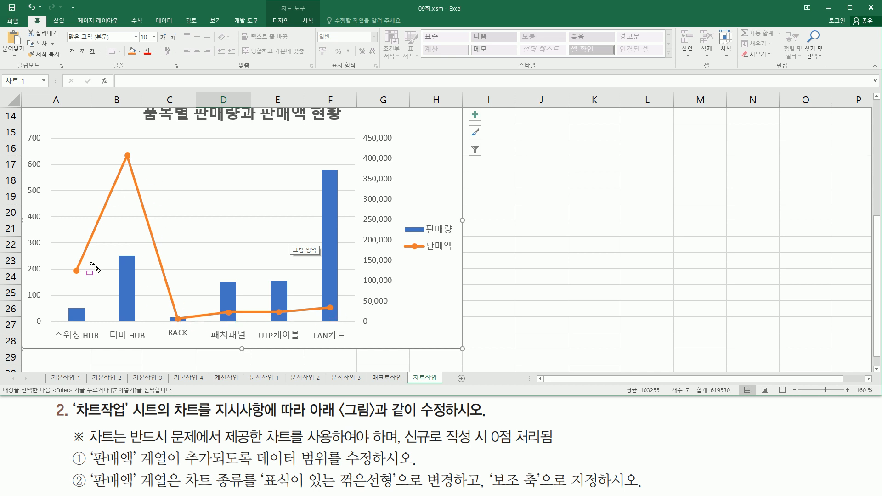
mouse_move(361, 131)
left_mouse_down()
mouse_move(382, 299)
mouse_move(396, 329)
left_mouse_up()
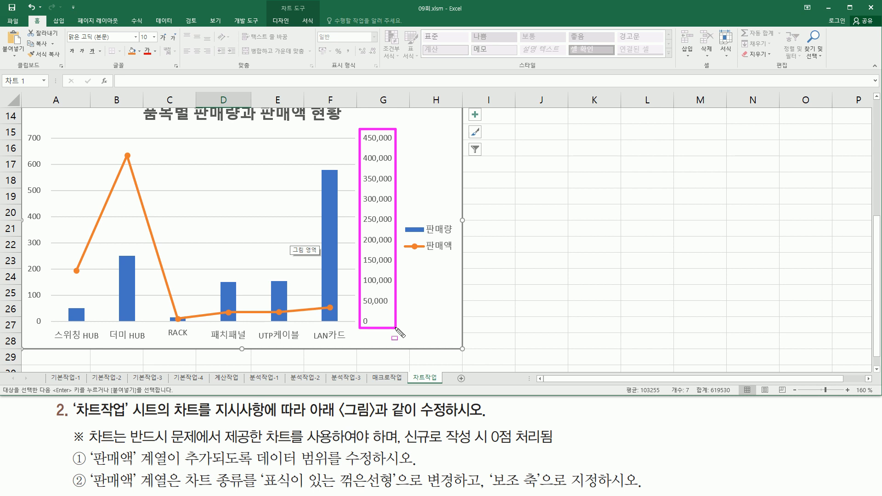
key("Escape")
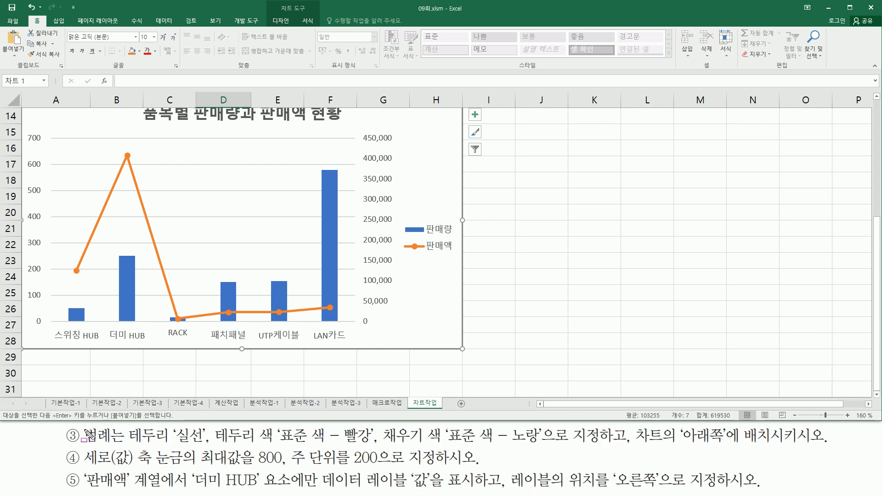
Set the chart legend's position to 아래쪽, following instruction ③.
mouse_move(80, 423)
left_mouse_down()
mouse_move(90, 436)
mouse_move(125, 447)
mouse_move(535, 446)
left_mouse_up()
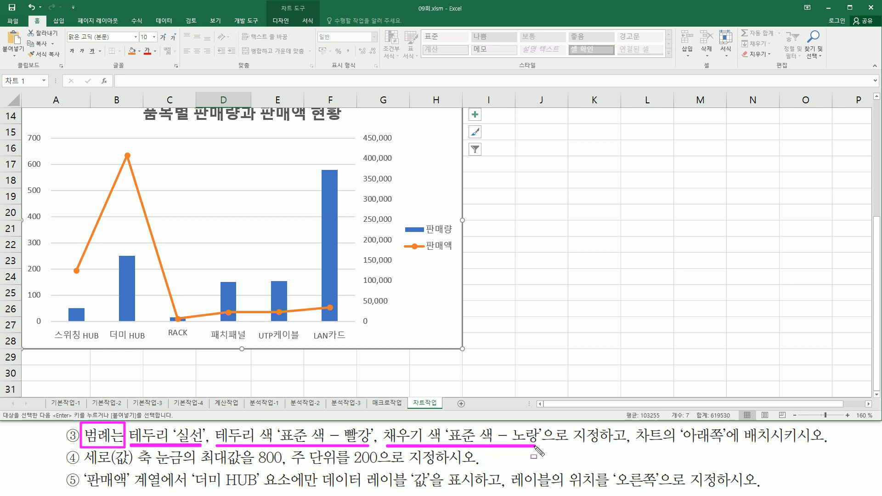
left_click_drag(639, 443, 779, 443)
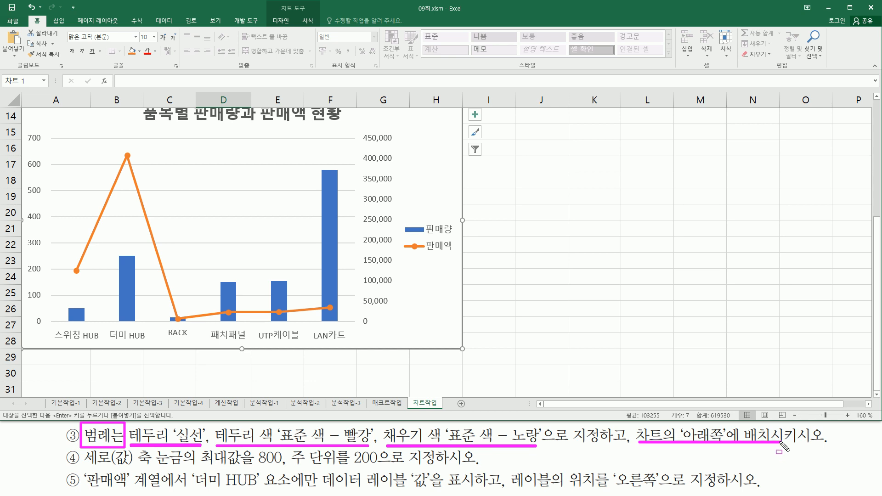
mouse_move(402, 216)
left_mouse_down()
mouse_move(409, 253)
mouse_move(456, 259)
left_mouse_up()
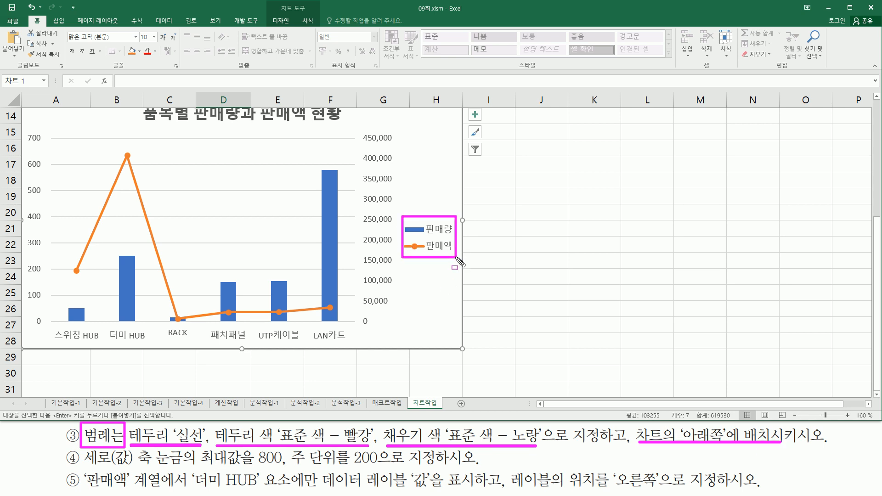
key("Escape")
left_click(440, 239)
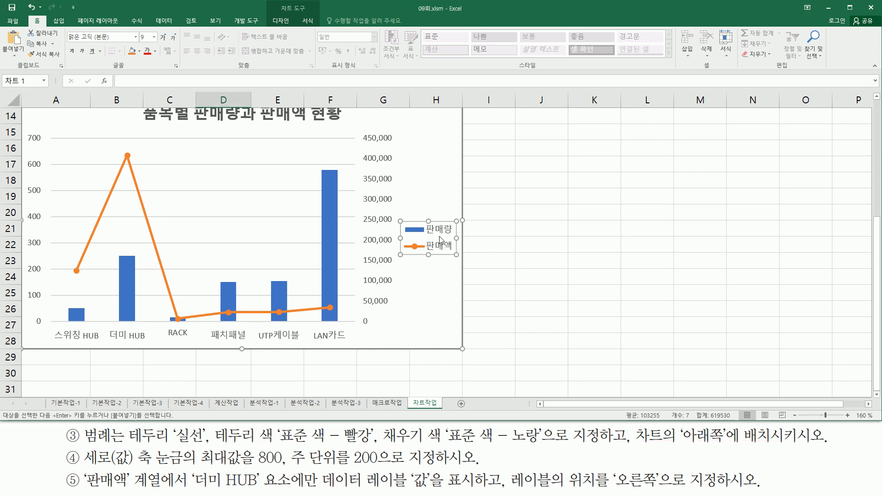
double_click(440, 240)
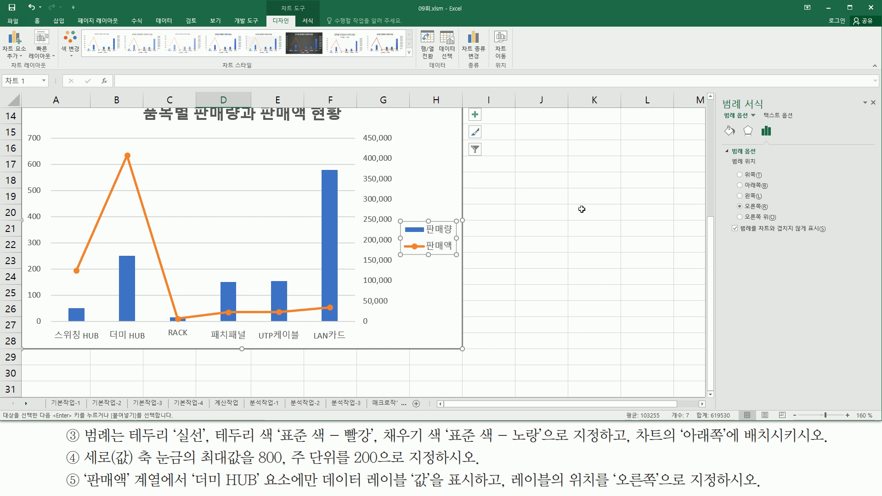
left_click_drag(718, 95, 879, 113)
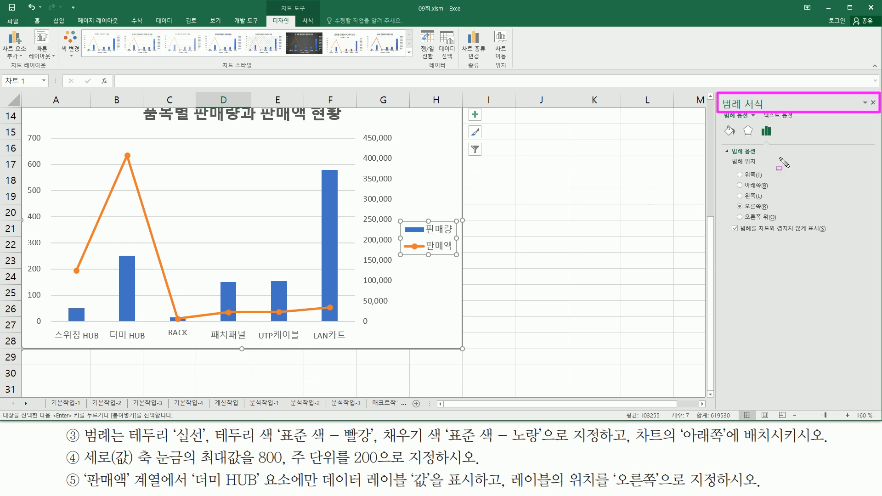
left_click_drag(726, 158, 797, 228)
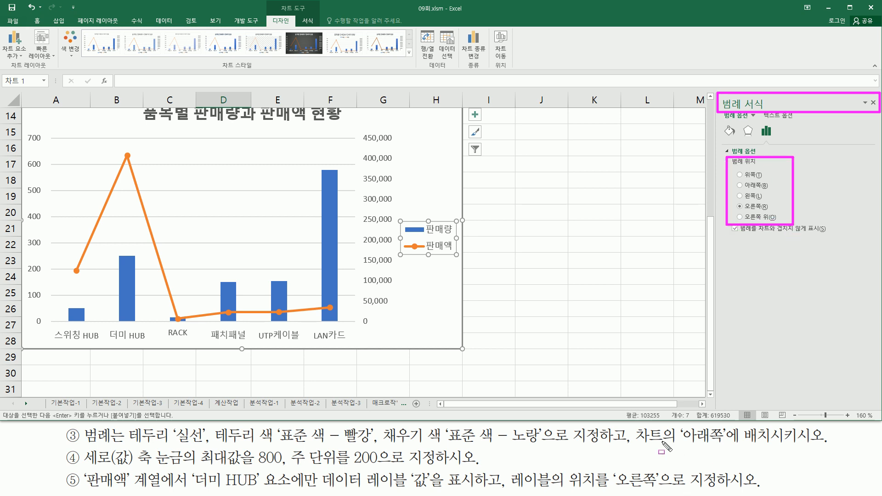
left_click_drag(640, 445, 778, 445)
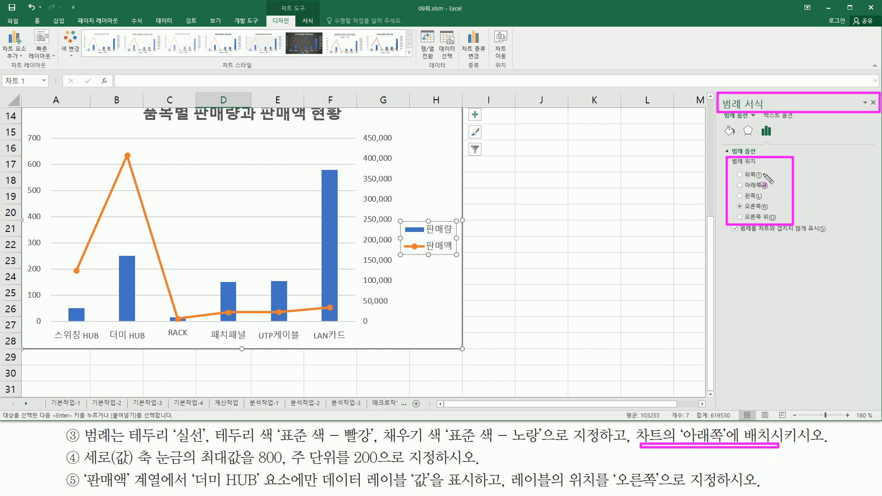
key("Escape")
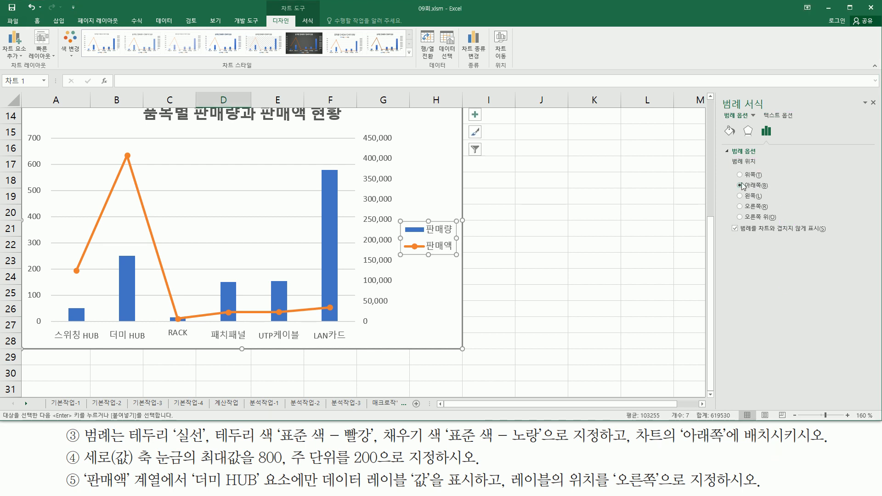
left_click(740, 186)
left_click_drag(180, 322, 317, 347)
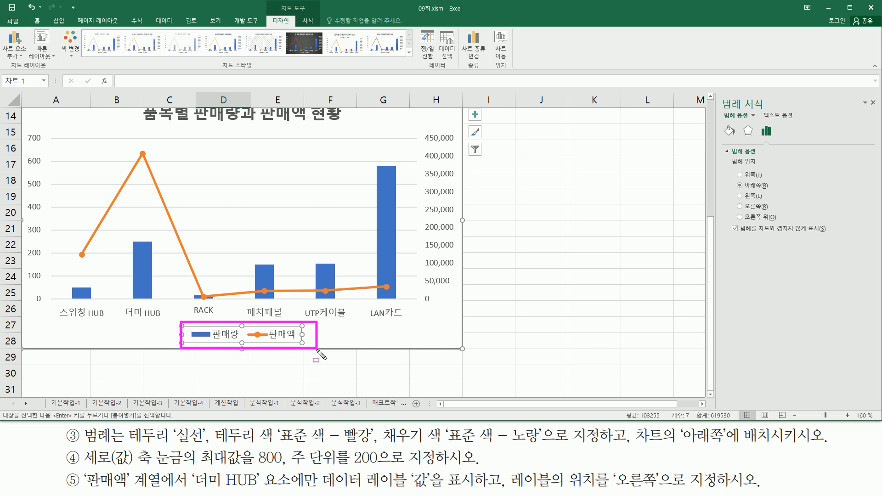
Set the legend's border (테두리) to a solid line (실선) in its formatting options.
mouse_move(125, 423)
left_mouse_down()
mouse_move(134, 438)
mouse_move(377, 444)
left_mouse_up()
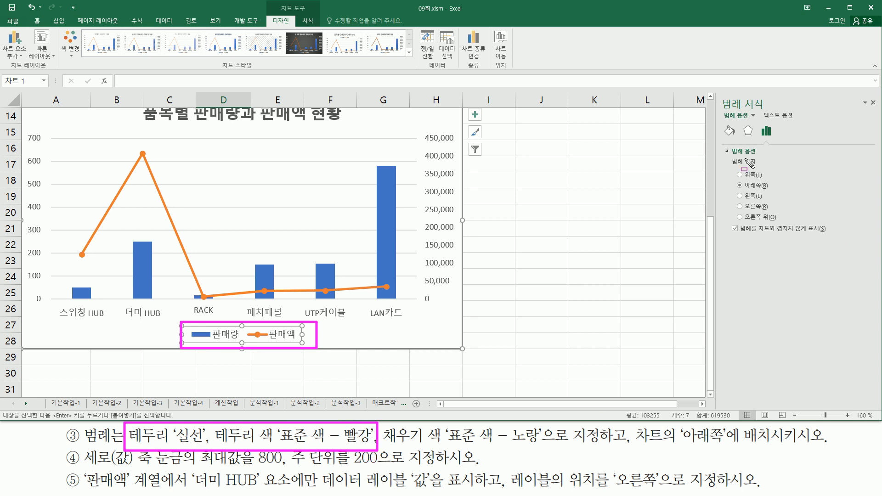
left_click_drag(721, 122, 740, 141)
key("Escape")
left_click(729, 133)
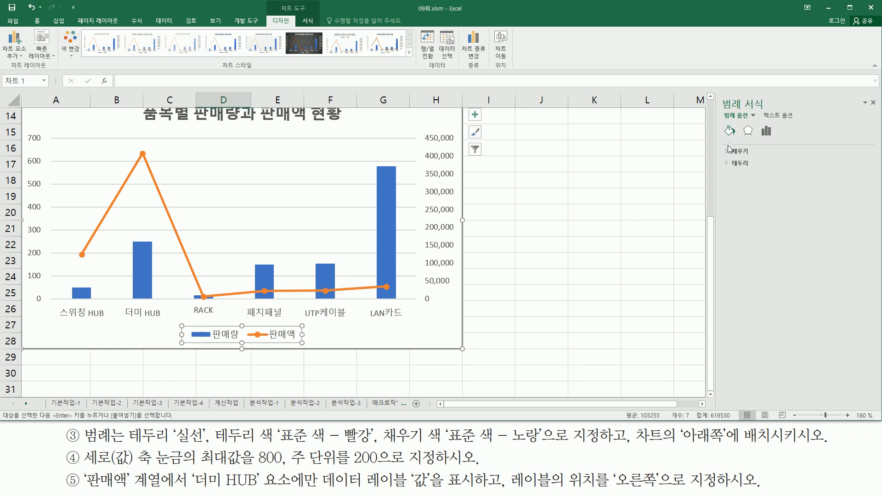
left_click_drag(721, 143, 758, 178)
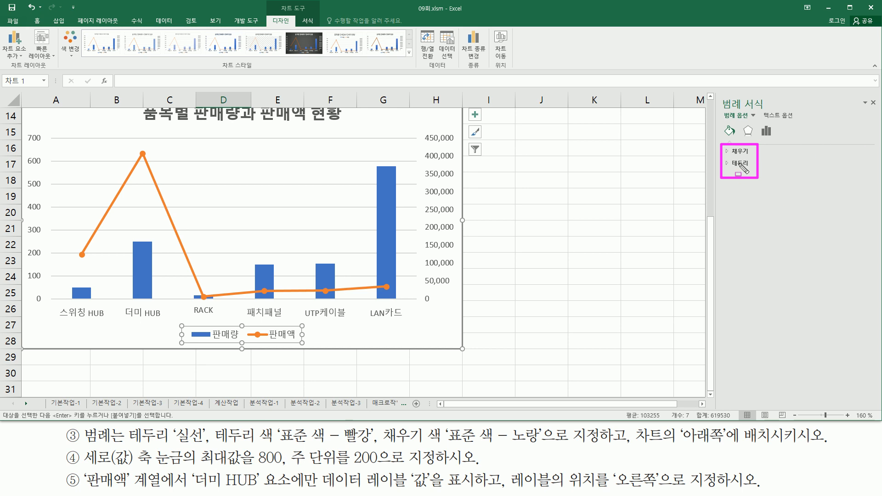
key("Escape")
left_click(740, 164)
mouse_move(727, 169)
left_mouse_down()
mouse_move(812, 352)
mouse_move(872, 388)
left_mouse_up()
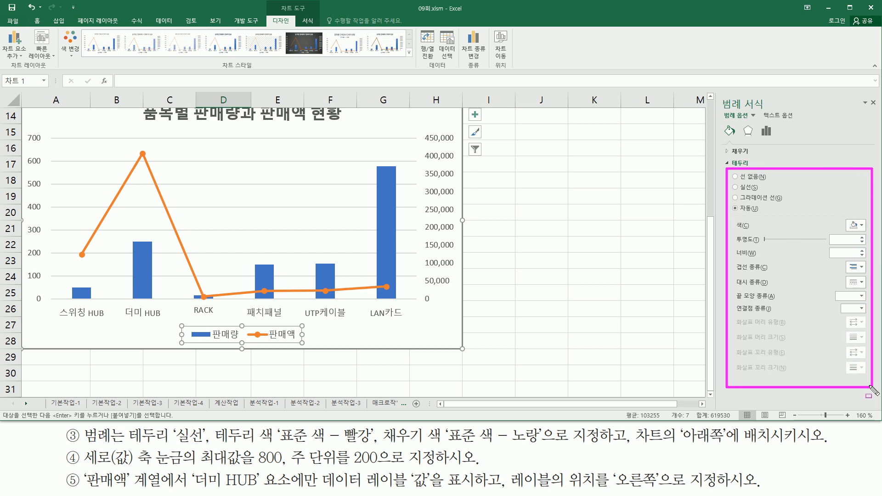
left_click_drag(131, 444, 201, 445)
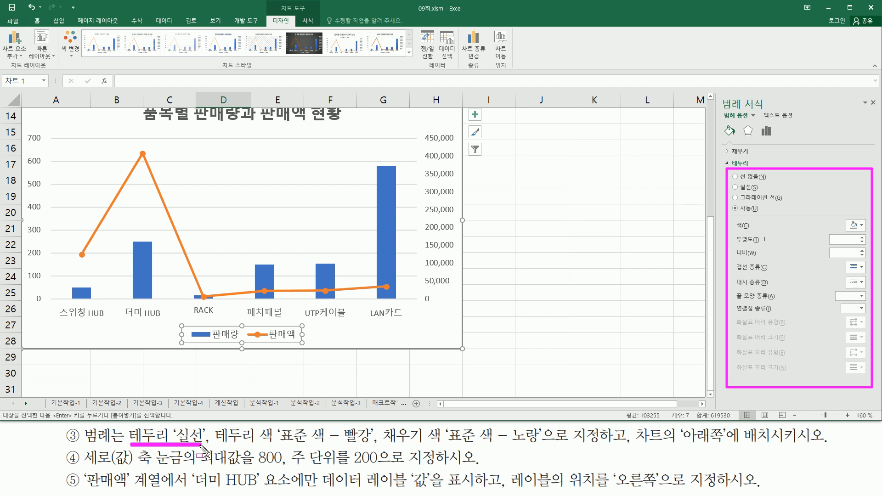
left_click_drag(223, 443, 367, 446)
left_click_drag(729, 182, 767, 193)
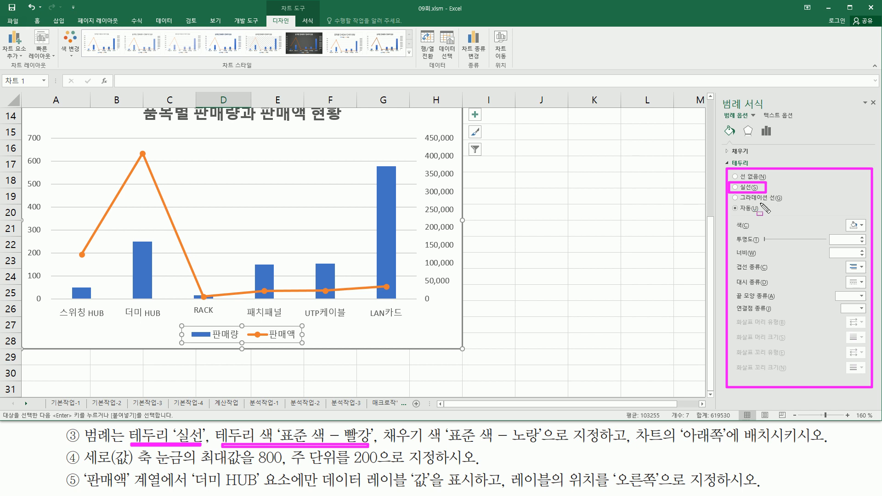
mouse_move(730, 220)
left_mouse_down()
mouse_move(812, 243)
mouse_move(867, 232)
left_mouse_up()
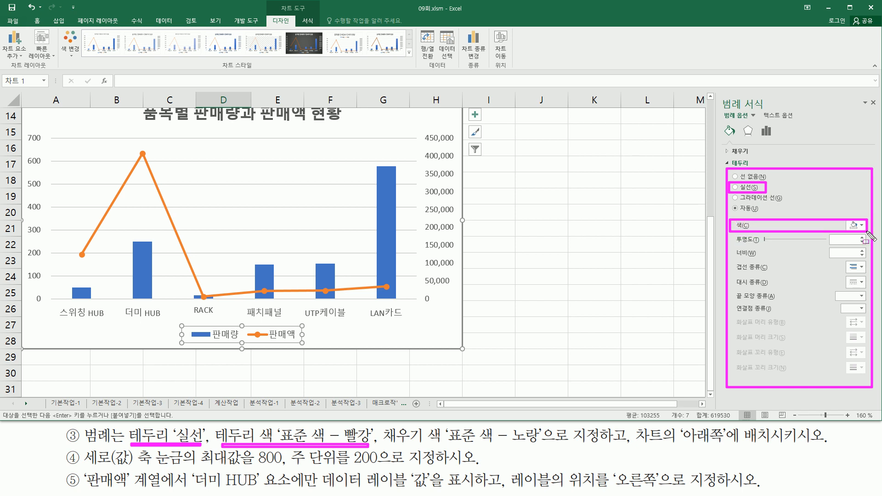
key("Escape")
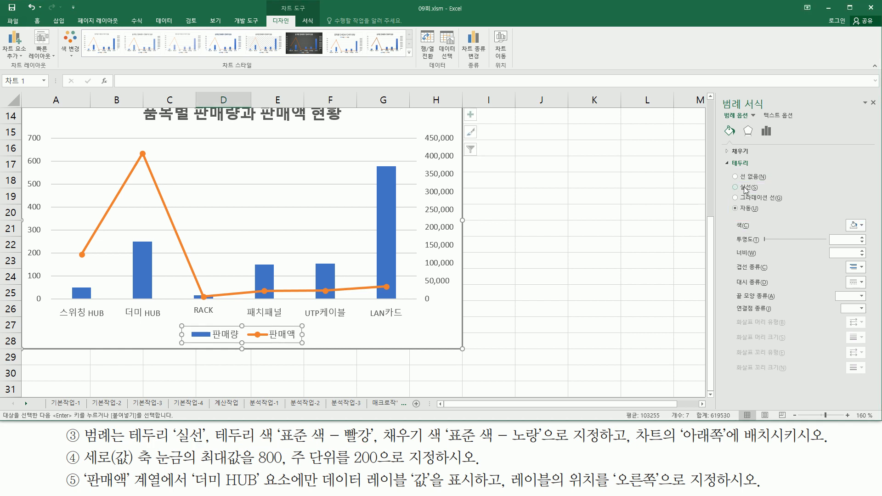
left_click(735, 187)
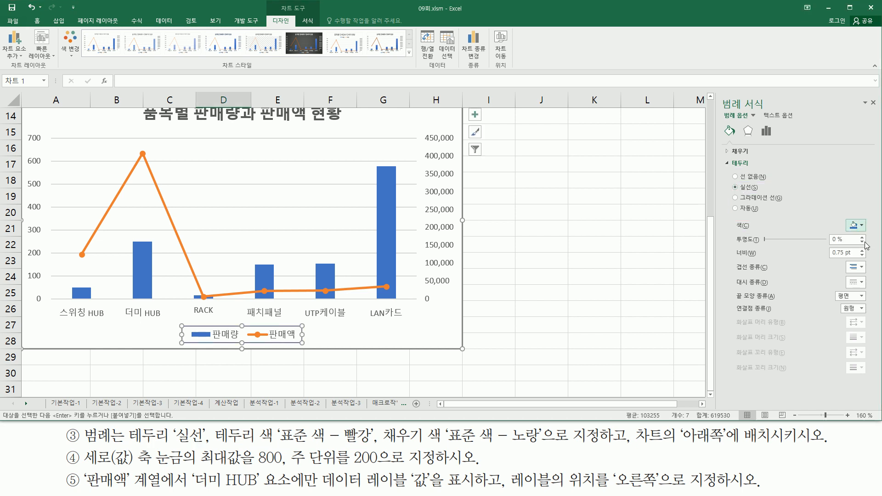
Set the legend's border colour to the standard colour 빨강 (red), following instruction ③.
left_click(862, 228)
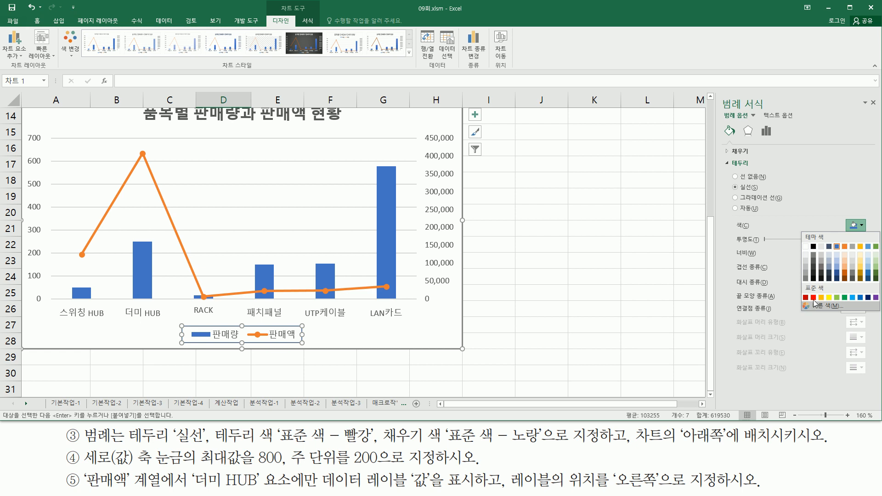
left_click(813, 298)
left_click_drag(728, 182, 773, 193)
left_click_drag(842, 216, 869, 233)
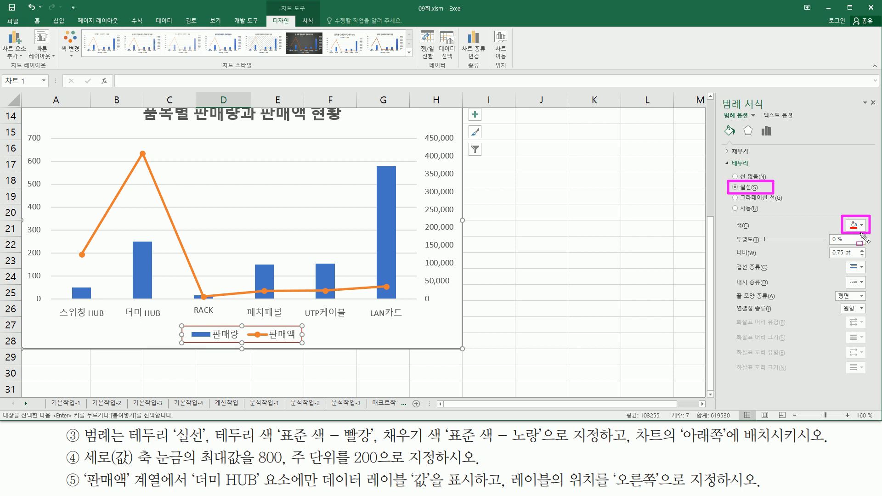
Fill the legend with the standard colour 노랑 (yellow), as instruction ③ requires, and close the legend formatting options.
mouse_move(386, 447)
left_mouse_down()
mouse_move(548, 445)
mouse_move(542, 427)
left_mouse_up()
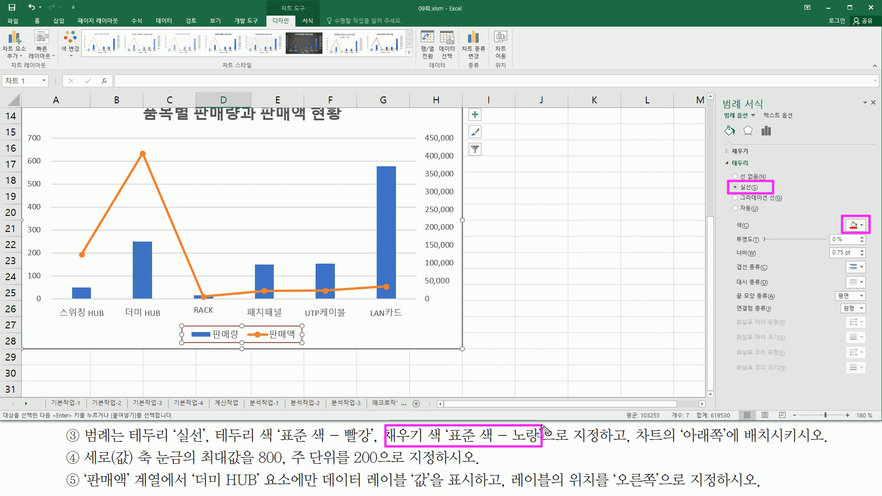
mouse_move(731, 147)
left_mouse_down()
mouse_move(725, 157)
mouse_move(750, 142)
mouse_move(750, 159)
left_mouse_up()
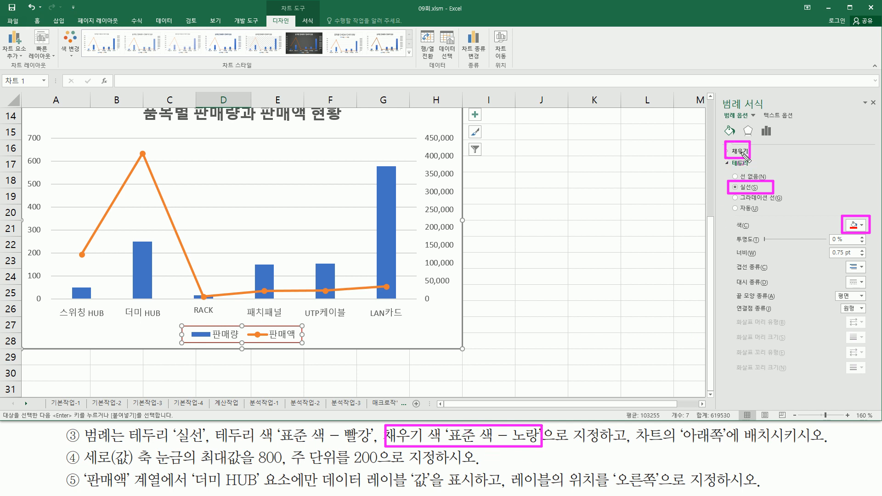
key("Escape")
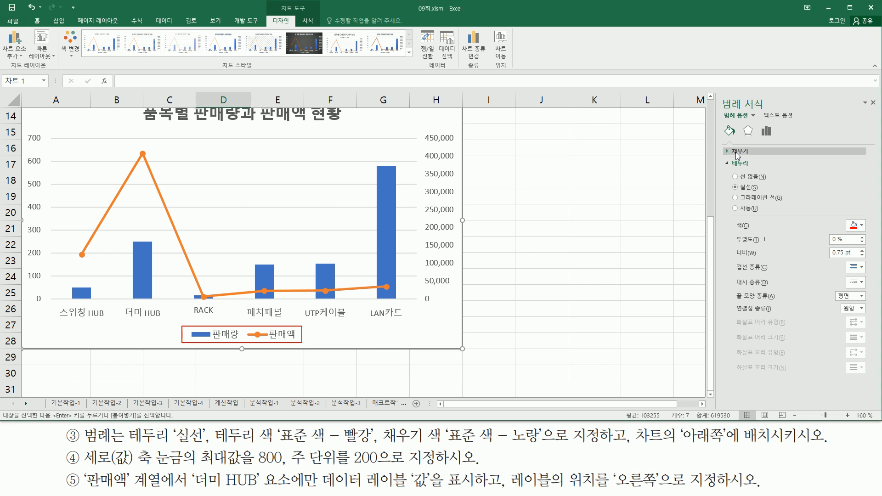
left_click(737, 152)
key("ctrl+2")
left_click_drag(731, 224, 866, 247)
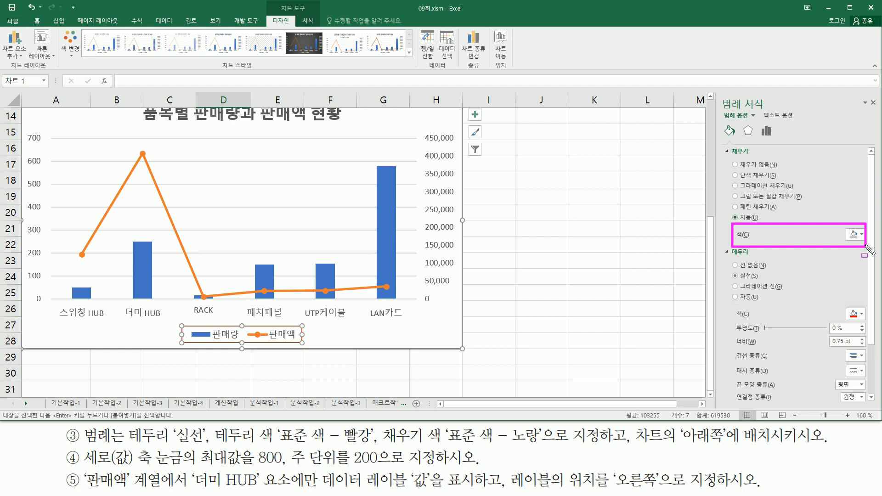
key("Escape")
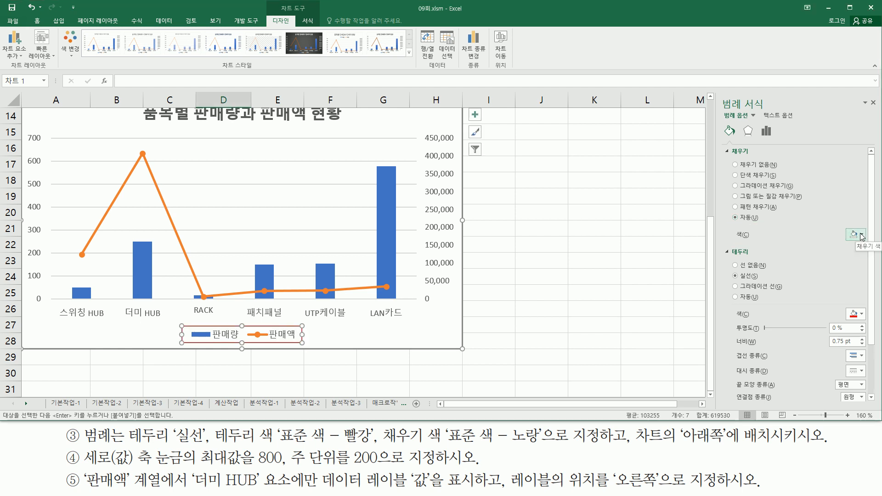
left_click(861, 235)
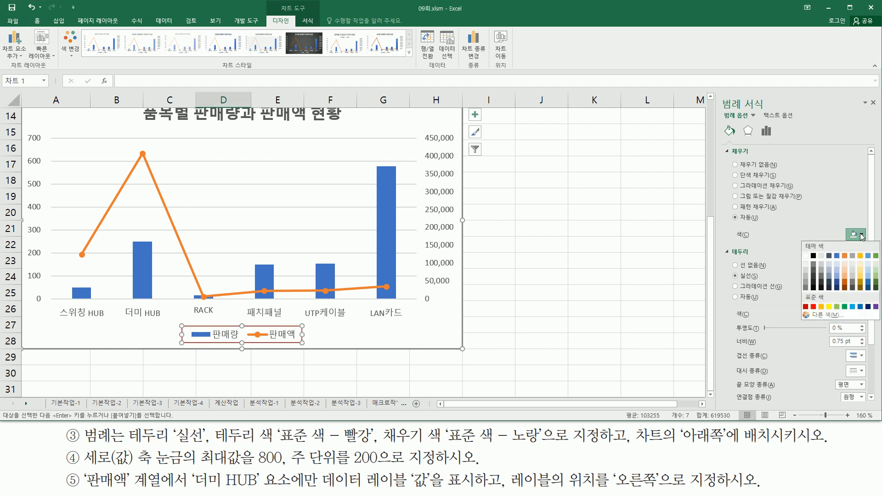
left_click(828, 305)
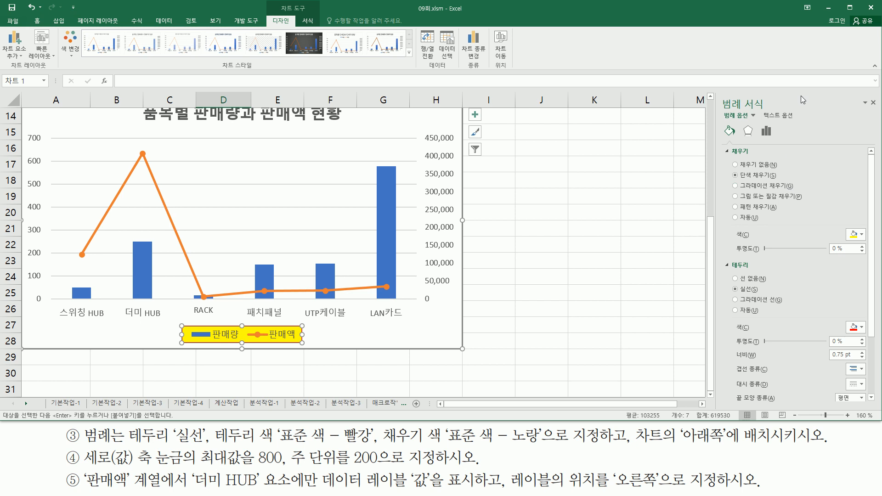
left_click_drag(867, 92, 881, 116)
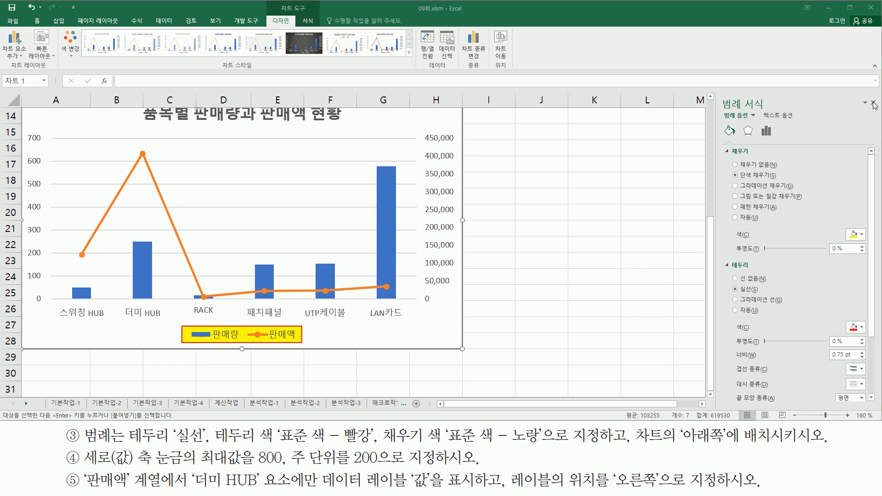
left_click(872, 102)
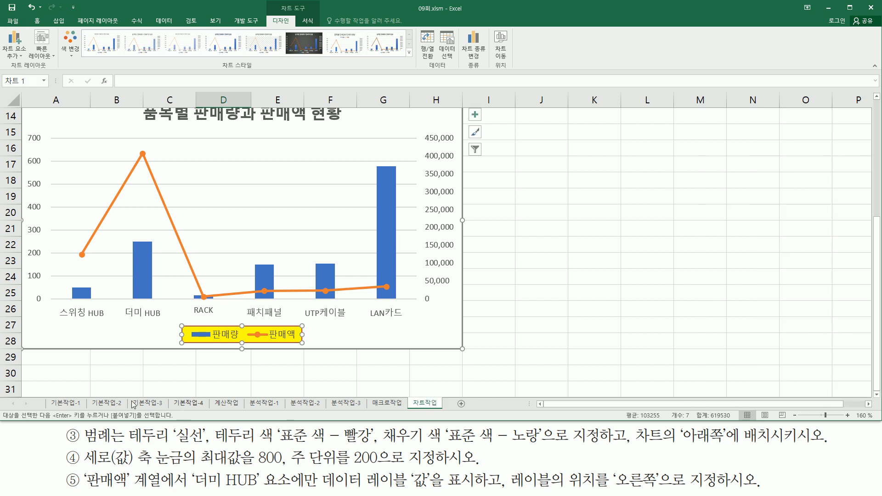
Set the maximum bound (최대) of the primary vertical value axis to 800, following instruction ④.
mouse_move(81, 444)
left_mouse_down()
mouse_move(156, 467)
mouse_move(381, 468)
left_mouse_up()
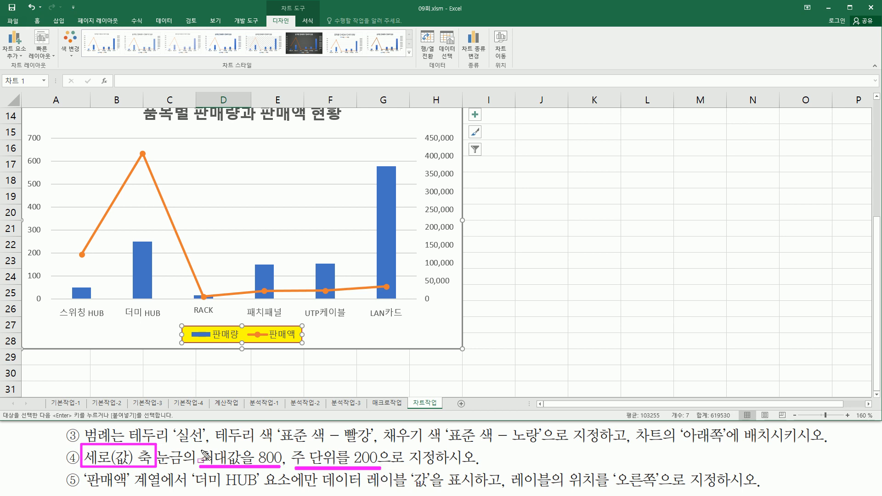
mouse_move(24, 125)
left_mouse_down()
mouse_move(65, 245)
mouse_move(58, 321)
left_mouse_up()
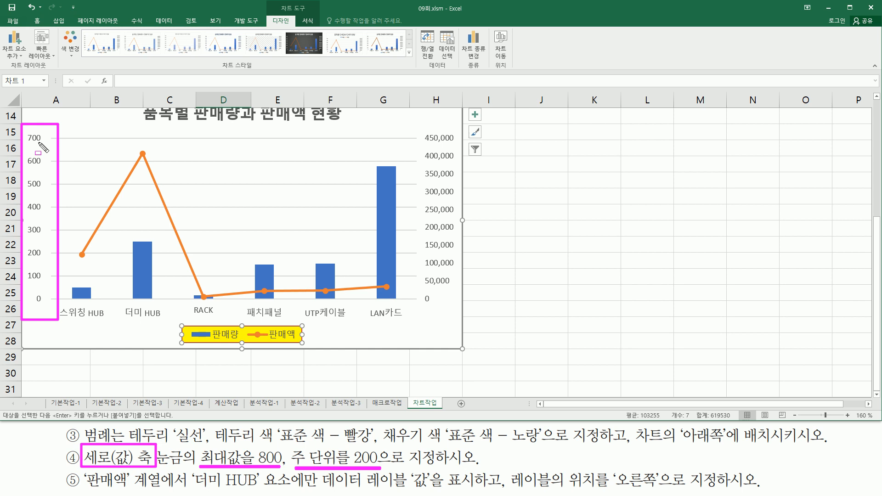
key("Escape")
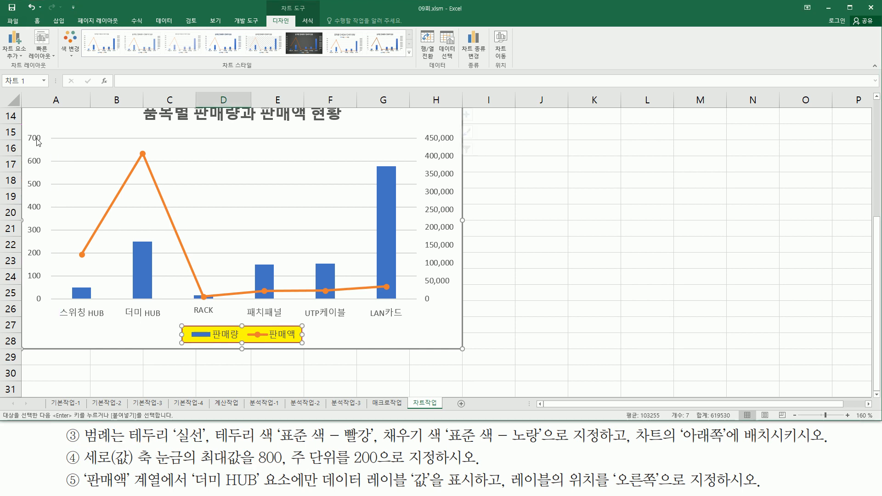
double_click(38, 142)
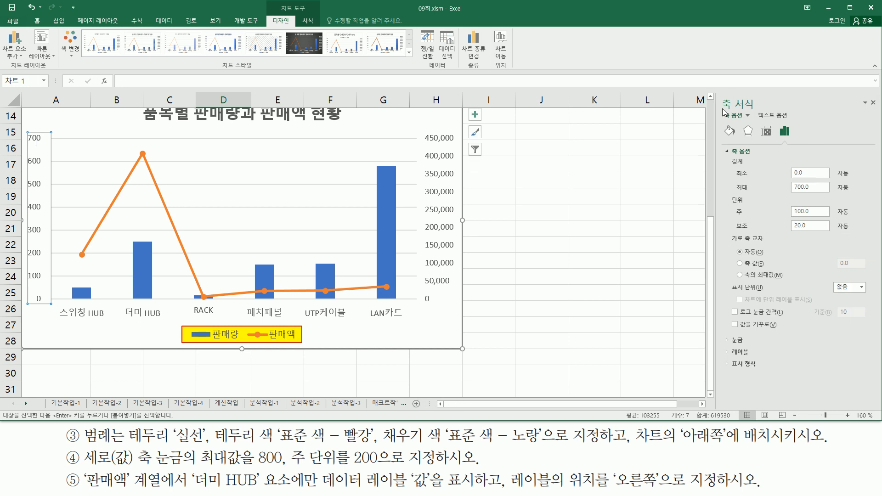
left_click_drag(868, 110, 876, 108)
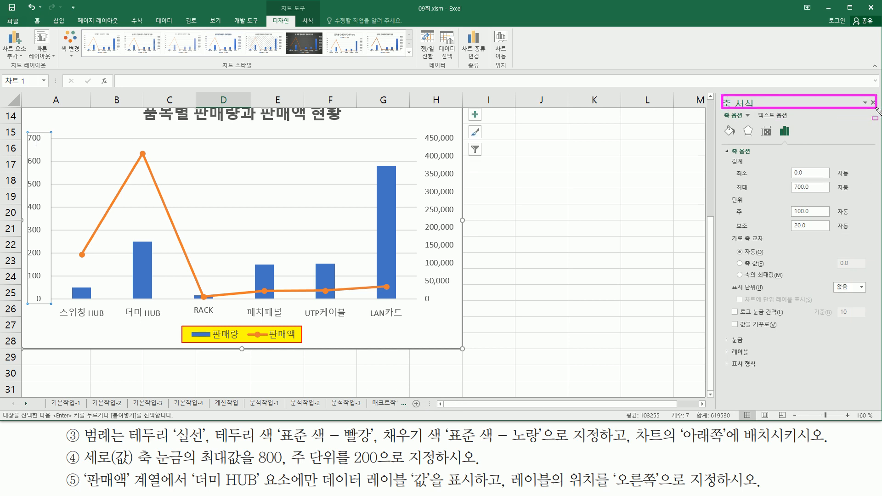
mouse_move(726, 168)
left_mouse_down()
mouse_move(787, 236)
mouse_move(834, 237)
left_mouse_up()
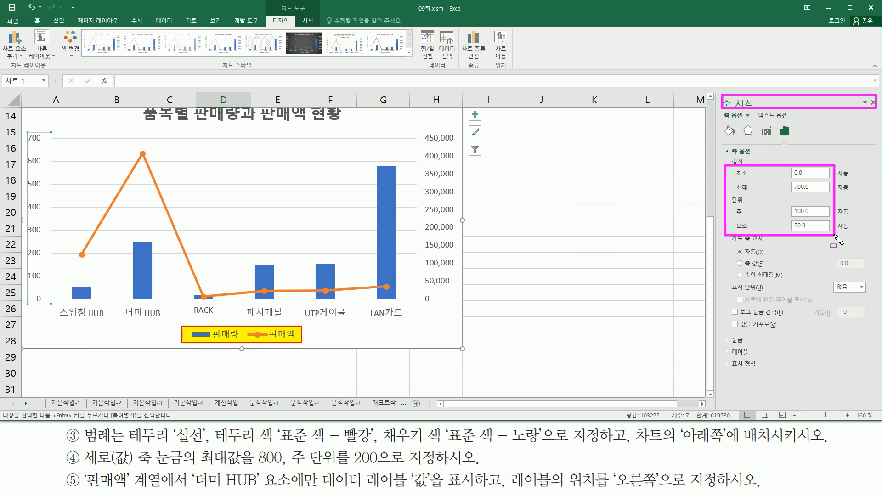
key("Escape")
left_click(820, 187)
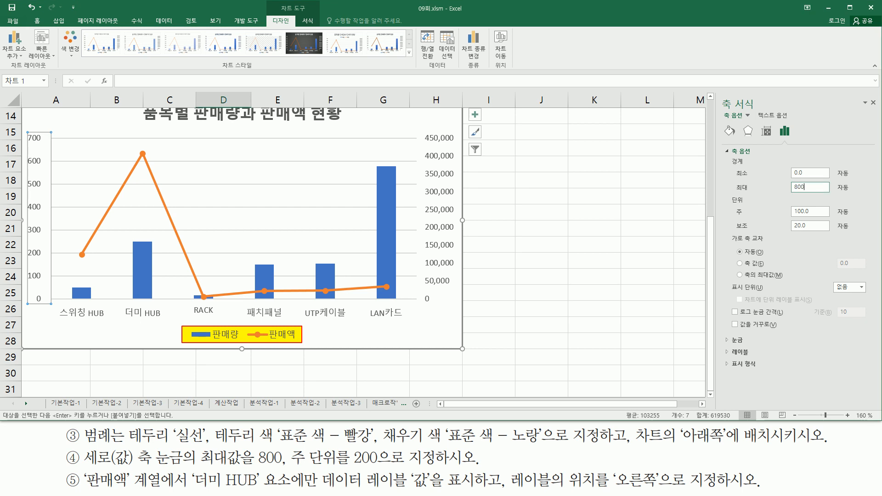
type("800")
key("Return")
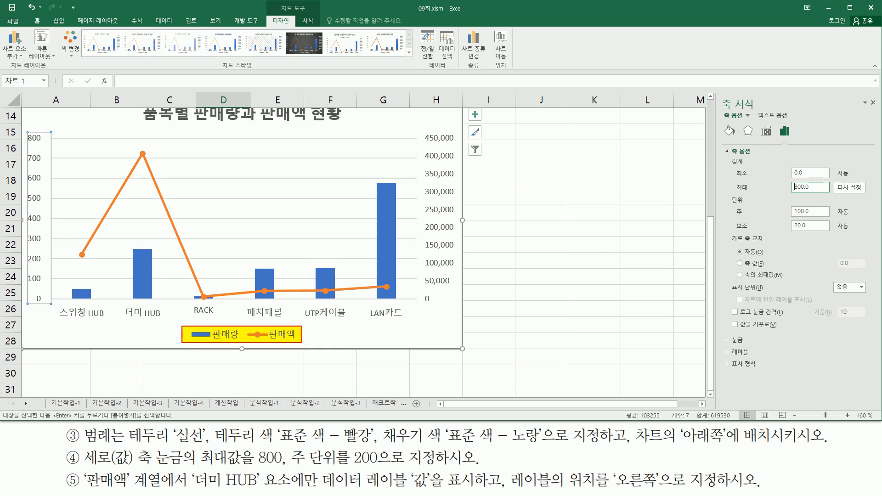
Set the major unit (주 단위) of the primary vertical value axis to 200.
key("ctrl+2")
left_click_drag(290, 468, 385, 468)
left_click_drag(731, 201, 827, 234)
key("Escape")
left_click(819, 212)
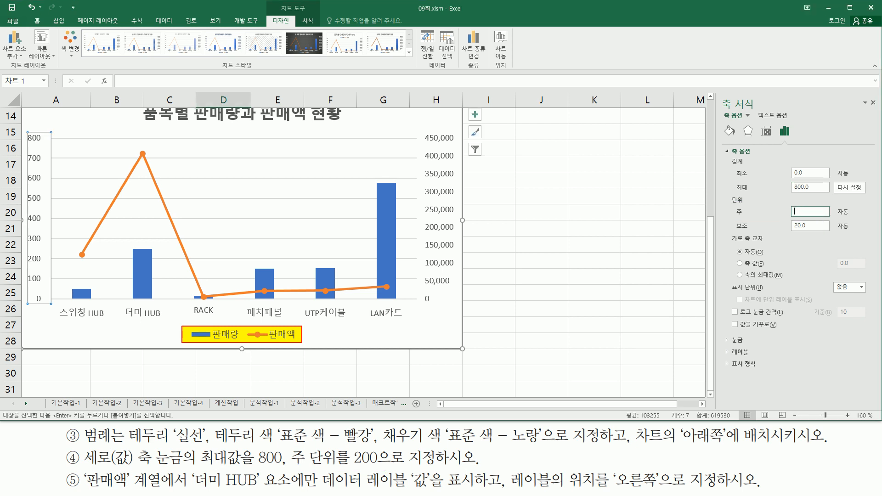
type("22")
key("Return")
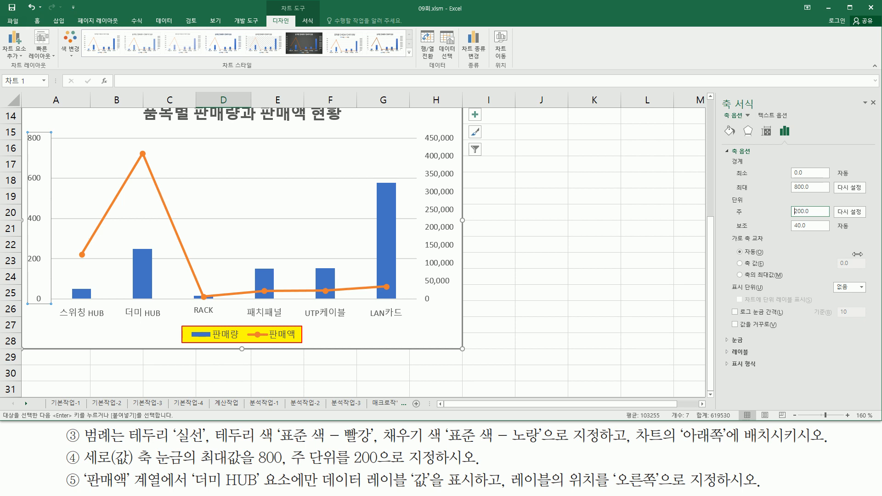
Check the maximum and major unit settings against the chart's primary vertical axis scale, and close the axis formatting options.
left_click_drag(727, 179, 835, 194)
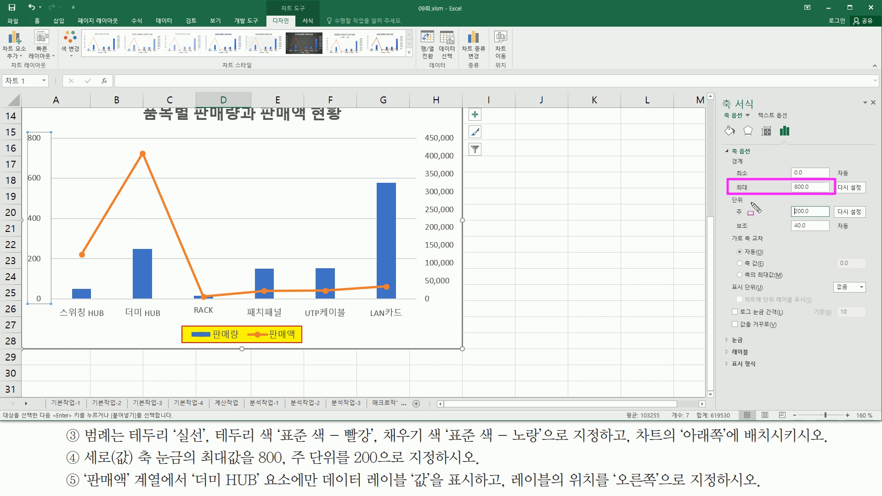
left_click_drag(733, 204, 823, 220)
left_click_drag(29, 289, 48, 312)
left_click_drag(26, 127, 55, 143)
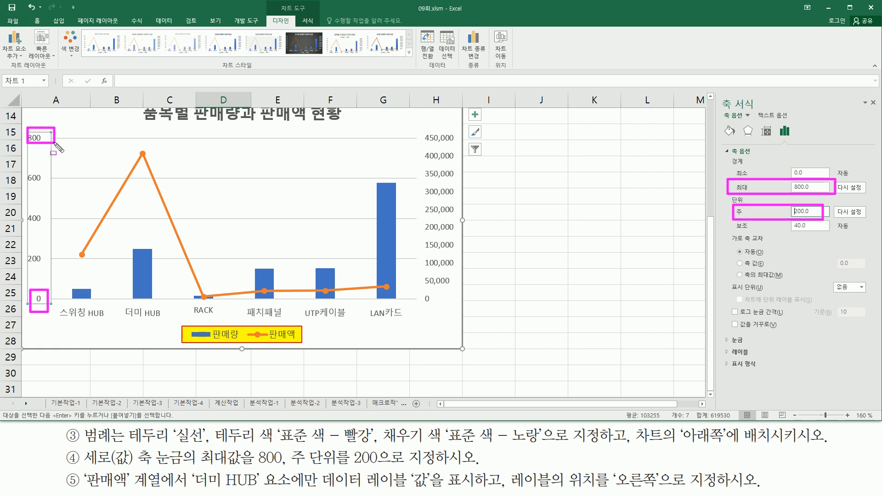
left_click_drag(45, 256, 56, 257)
left_click_drag(48, 217, 56, 217)
left_click_drag(45, 176, 55, 177)
left_click_drag(869, 91, 879, 113)
key("Escape")
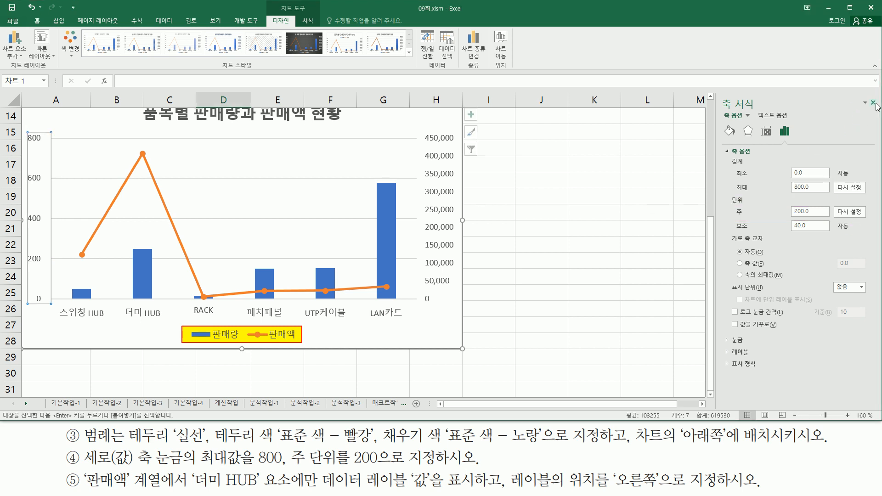
left_click(874, 104)
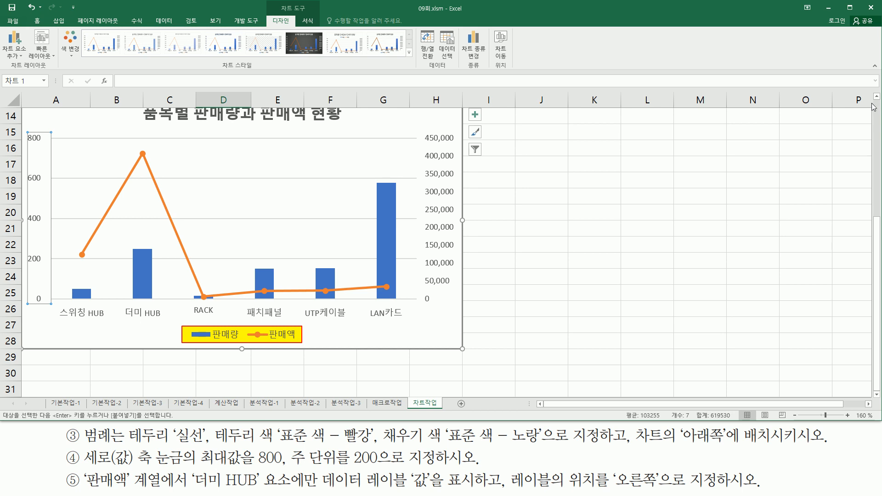
Read instruction ⑤ on the data label and locate the 판매액 series and the 더미 HUB category in the chart.
left_click_drag(81, 468, 166, 493)
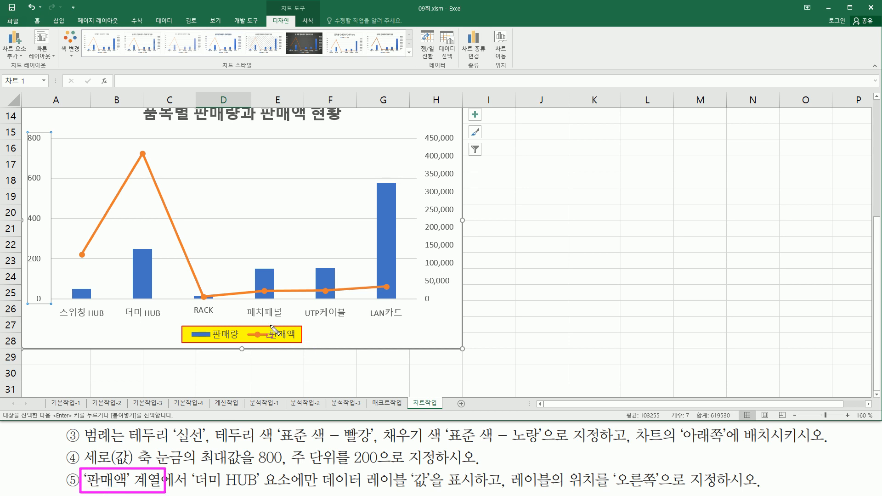
left_click_drag(253, 336, 299, 347)
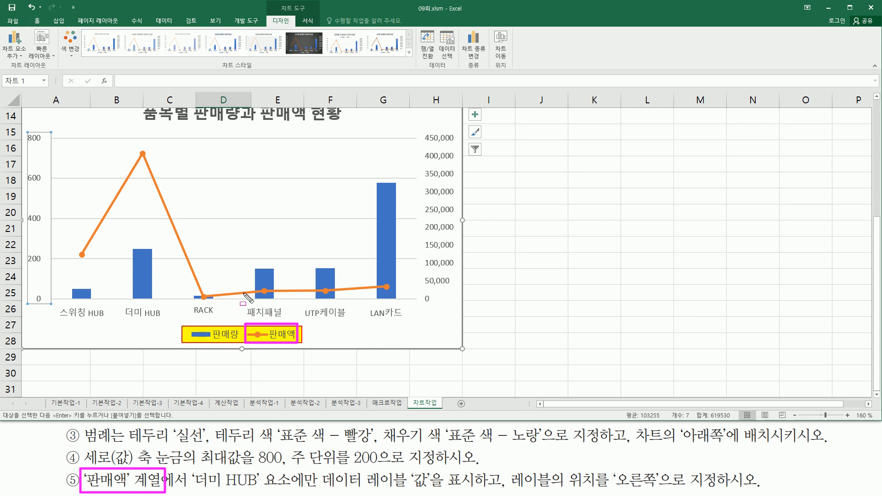
mouse_move(193, 467)
left_mouse_down()
mouse_move(222, 486)
mouse_move(315, 489)
left_mouse_up()
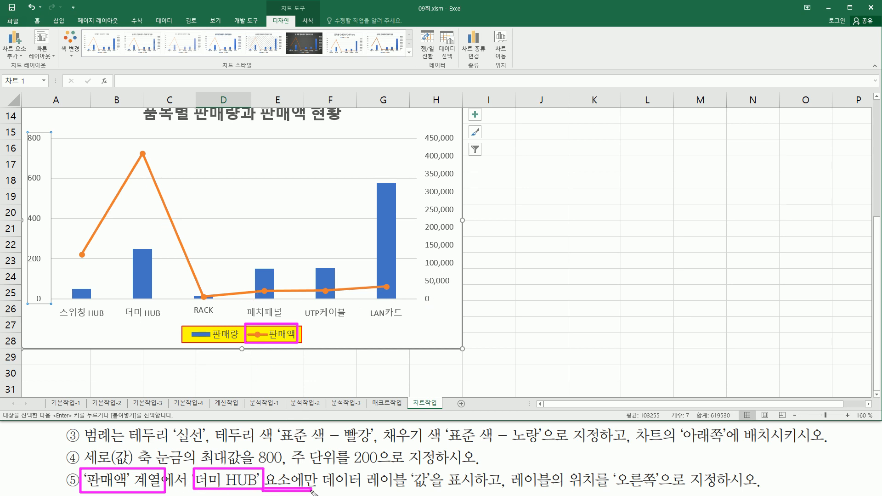
left_click_drag(121, 304, 164, 320)
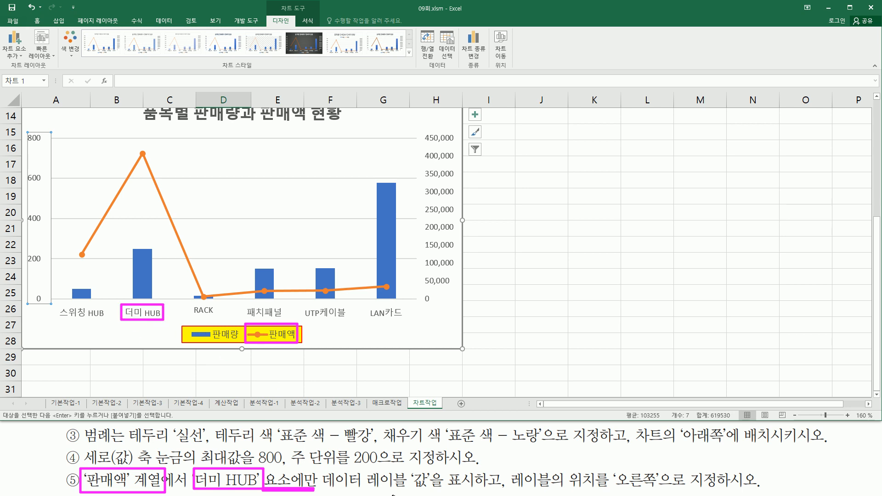
mouse_move(321, 468)
left_mouse_down()
mouse_move(335, 482)
mouse_move(479, 492)
left_mouse_up()
mouse_move(510, 465)
left_mouse_down()
mouse_move(614, 495)
mouse_move(670, 494)
mouse_move(661, 494)
left_mouse_up()
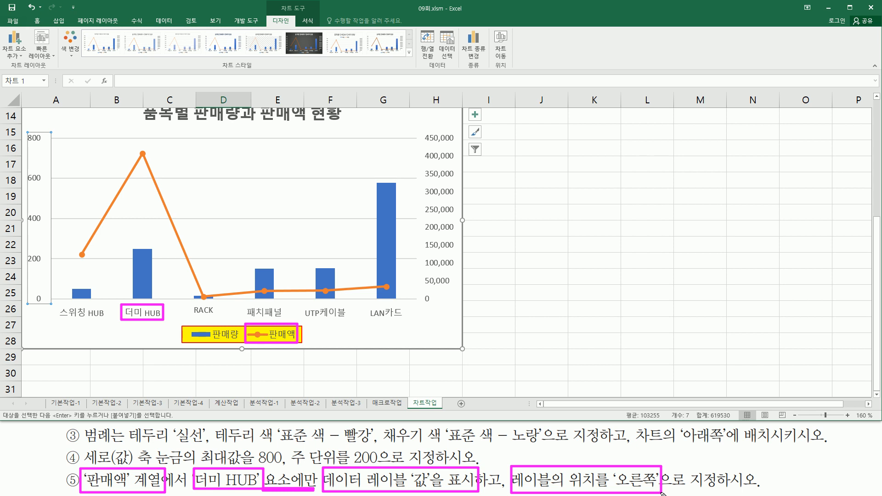
key("Escape")
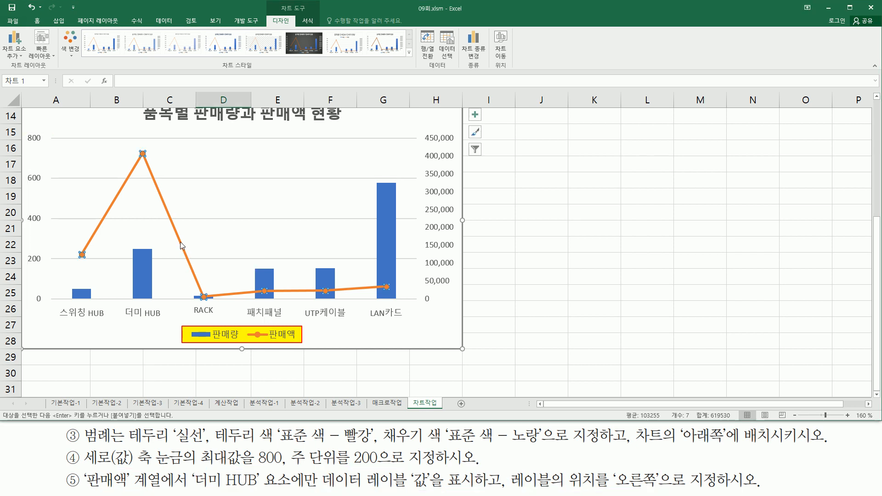
Add a value data label positioned 오른쪽 (right) to only the 더미 HUB point of the 판매액 line series.
left_click(181, 243)
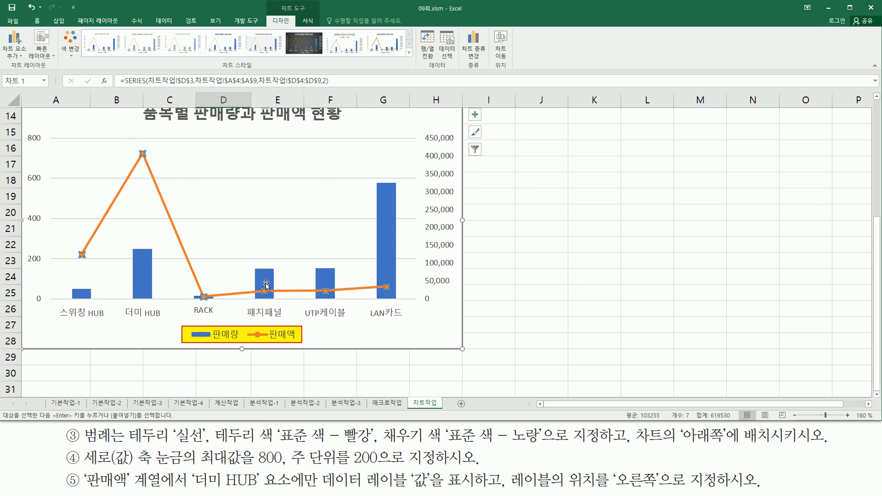
left_click(144, 155)
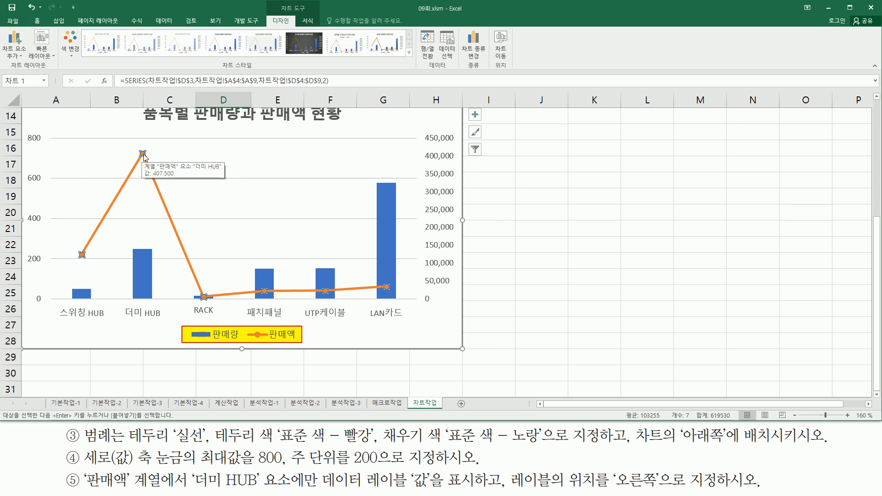
left_click(144, 155)
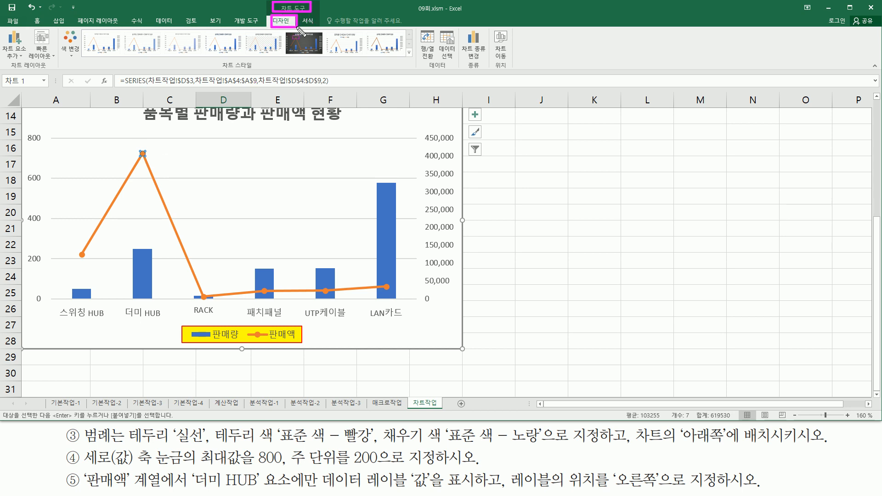
left_click(21, 57)
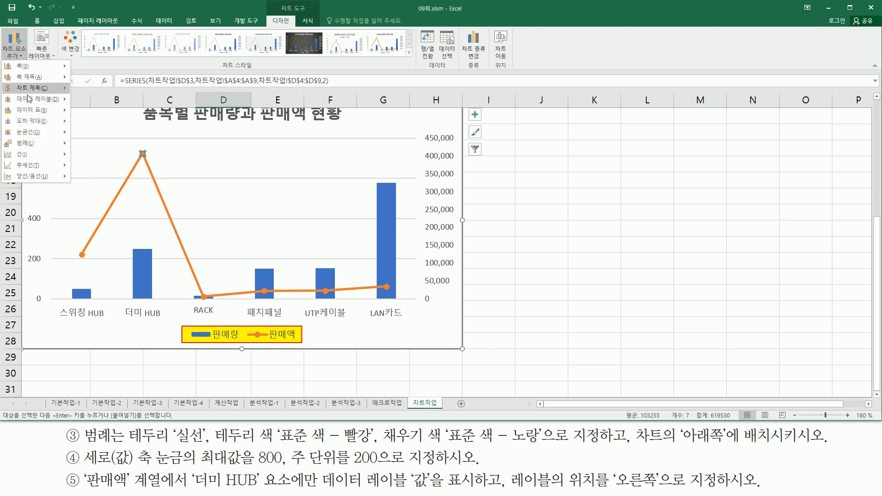
mouse_move(29, 101)
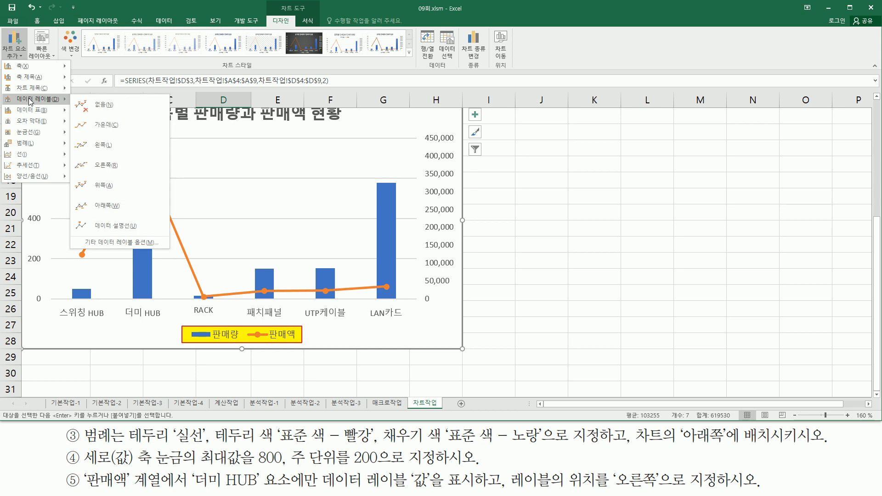
left_click(112, 166)
key("ctrl+2")
left_click_drag(134, 145, 187, 162)
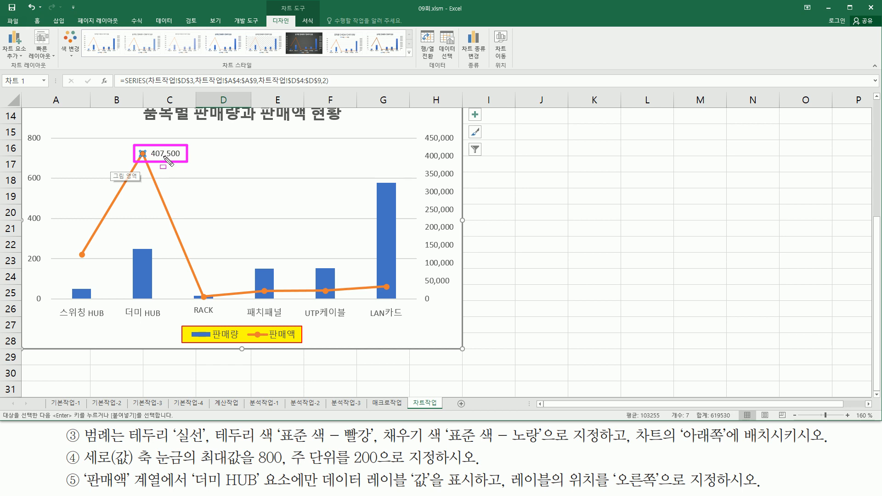
key("Escape")
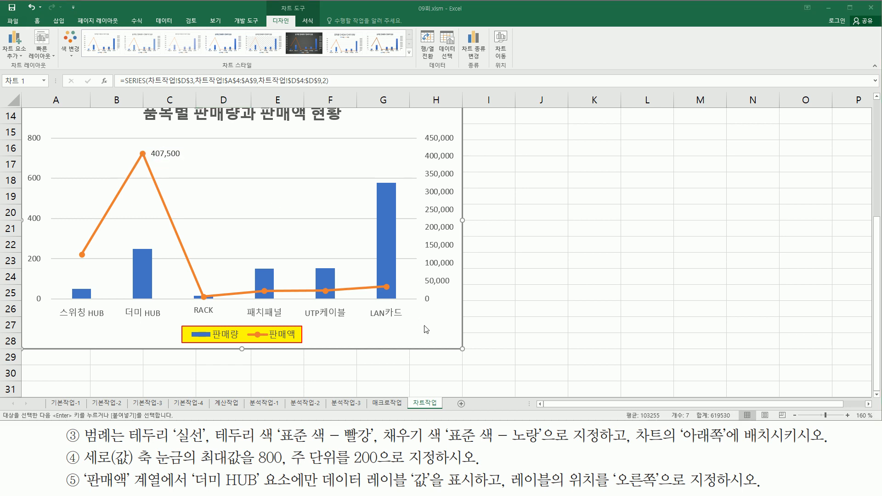
Review the finished chart's title, both value axes, category axis, legend and 더미 HUB data label, and deselect the chart.
left_click(443, 326)
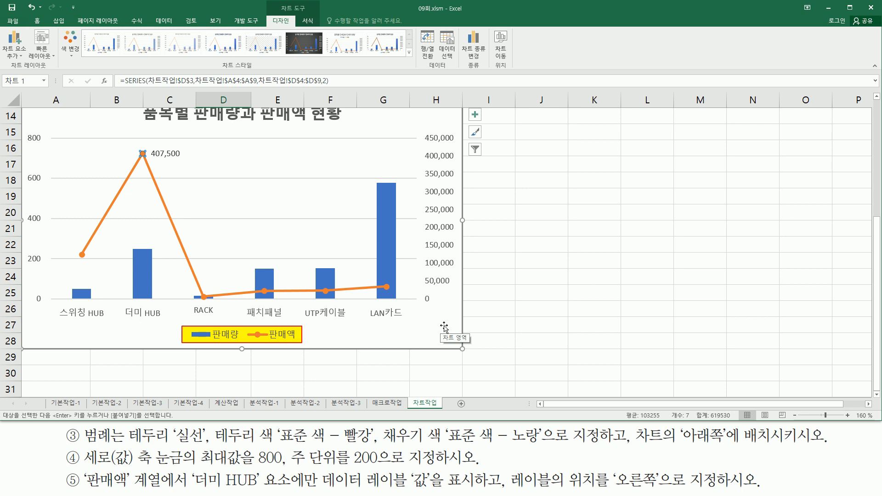
left_click(876, 97)
left_click(876, 96)
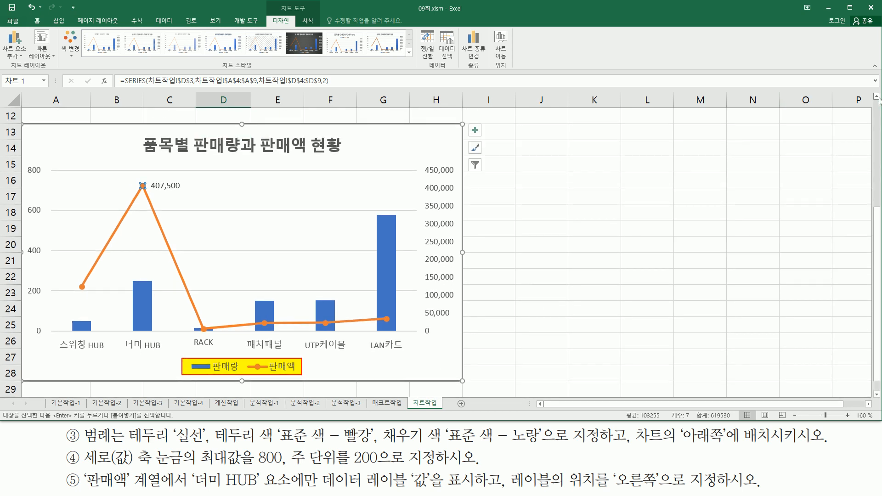
mouse_move(20, 123)
left_mouse_down()
mouse_move(26, 143)
mouse_move(448, 333)
mouse_move(462, 382)
left_mouse_up()
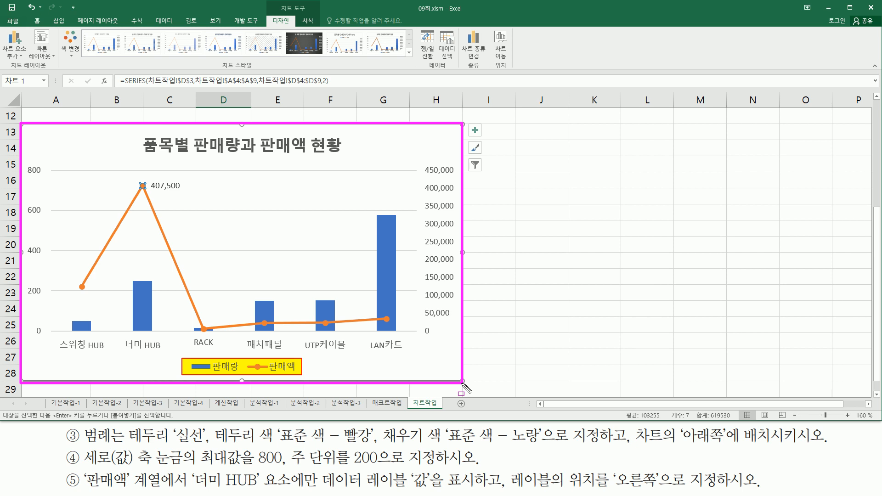
key("Escape")
key("ctrl+2")
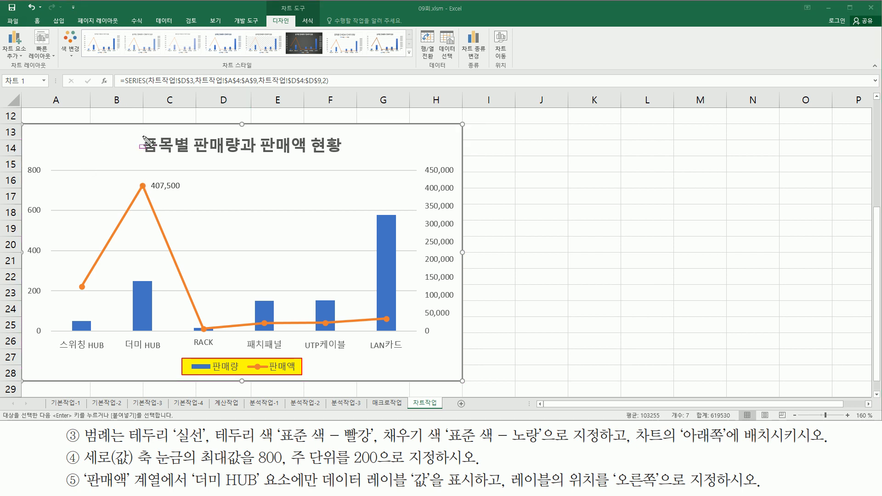
mouse_move(143, 136)
left_mouse_down()
mouse_move(170, 152)
mouse_move(347, 155)
left_mouse_up()
left_click_drag(31, 161, 46, 351)
left_click_drag(423, 162, 462, 340)
mouse_move(53, 335)
left_mouse_down()
mouse_move(73, 350)
mouse_move(425, 349)
left_mouse_up()
mouse_move(176, 353)
left_mouse_down()
mouse_move(219, 378)
mouse_move(306, 378)
left_mouse_up()
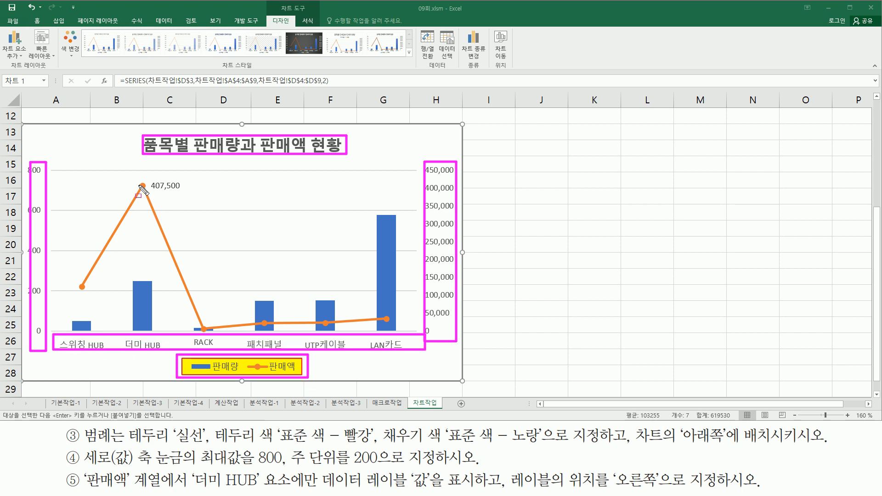
left_click_drag(147, 174, 191, 192)
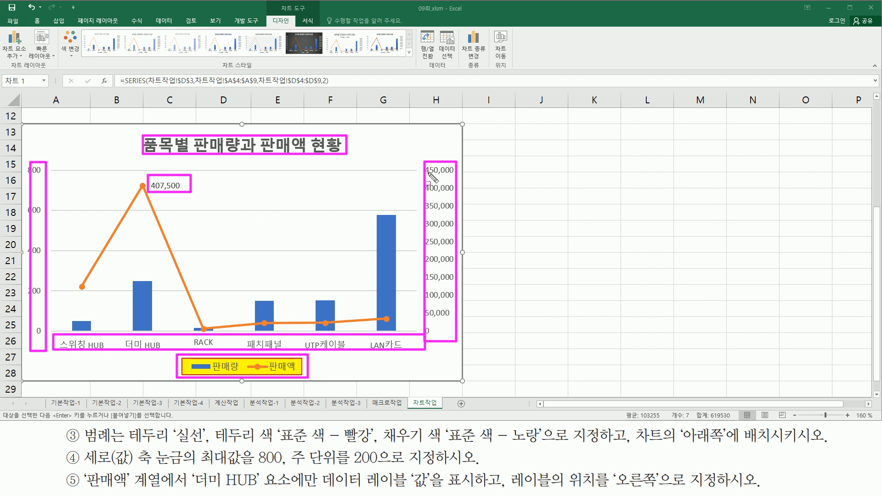
key("Escape")
left_click(517, 197)
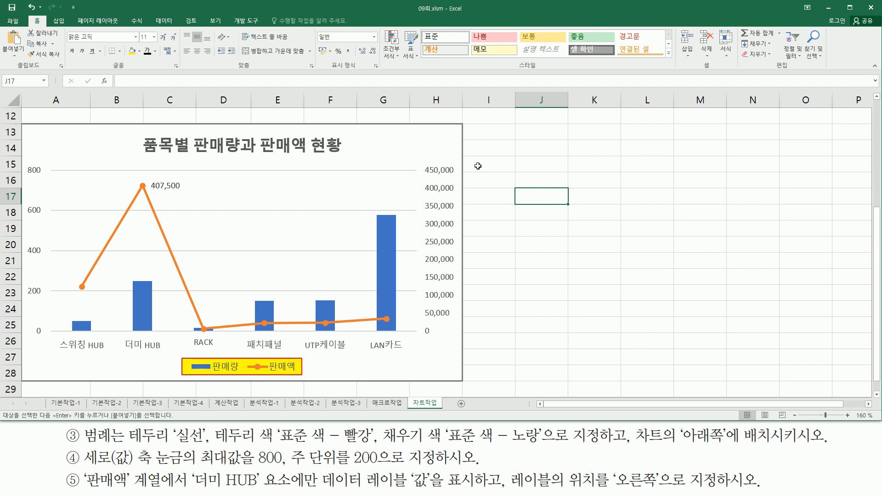